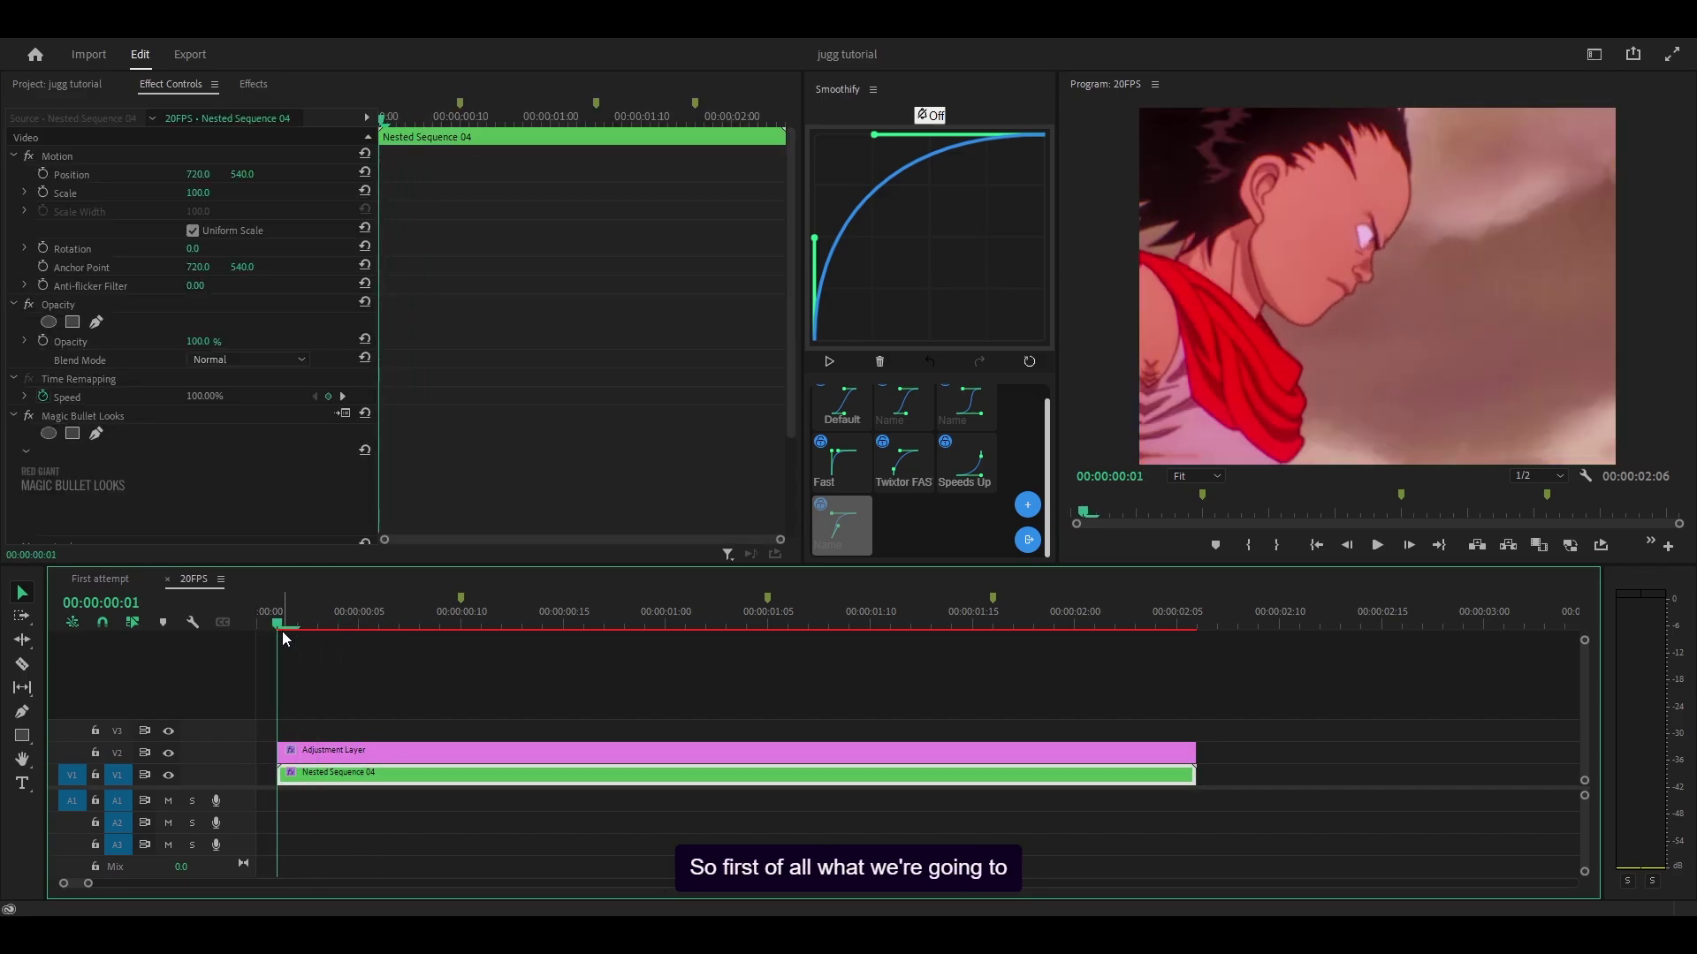
# - Place an adjustment layer from the project on V3, matching the length of the existing adjustment layer on V2
pyautogui.click(78, 82)
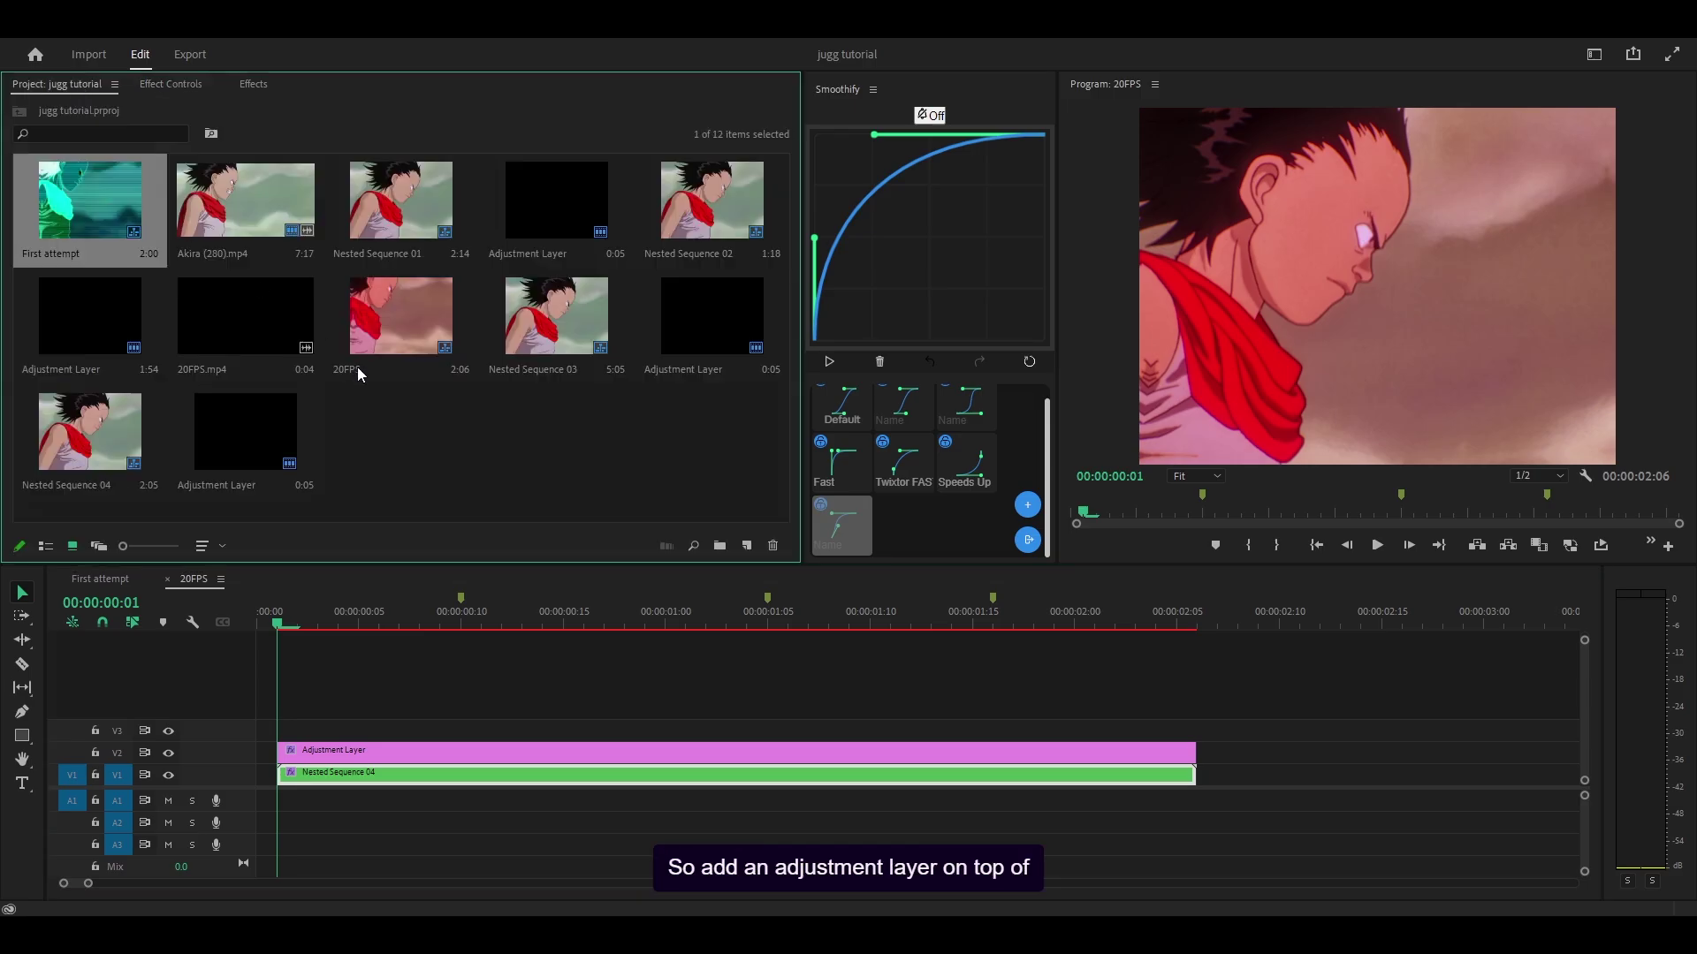
pyautogui.click(341, 750)
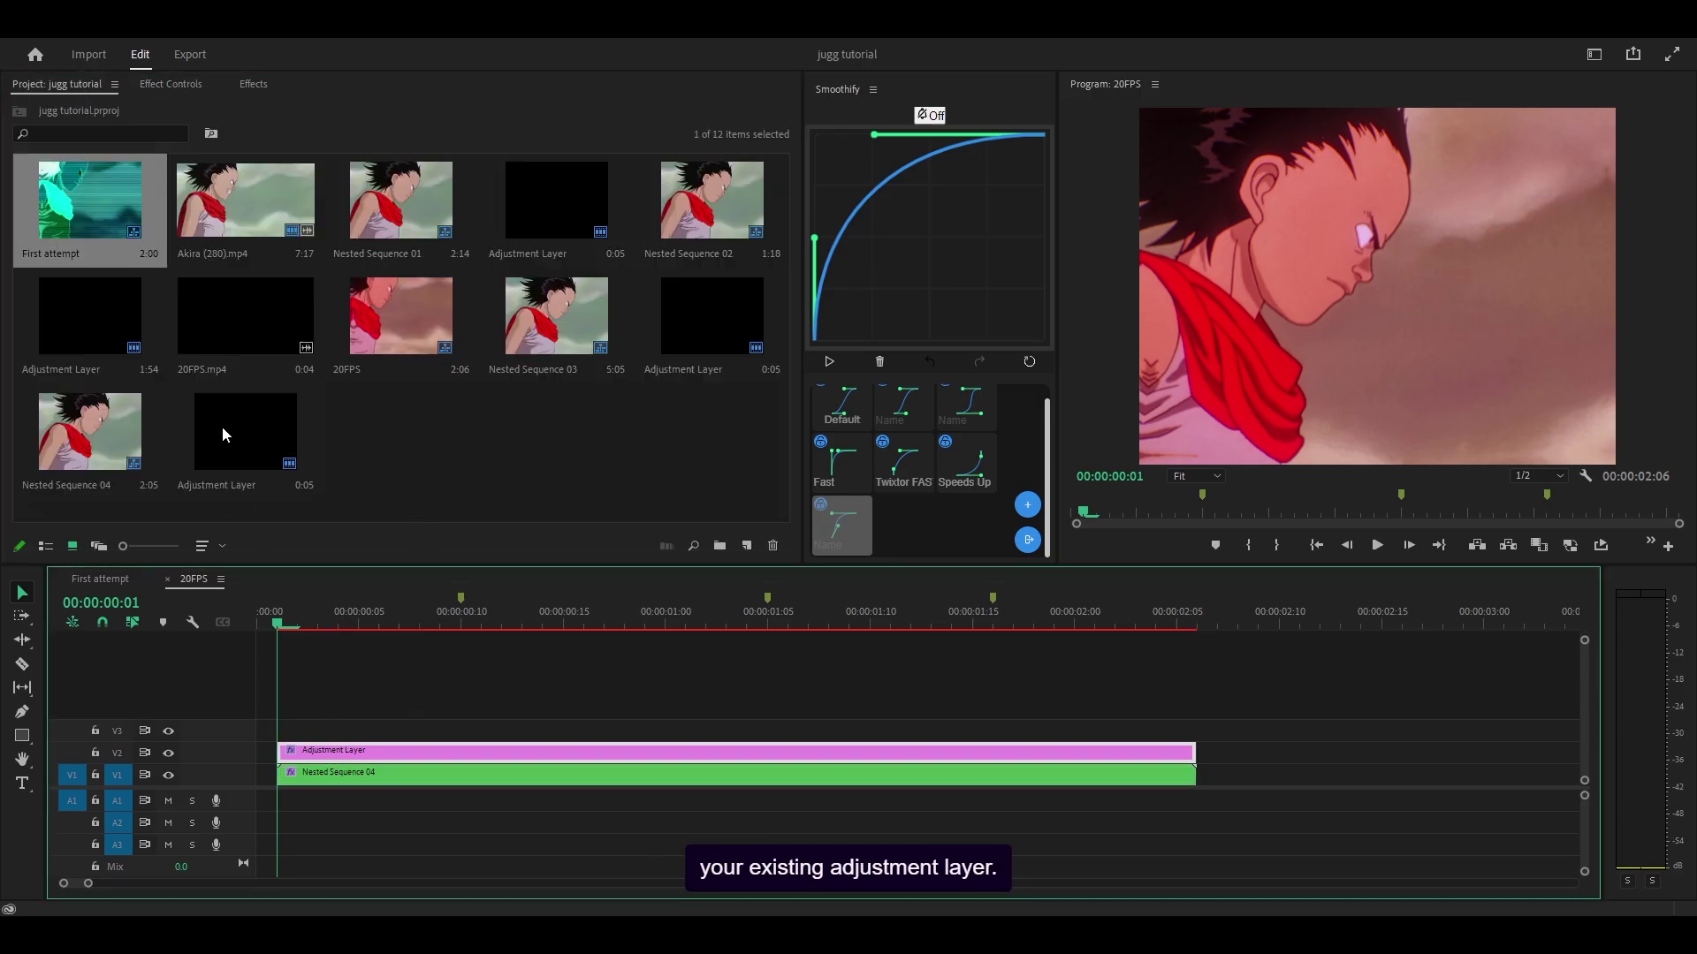
pyautogui.moveTo(226, 423); pyautogui.dragTo(1202, 757)
# - Find the S_Flicker effect from Sapphire Time and apply it to the adjustment layer on V3
pyautogui.click(254, 83)
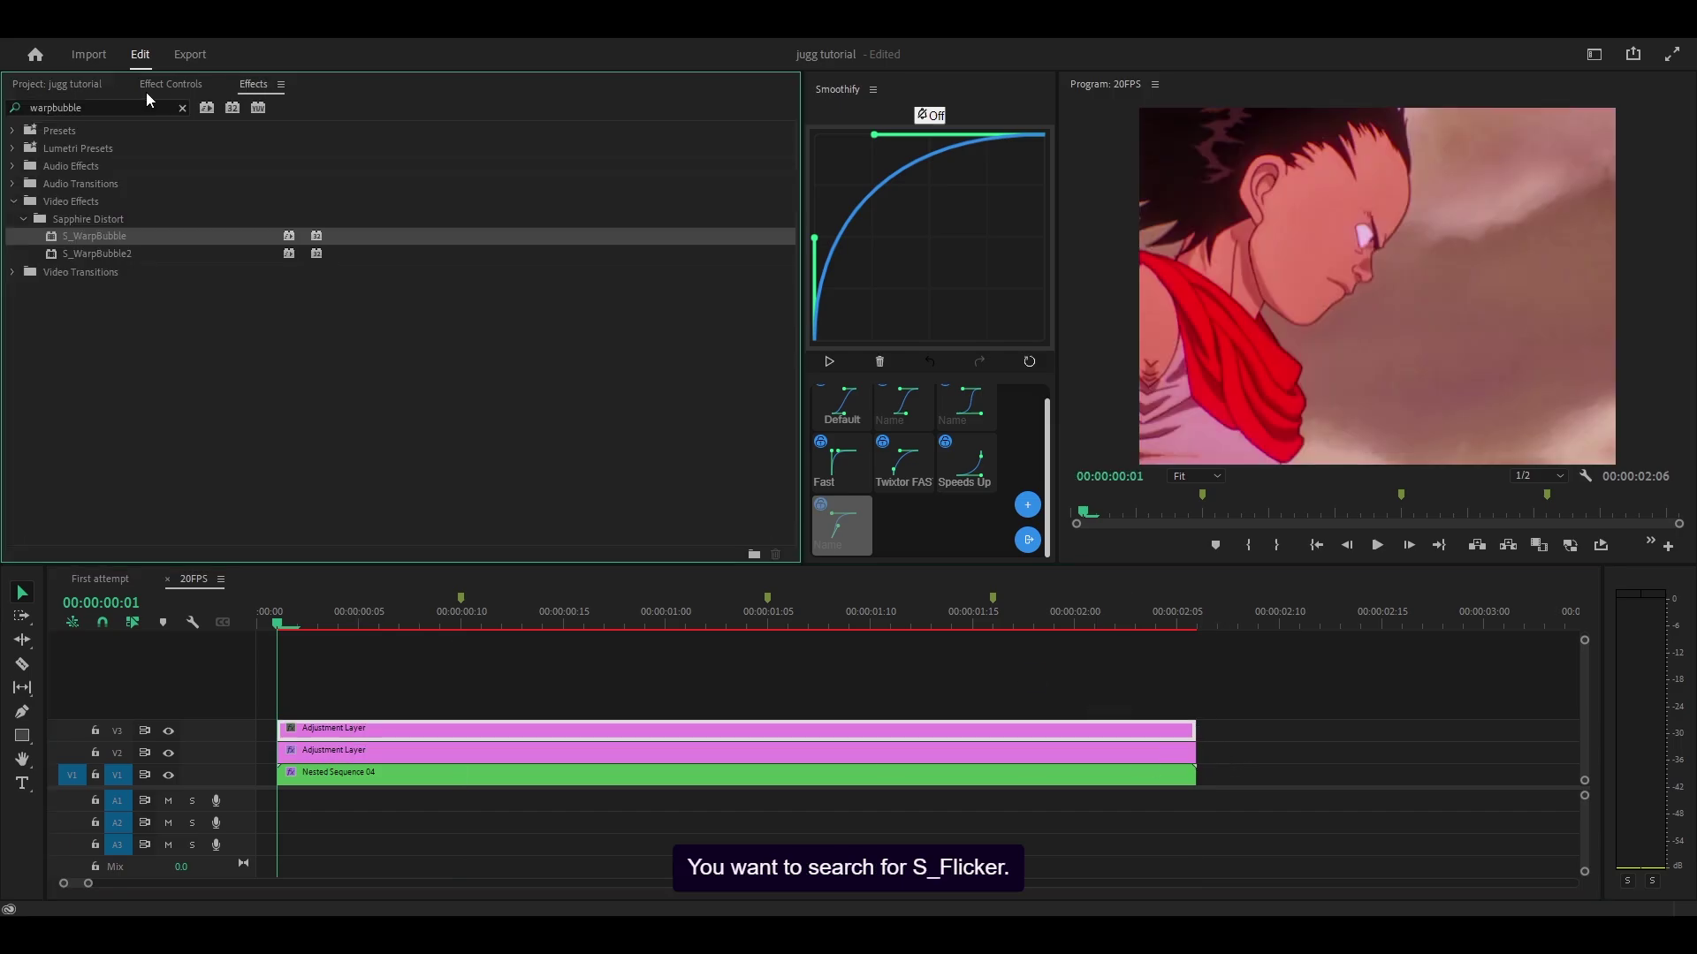
pyautogui.click(105, 107)
pyautogui.write('s_flci')
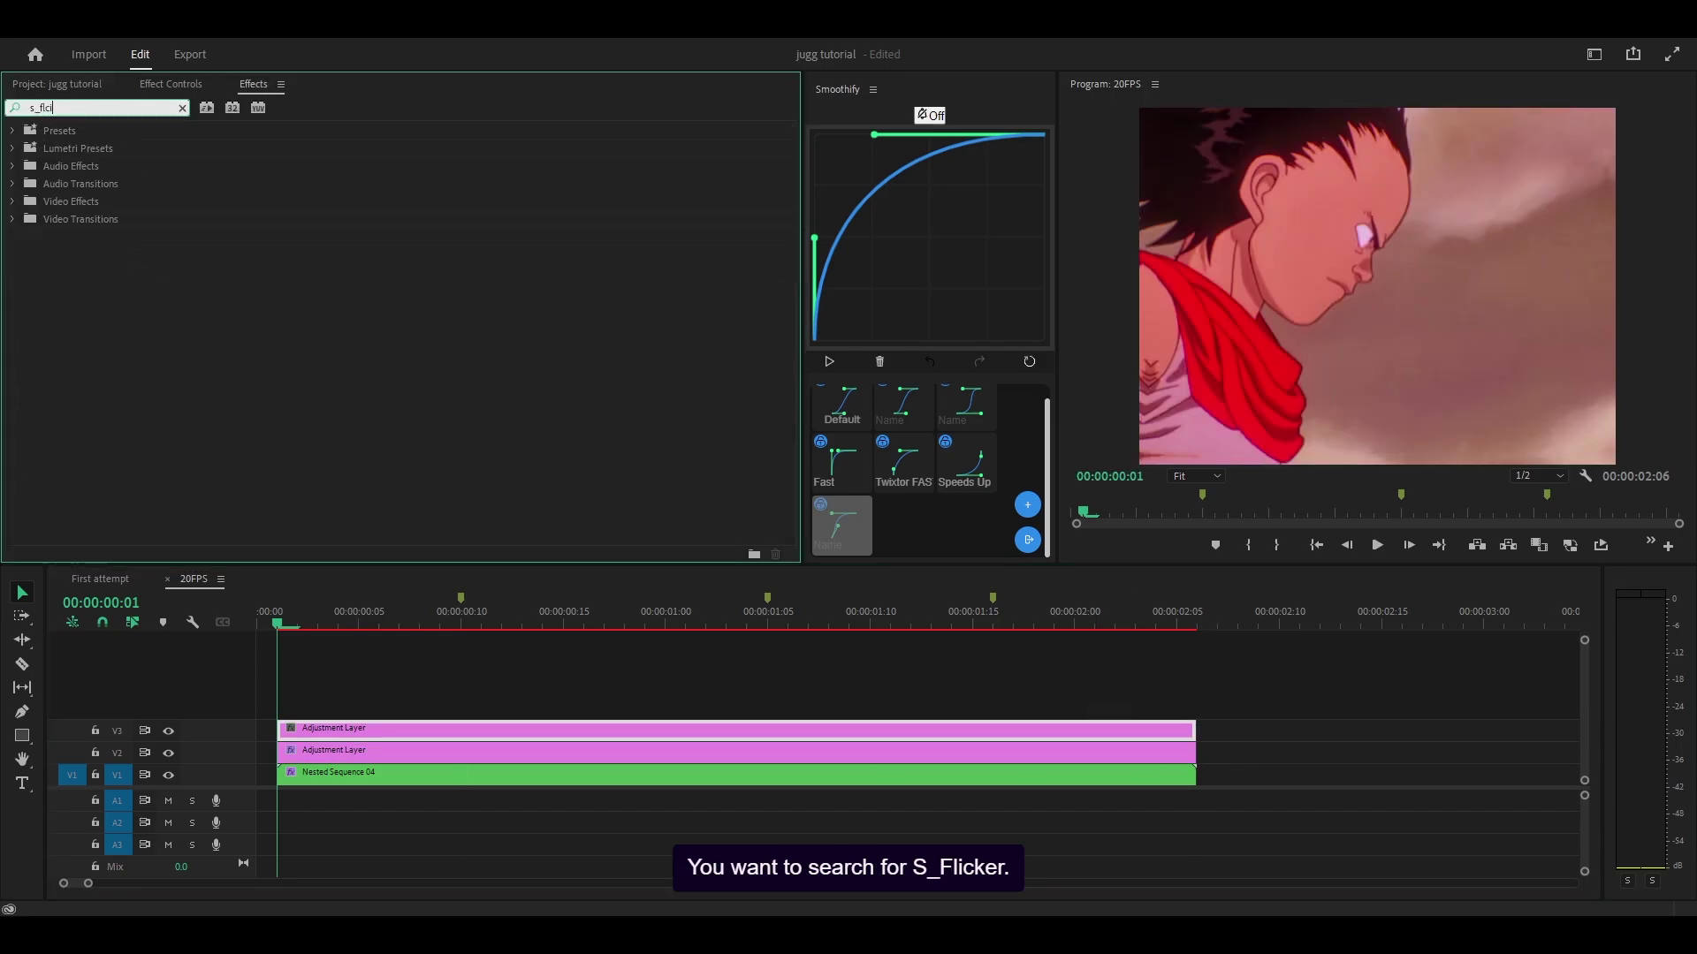
pyautogui.press('BackSpace')
pyautogui.press('BackSpace')
pyautogui.write('icker')
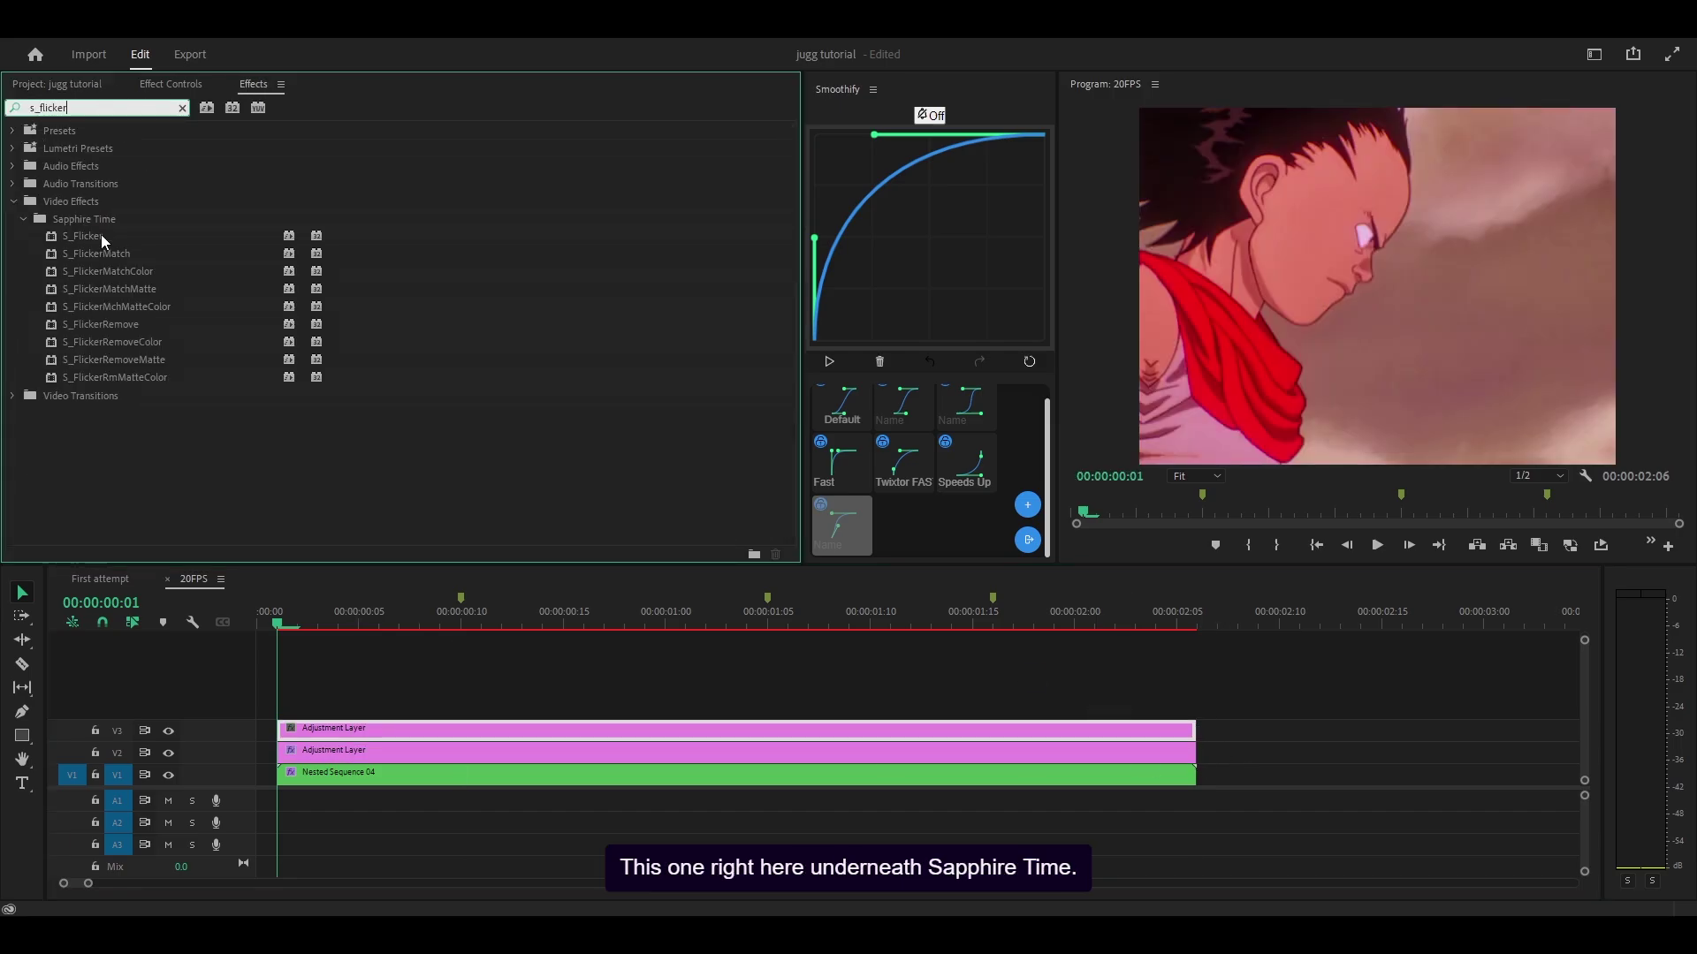
pyautogui.click(93, 235)
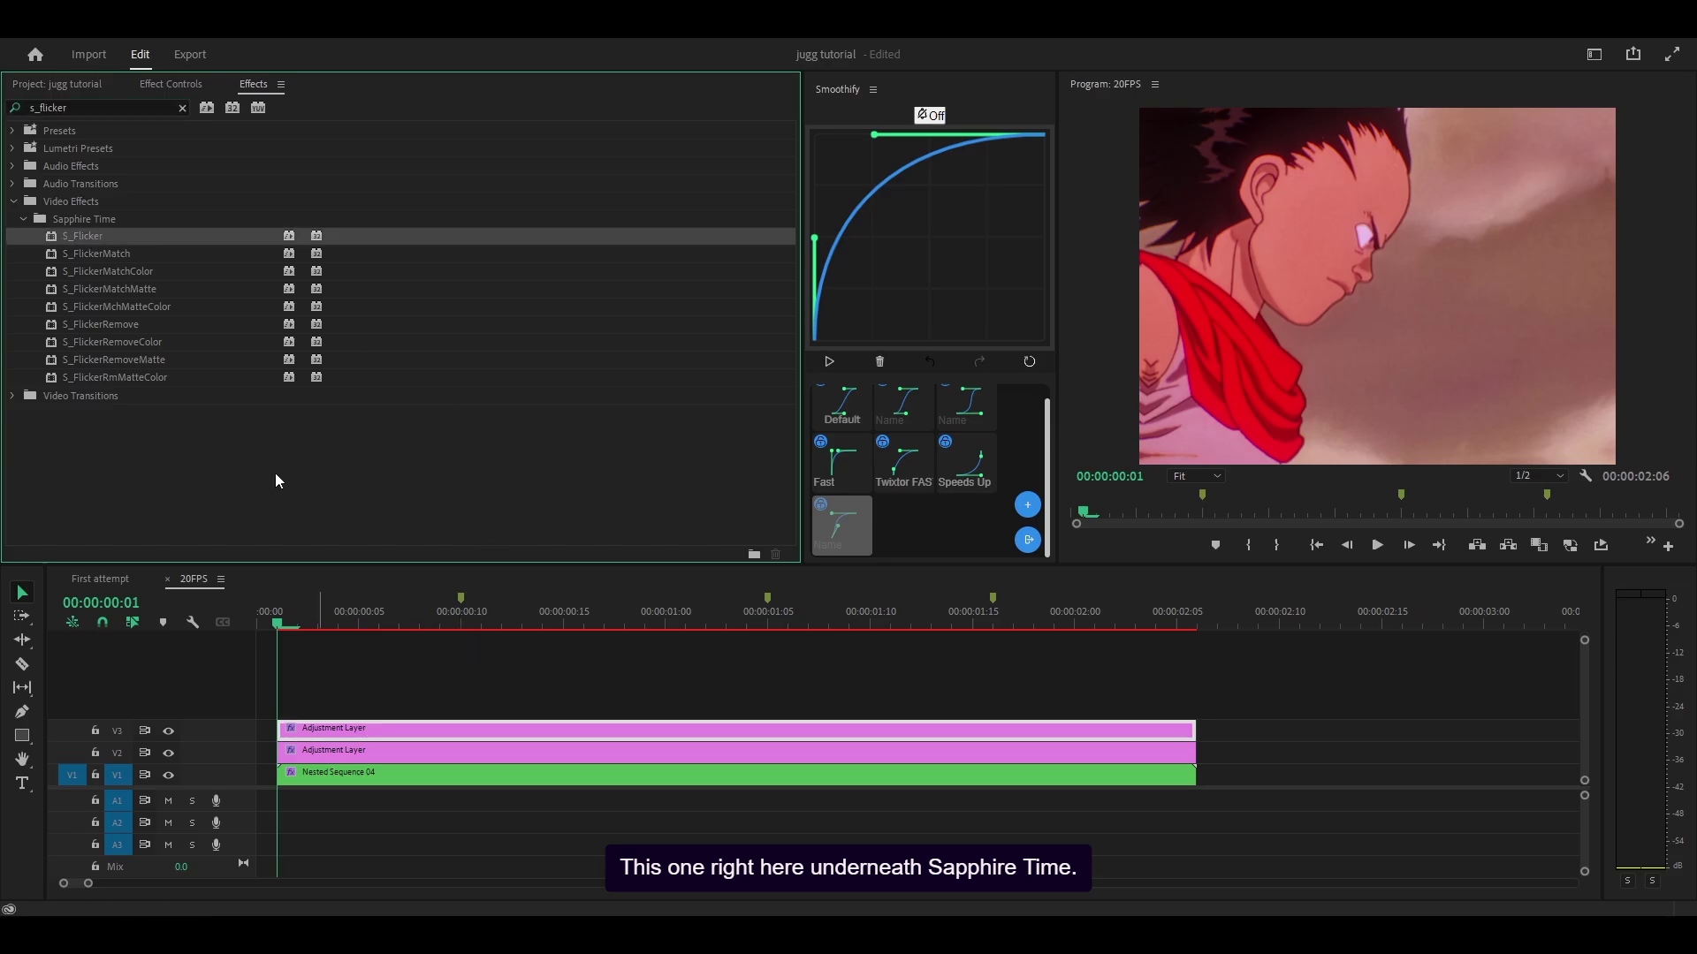
# - Start keyframing S_Flicker's Amplitude at the beginning of the clip with a value of 0.25
pyautogui.click(176, 83)
pyautogui.scroll(-5, 492, 368)
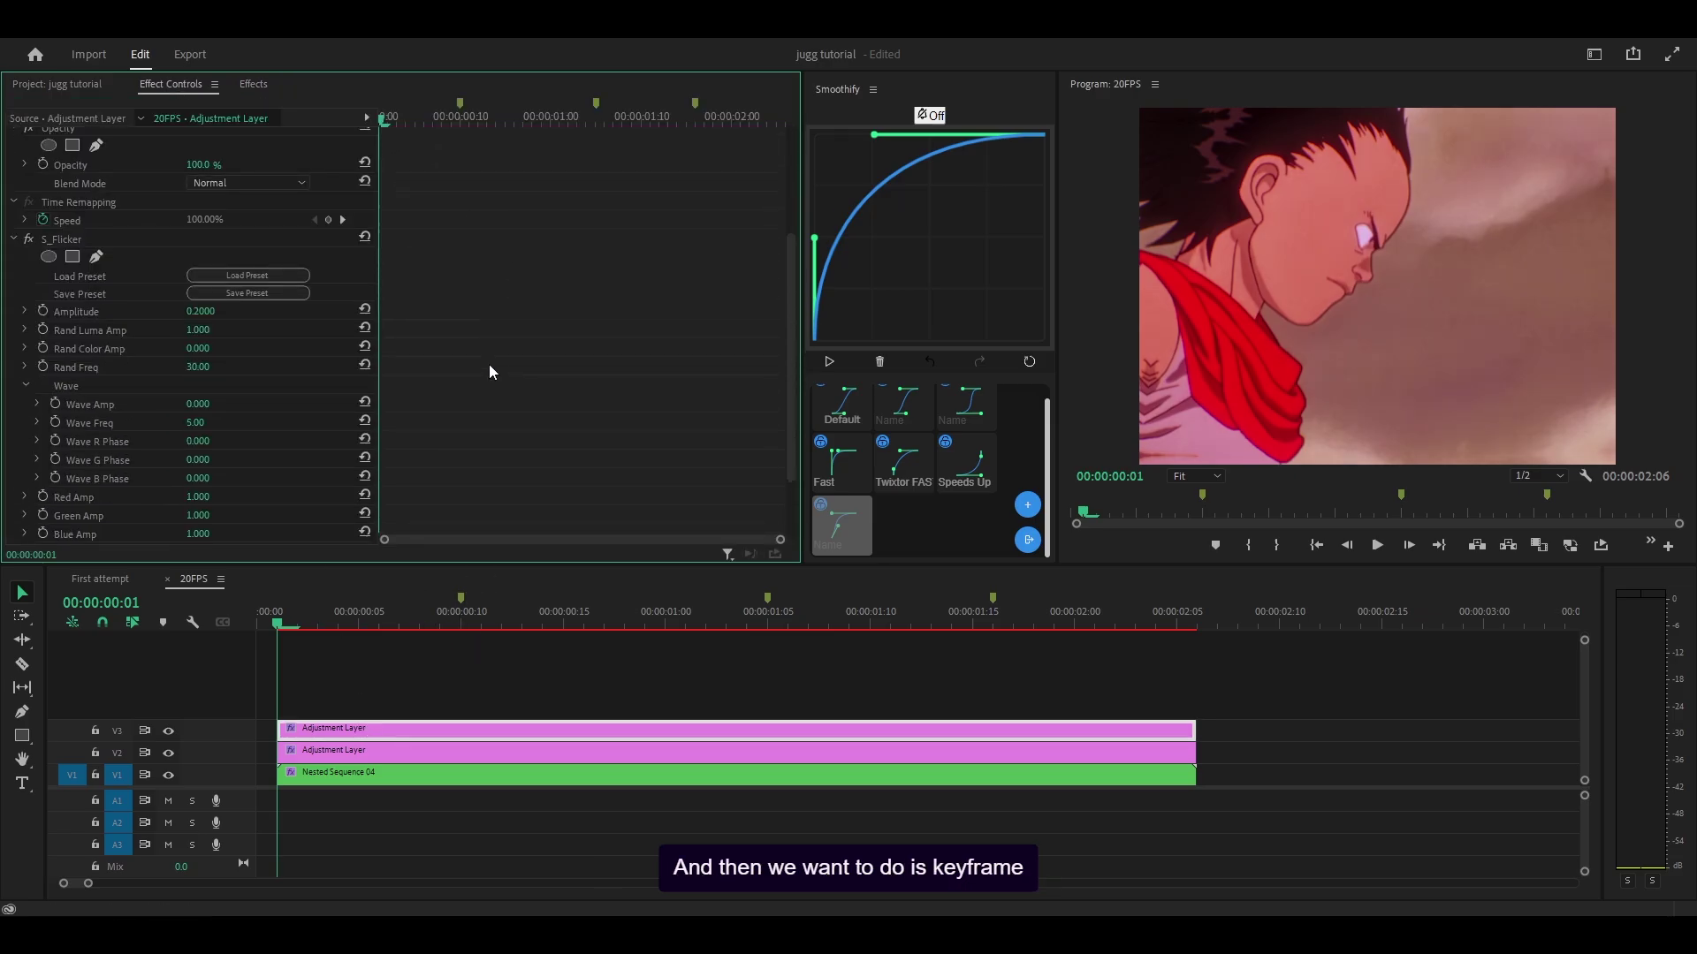
pyautogui.click(44, 311)
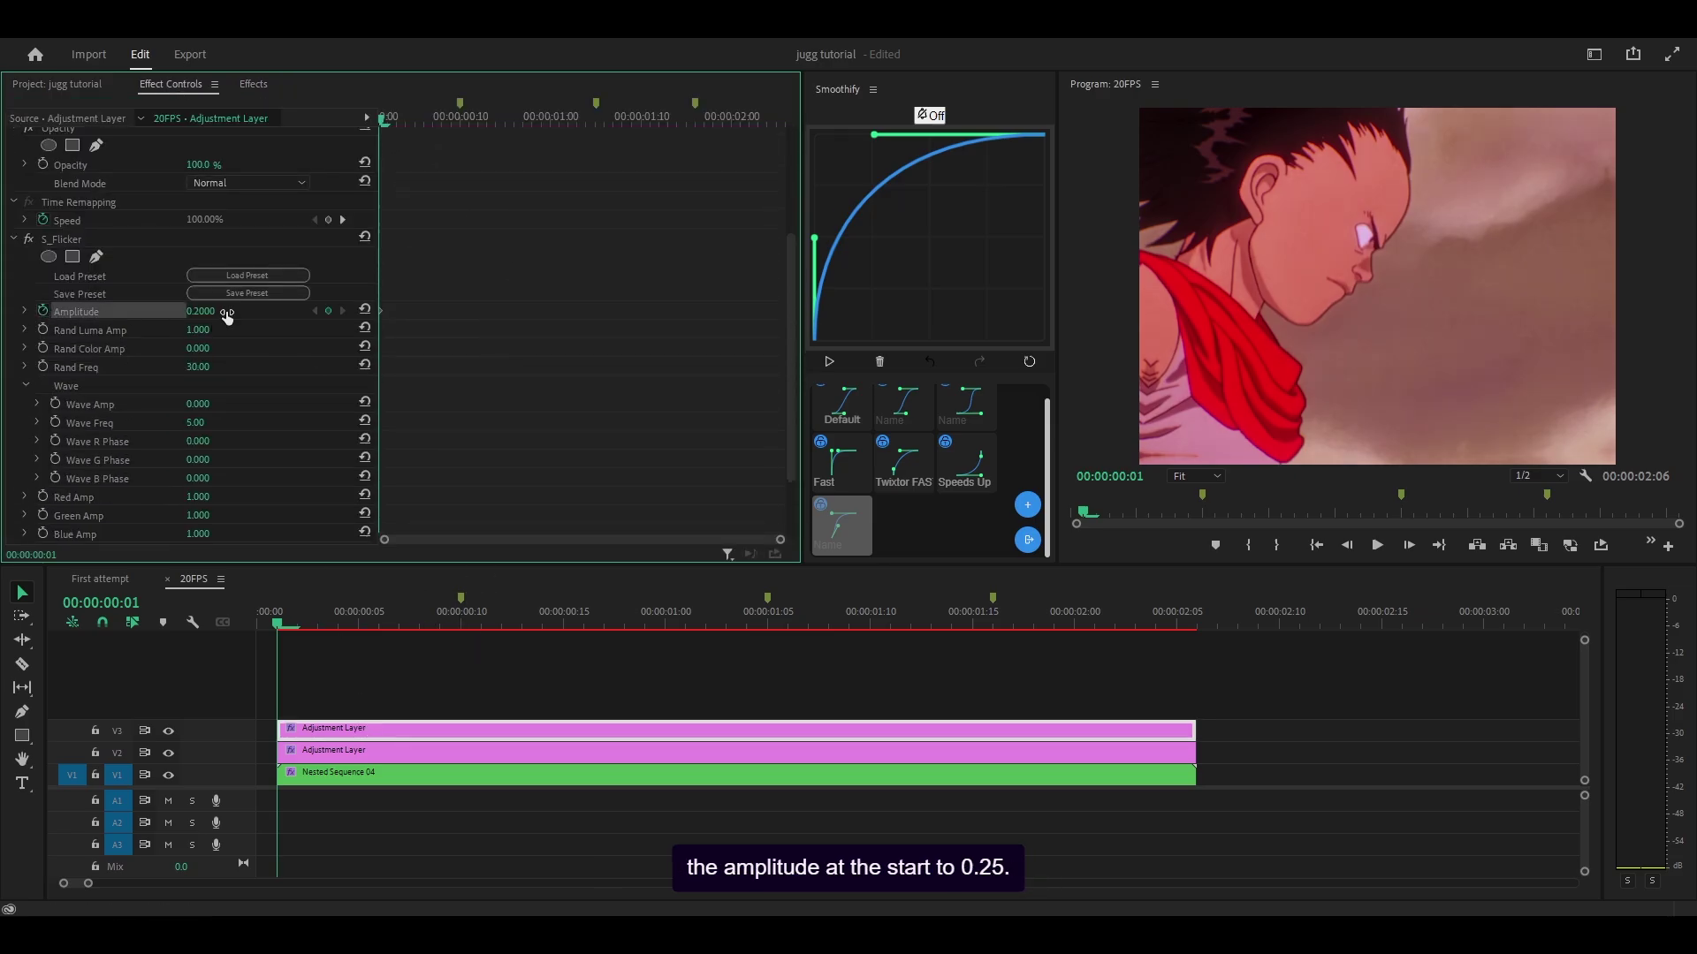
pyautogui.write('0.25')
# - Add an Amplitude keyframe of 0.05 one frame before the first marker and ease it in
pyautogui.scroll(3, 379, 283)
pyautogui.moveTo(385, 118); pyautogui.dragTo(464, 132)
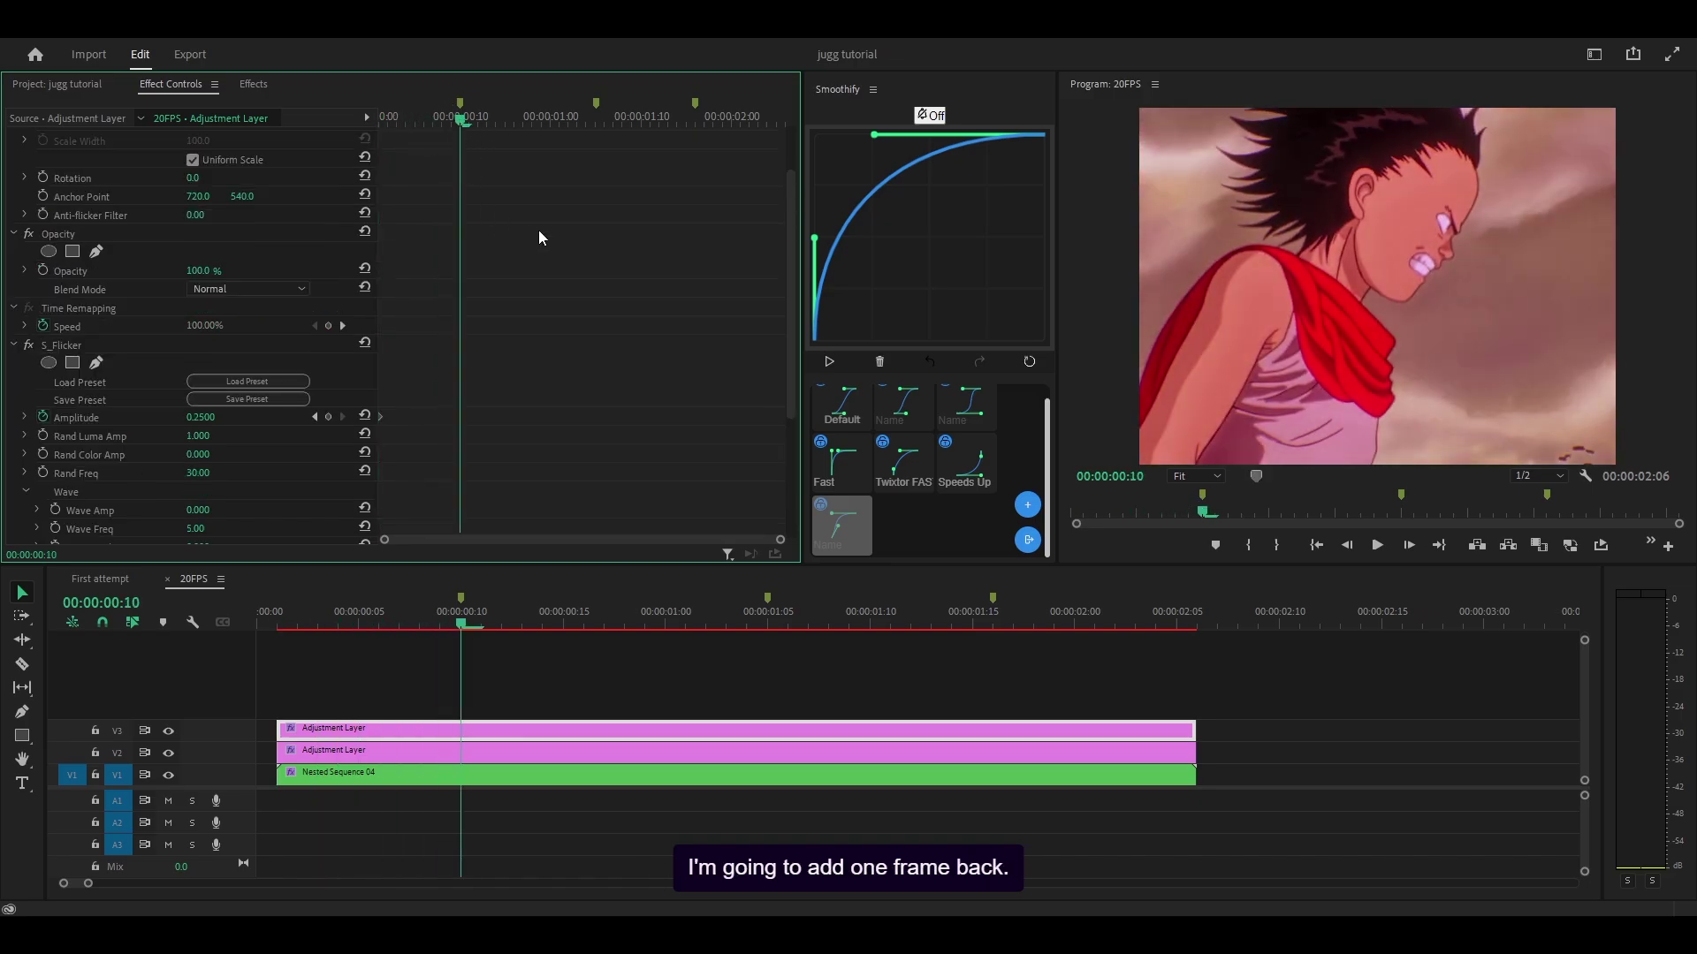
pyautogui.press('Left')
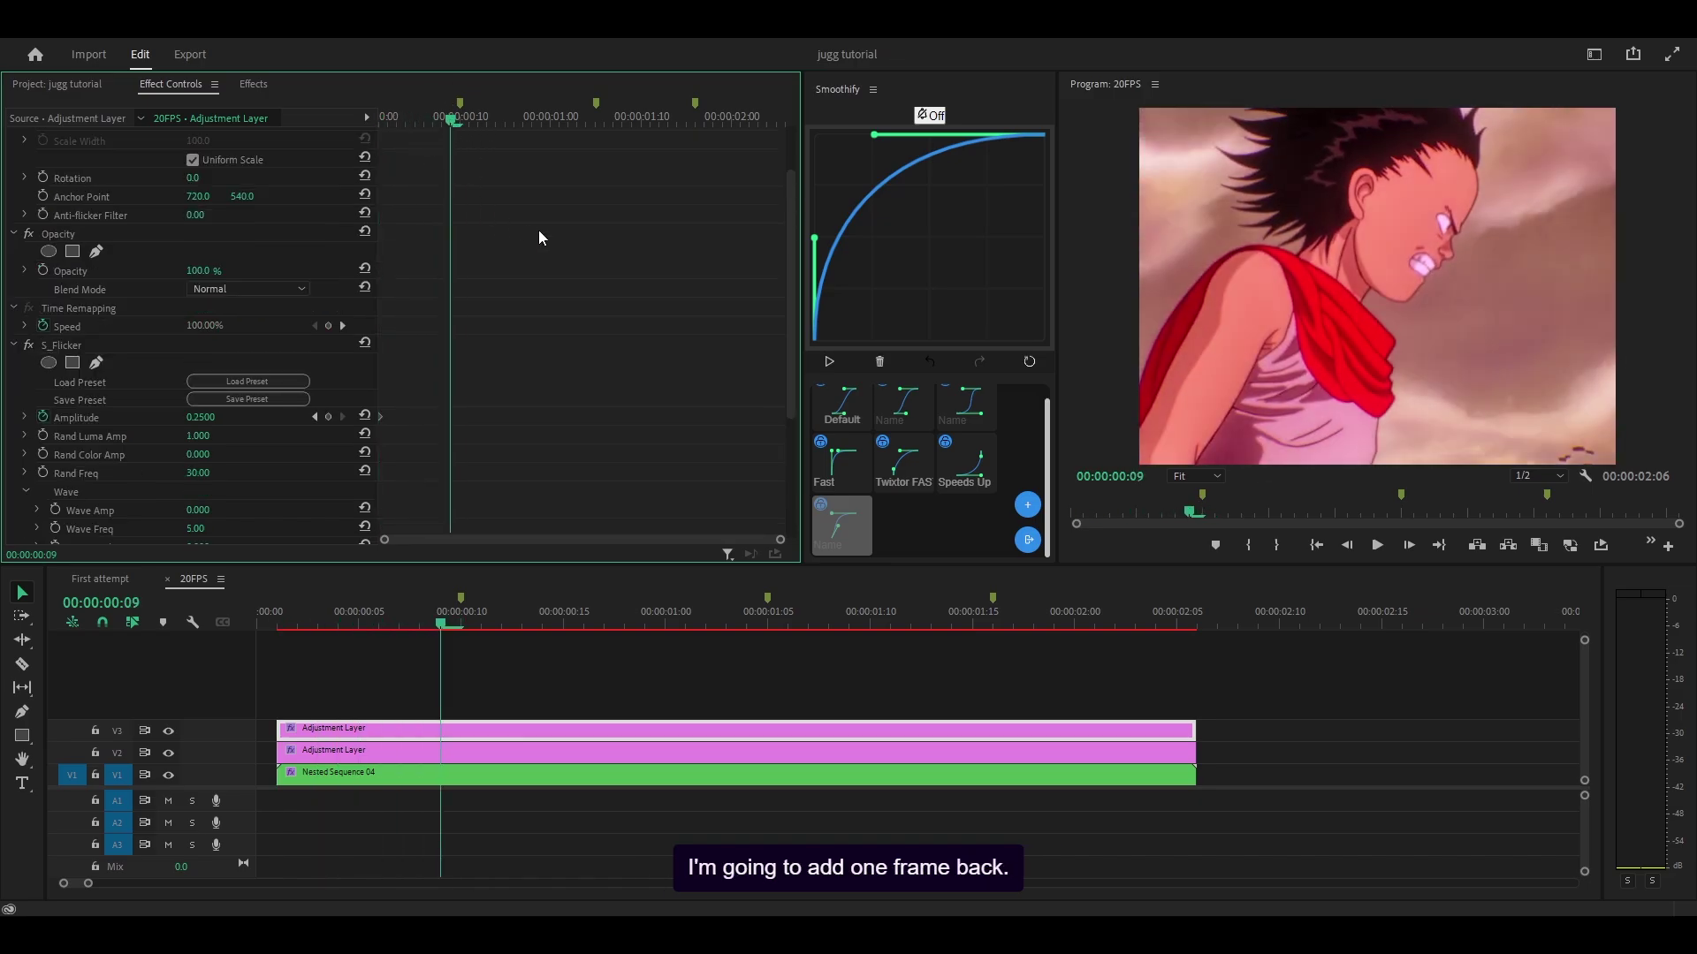
pyautogui.click(204, 418)
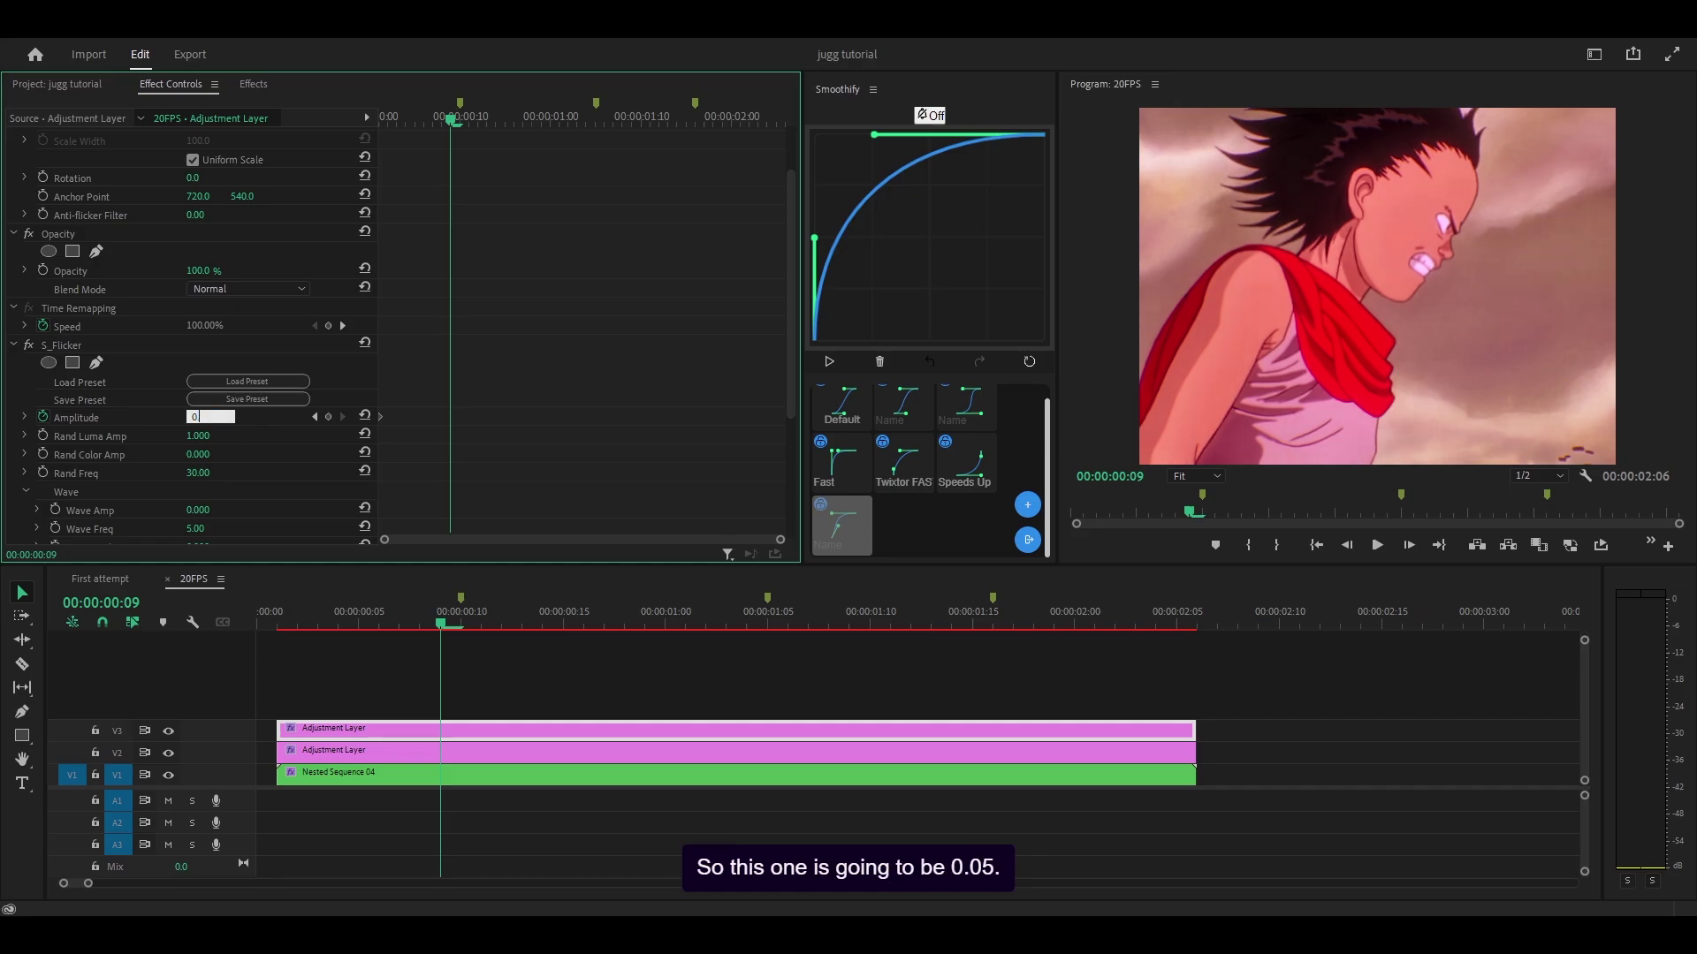
pyautogui.press('Return')
pyautogui.scroll(-2, 281, 370)
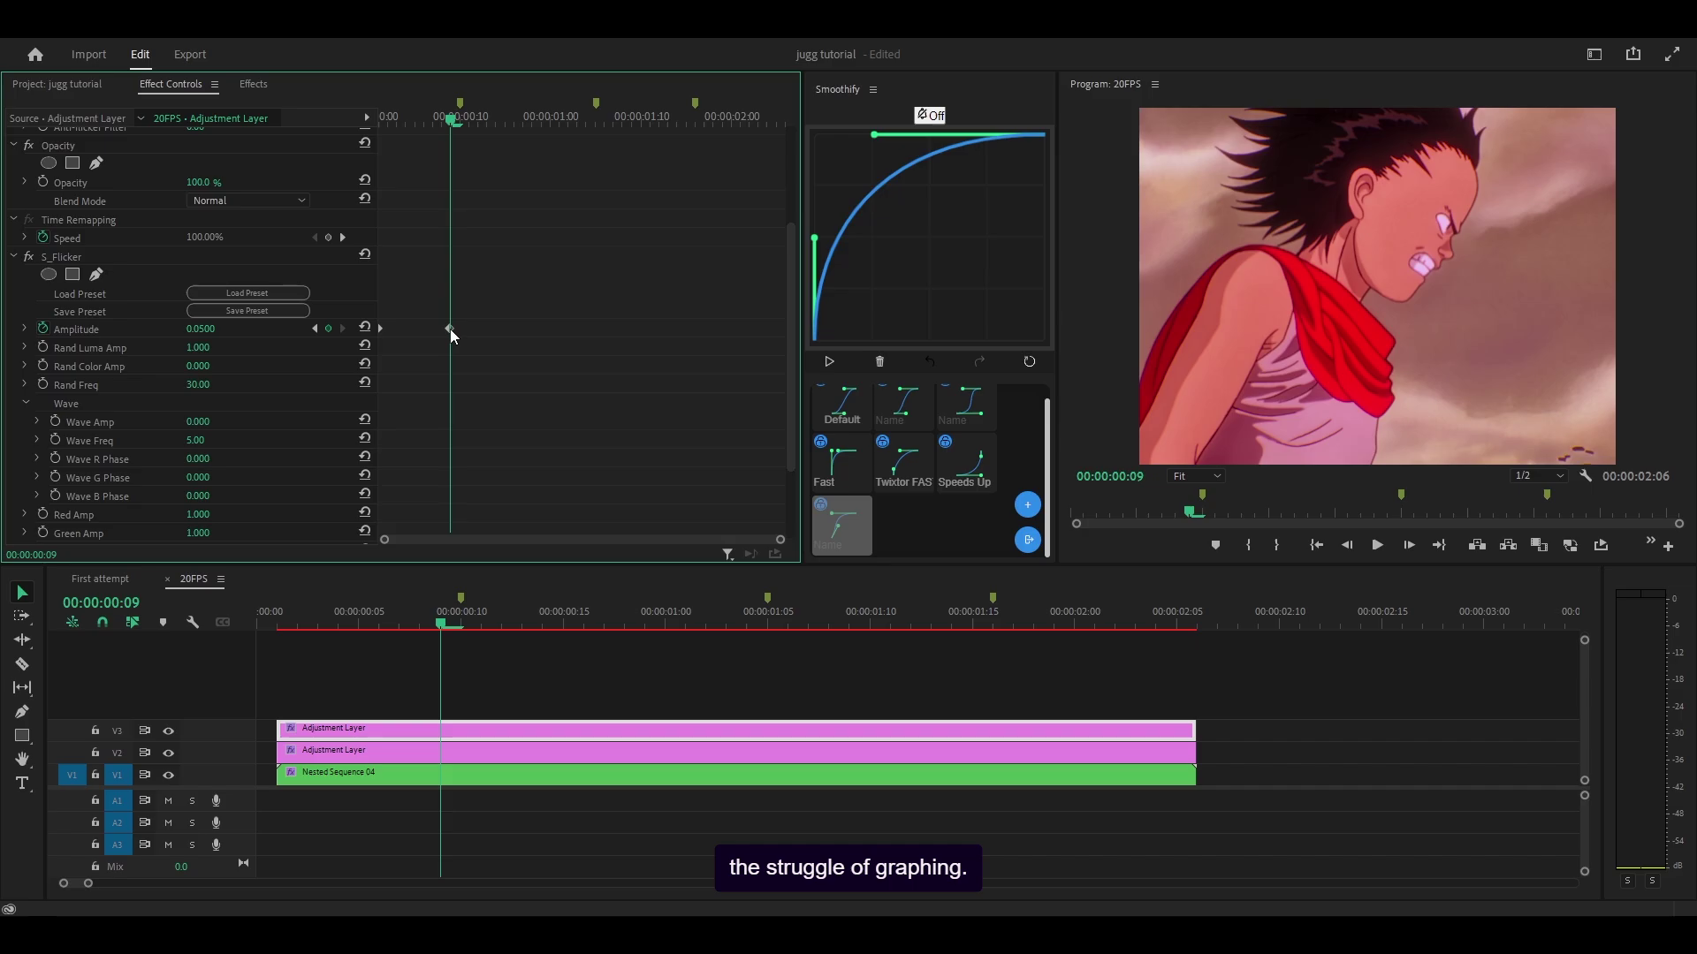
pyautogui.rightClick(449, 329)
pyautogui.click(499, 572)
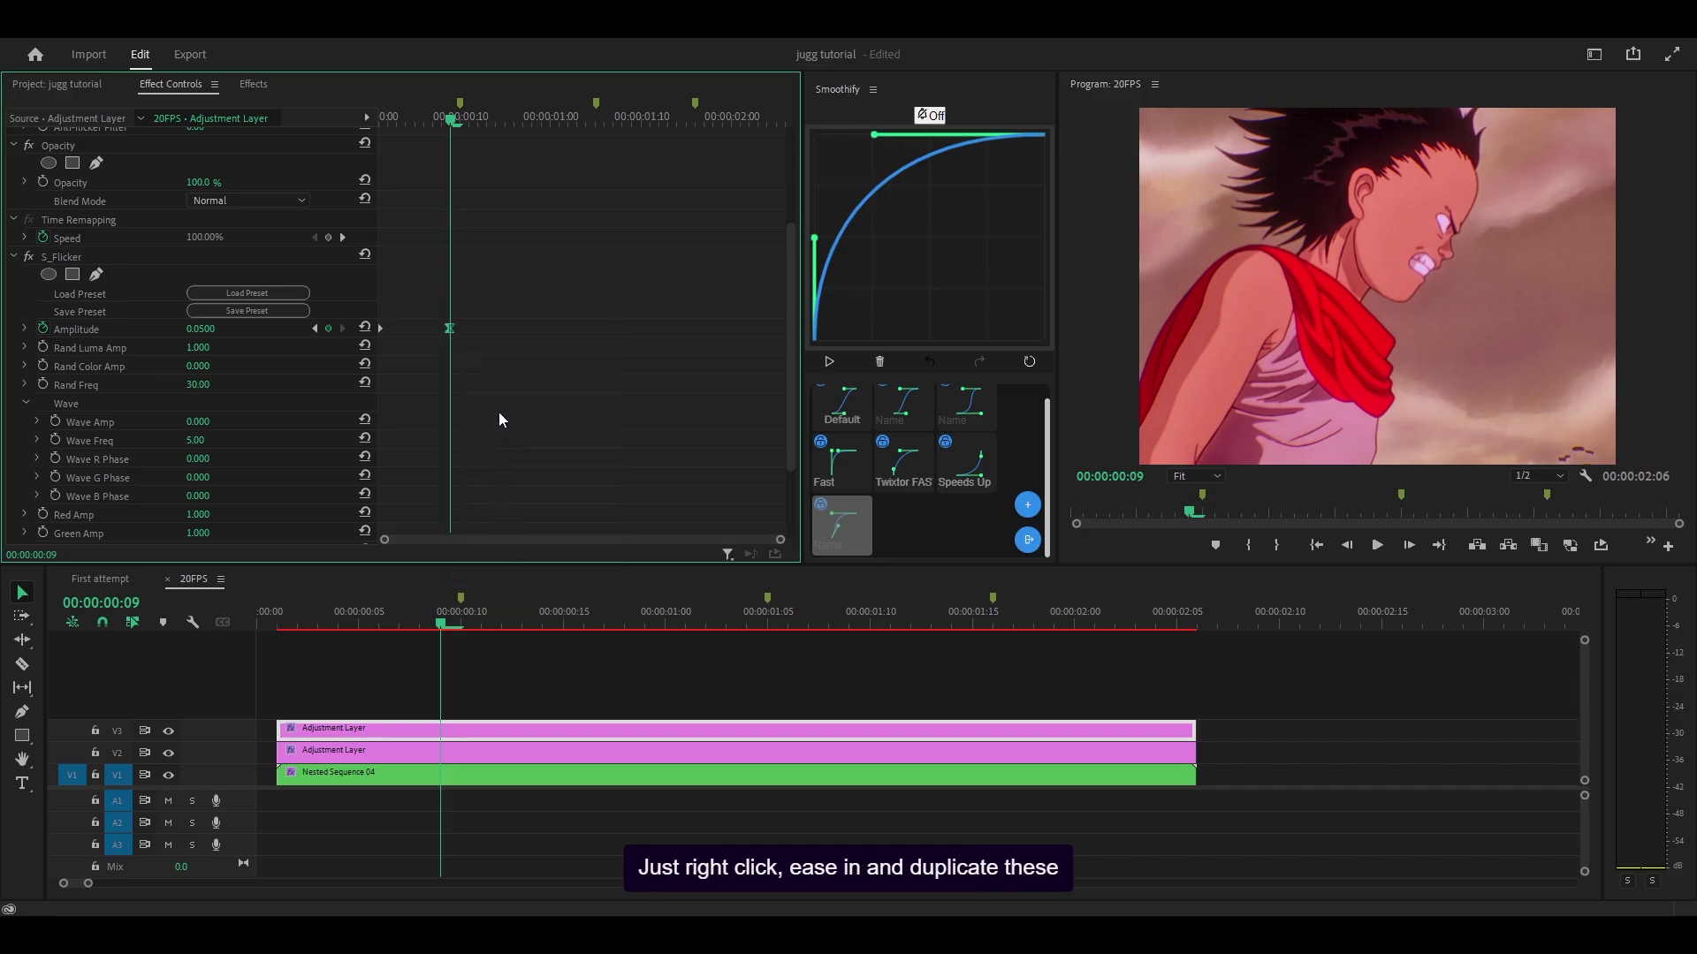
# - Duplicate the Amplitude keyframes so the flicker restarts at each marker and eases down before the next marker and the clip's end
pyautogui.moveTo(411, 334); pyautogui.dragTo(456, 349)
pyautogui.moveTo(459, 328); pyautogui.dragTo(595, 330)
pyautogui.moveTo(687, 119); pyautogui.dragTo(695, 164)
pyautogui.moveTo(720, 329); pyautogui.dragTo(591, 346)
pyautogui.moveTo(595, 329); pyautogui.dragTo(698, 331)
# - Play the sequence from the start of the clips to review the flicker
pyautogui.click(279, 627)
pyautogui.press('space')
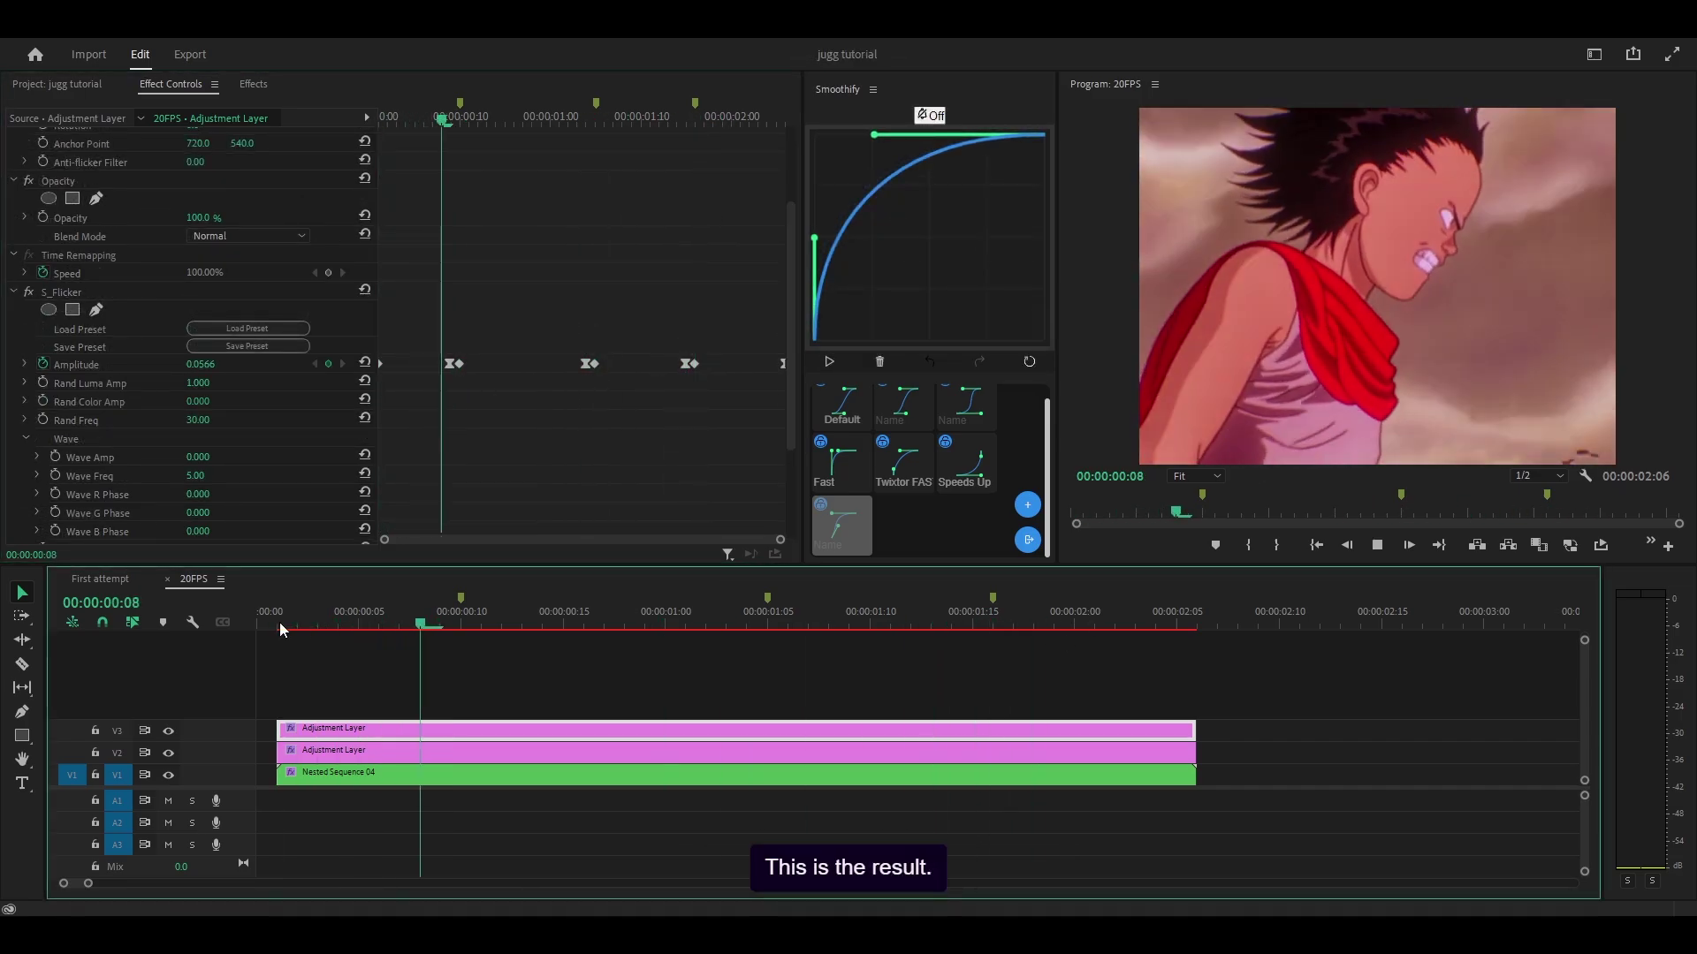
pyautogui.click(279, 627)
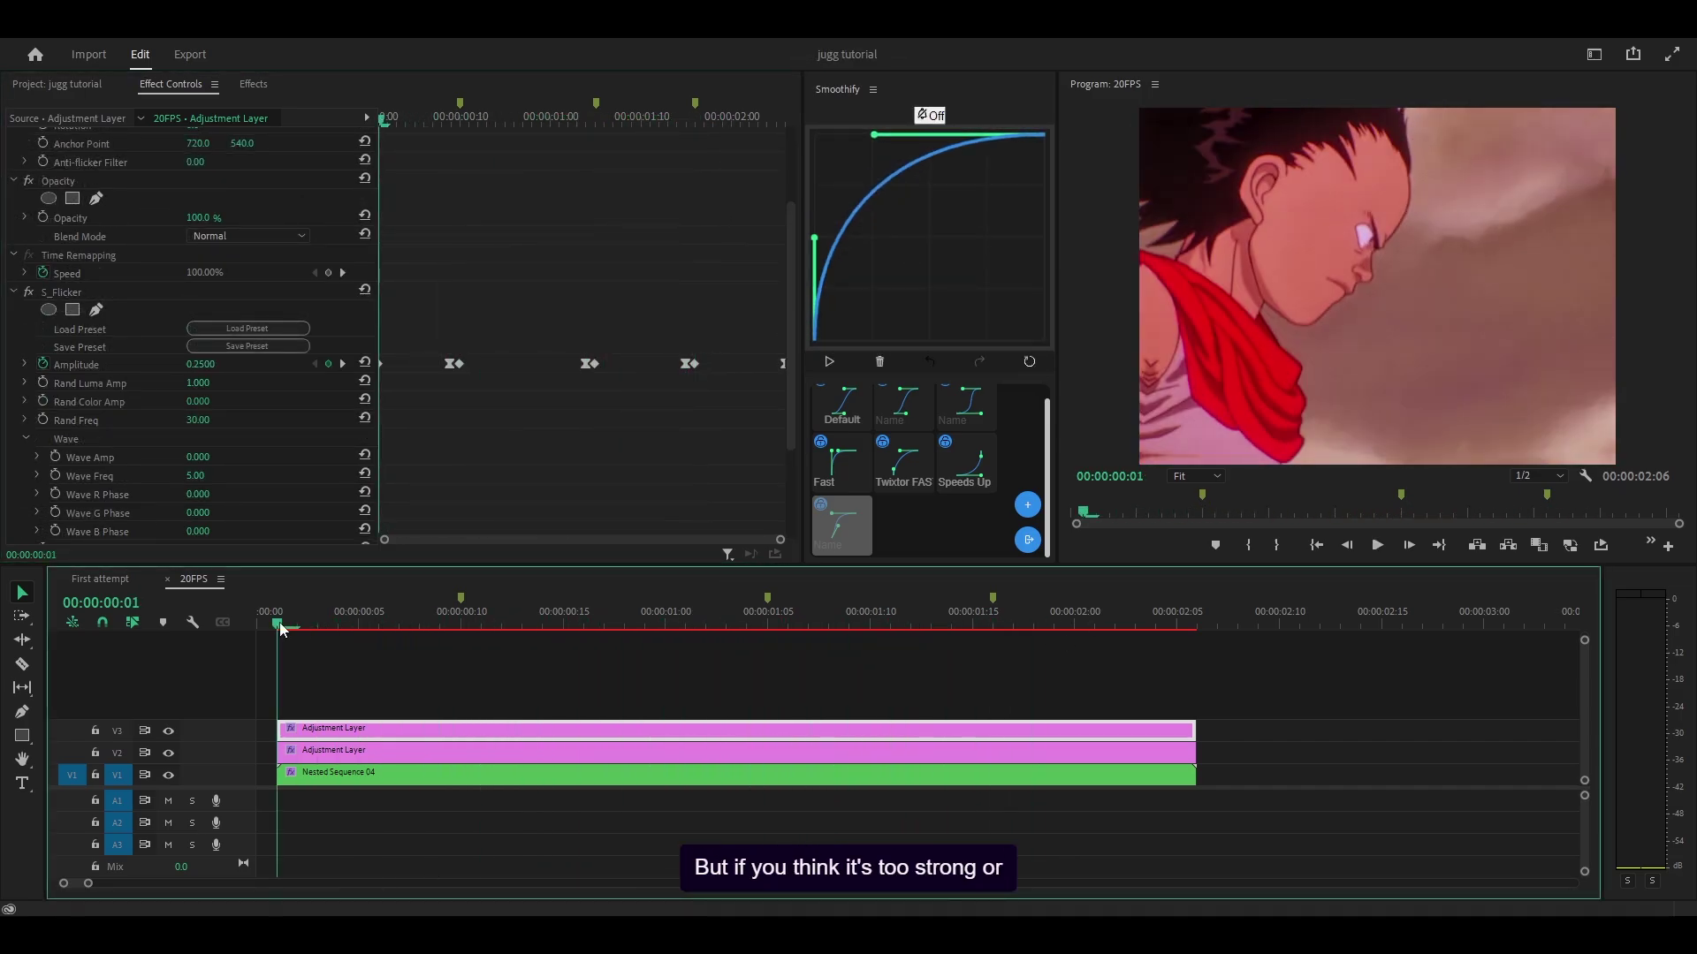
# - Raise the starting Amplitude keyframe to 0.35 and play back the stronger flicker
pyautogui.click(204, 364)
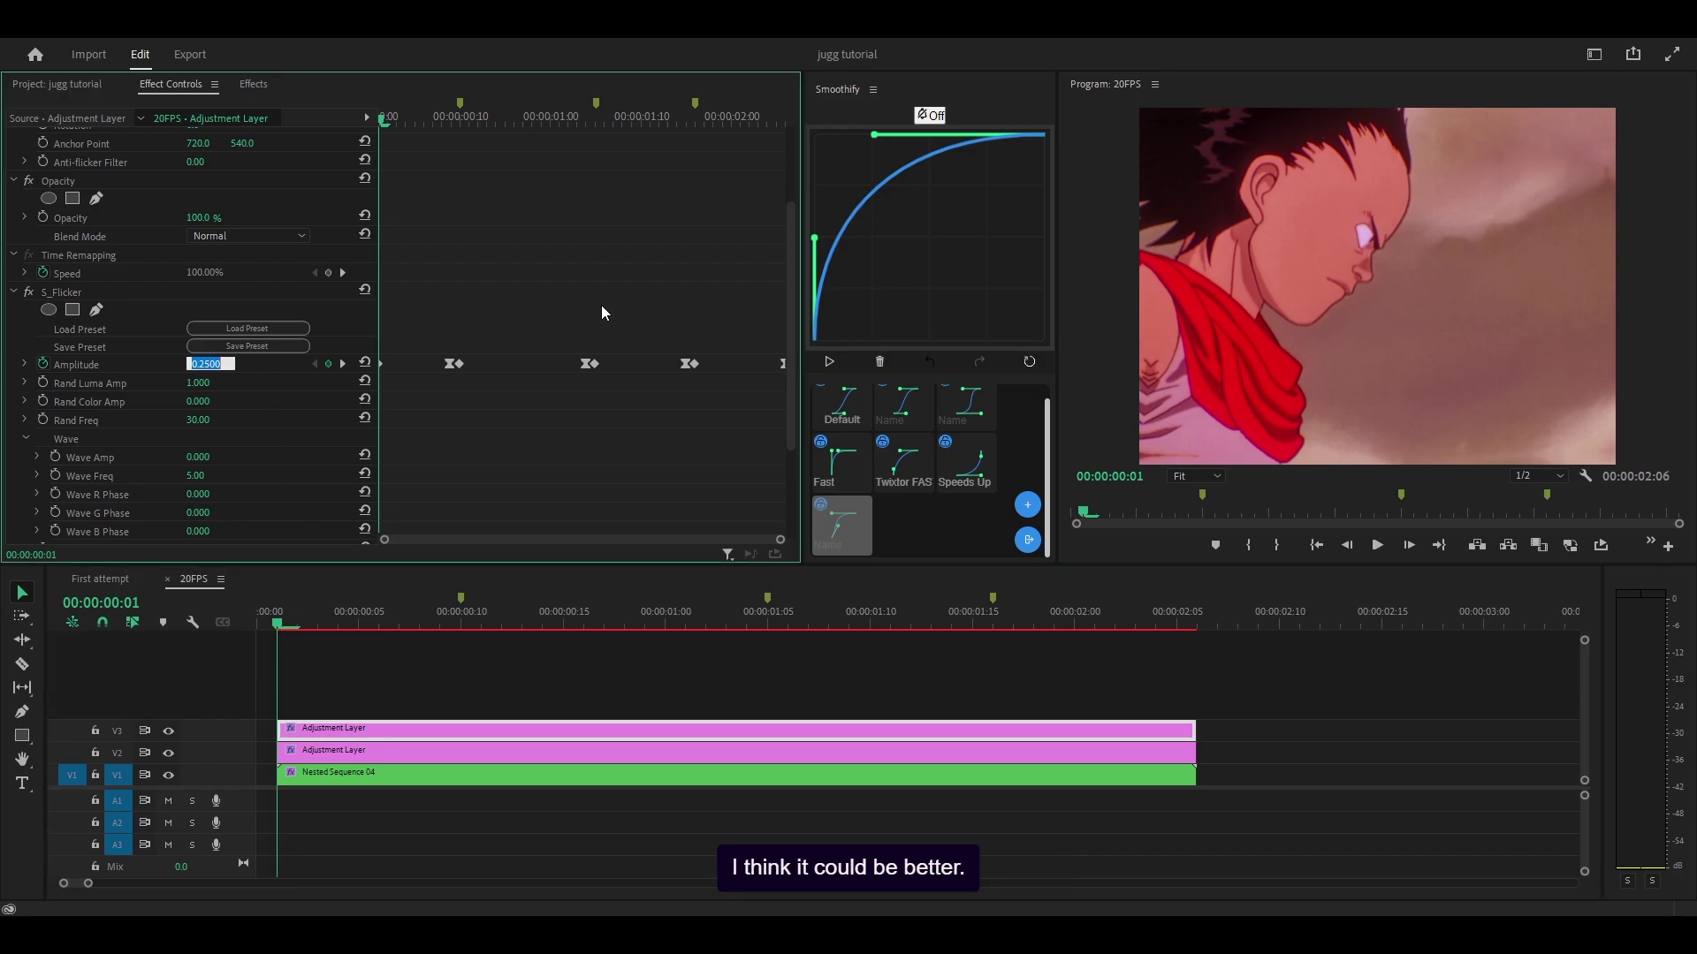
pyautogui.press('BackSpace')
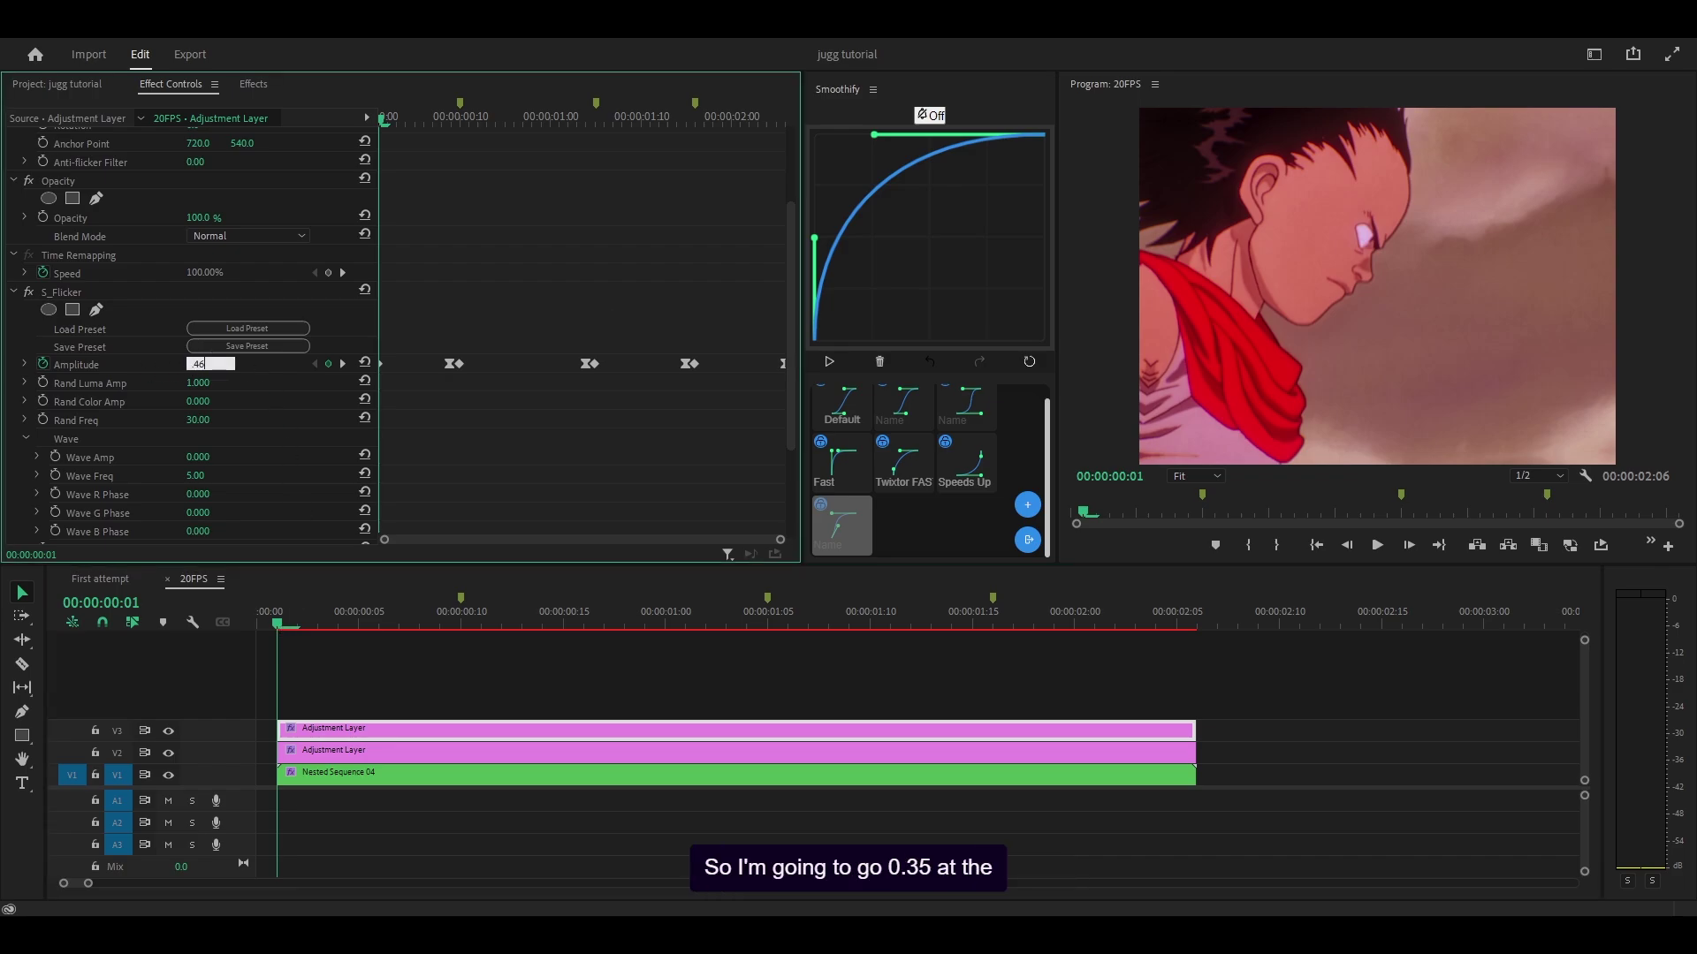
pyautogui.click(601, 305)
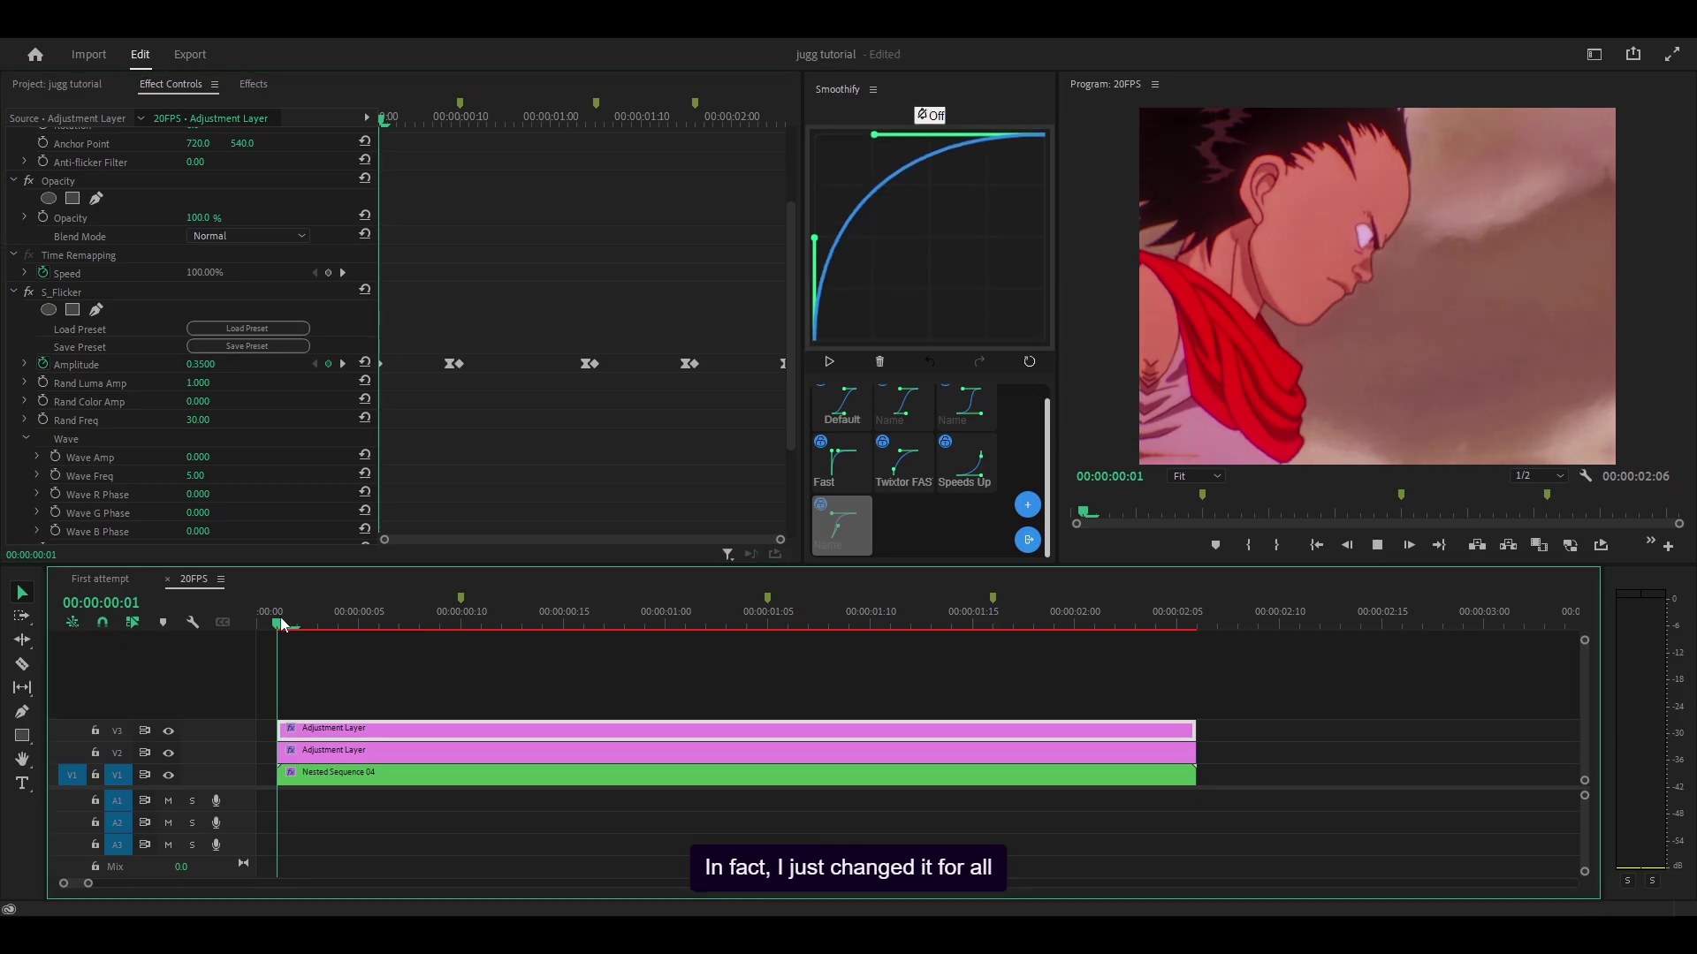
pyautogui.press('space')
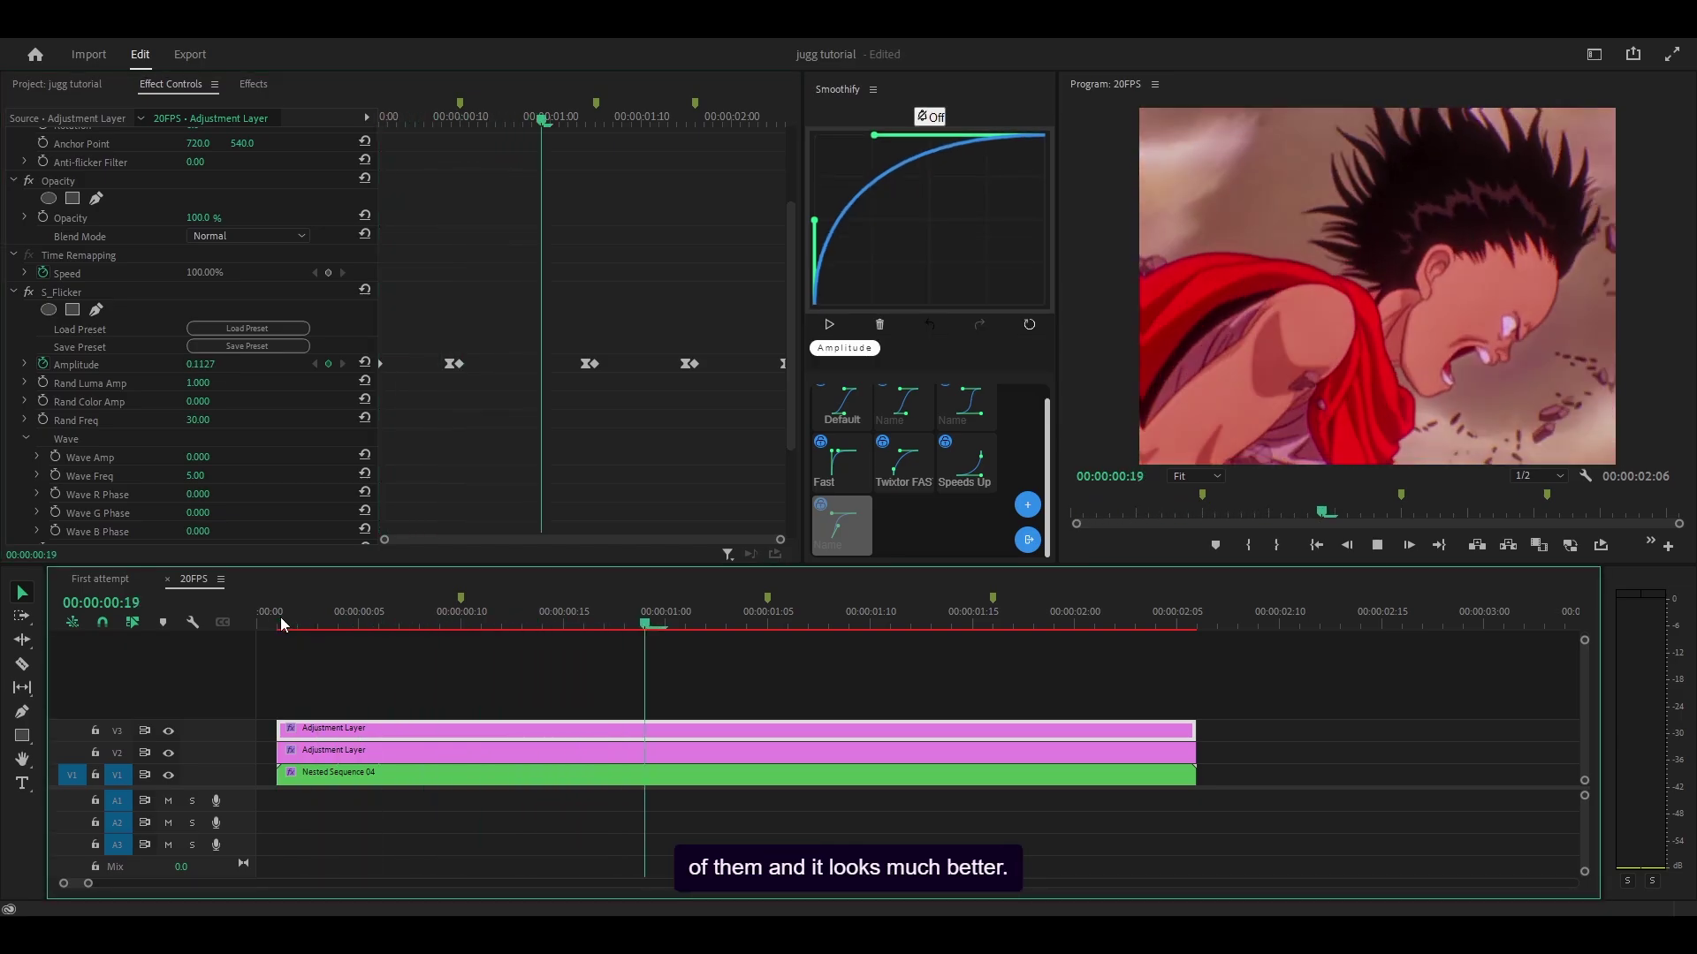
# - Place a one-frame adjustment layer on V4 at the start of the clips
pyautogui.moveTo(281, 624)
pyautogui.mouseDown()
pyautogui.moveTo(407, 627)
pyautogui.moveTo(287, 638)
pyautogui.mouseUp()
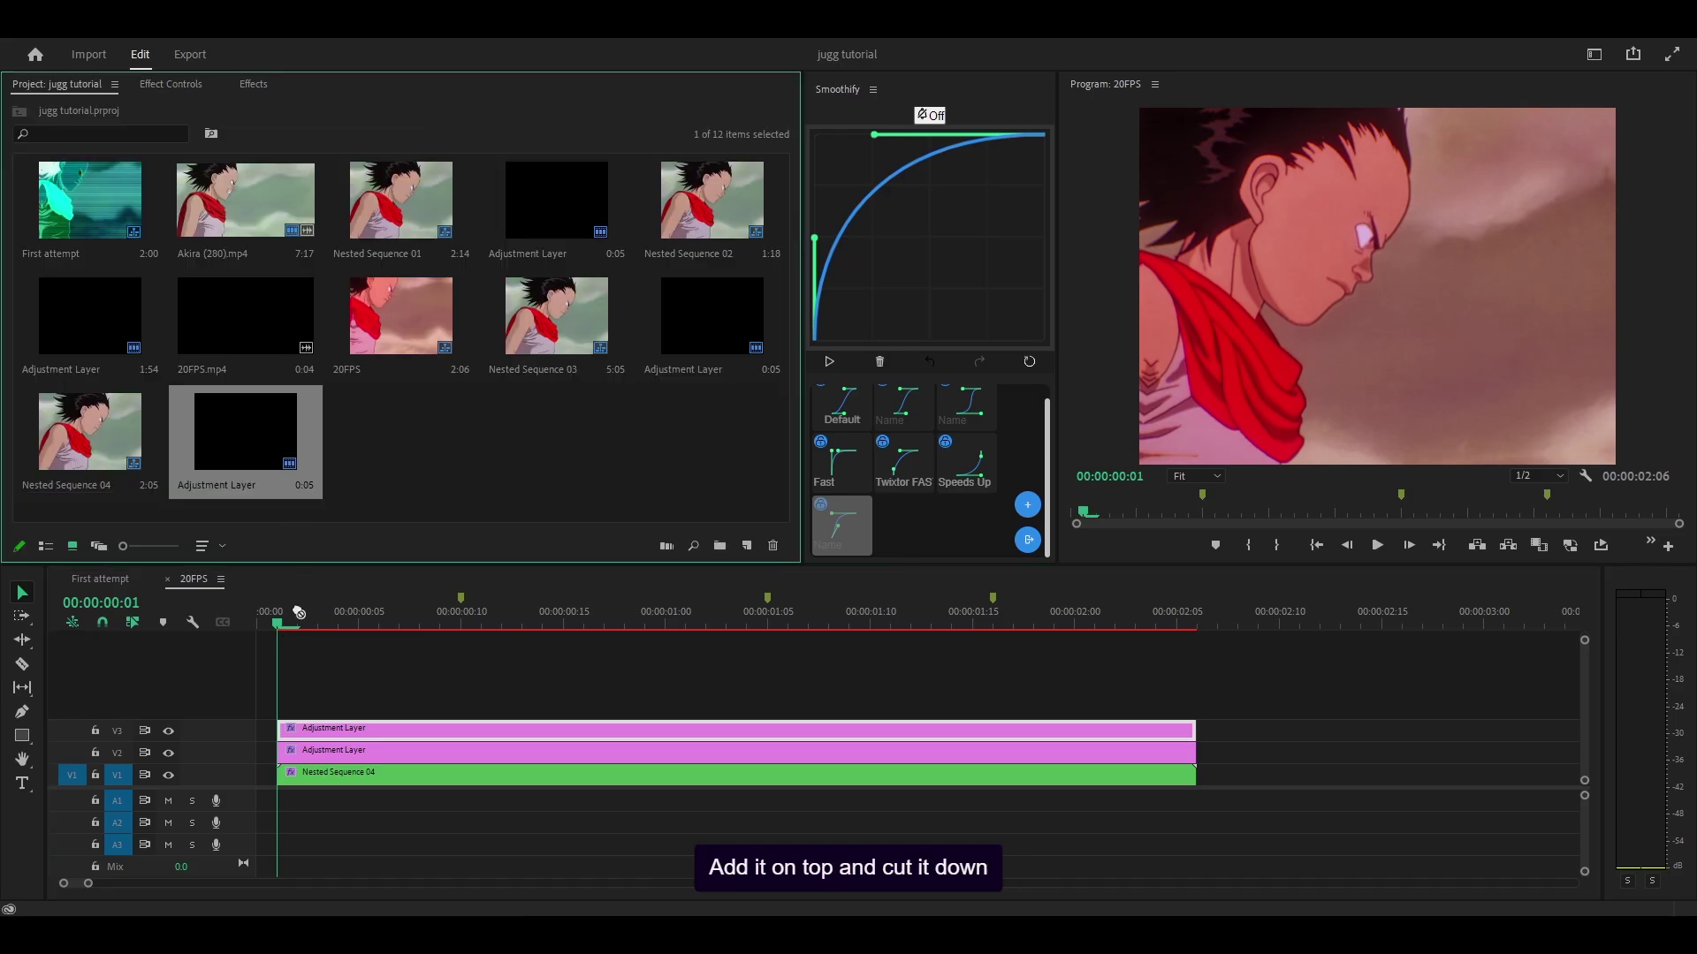
pyautogui.moveTo(295, 613); pyautogui.dragTo(302, 713)
pyautogui.press('\\')
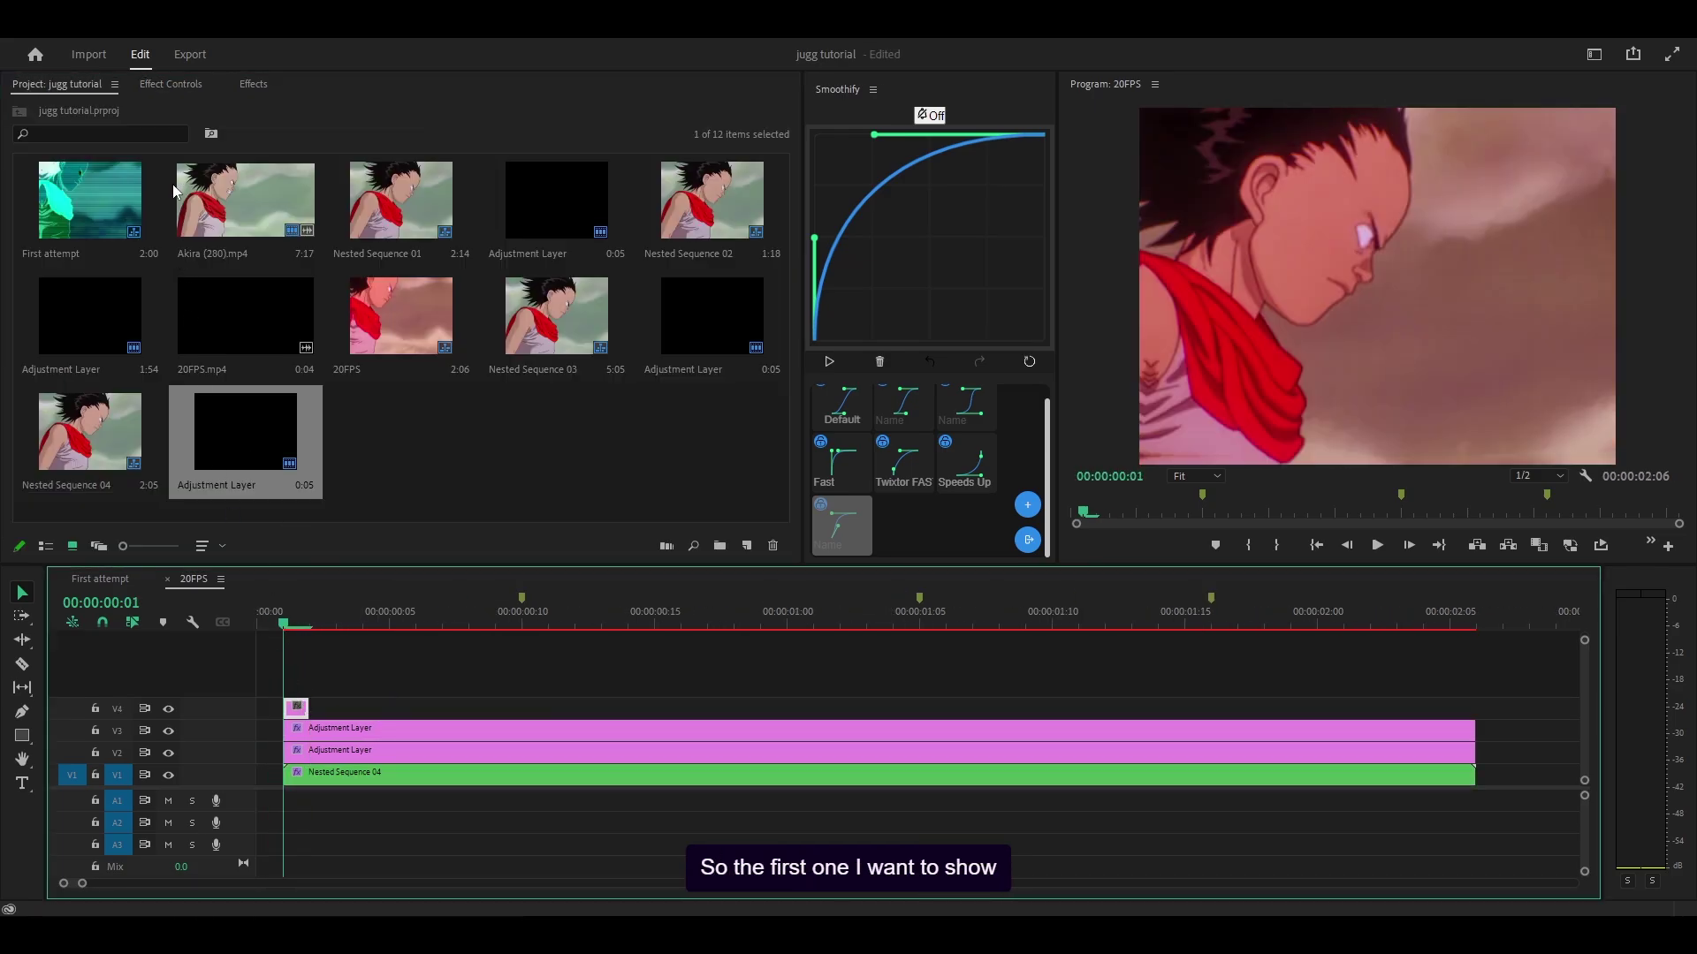
# - Find the Invert video effect in the Channel group and apply it to the one-frame adjustment layer on V4
pyautogui.click(154, 89)
pyautogui.click(252, 84)
pyautogui.click(136, 104)
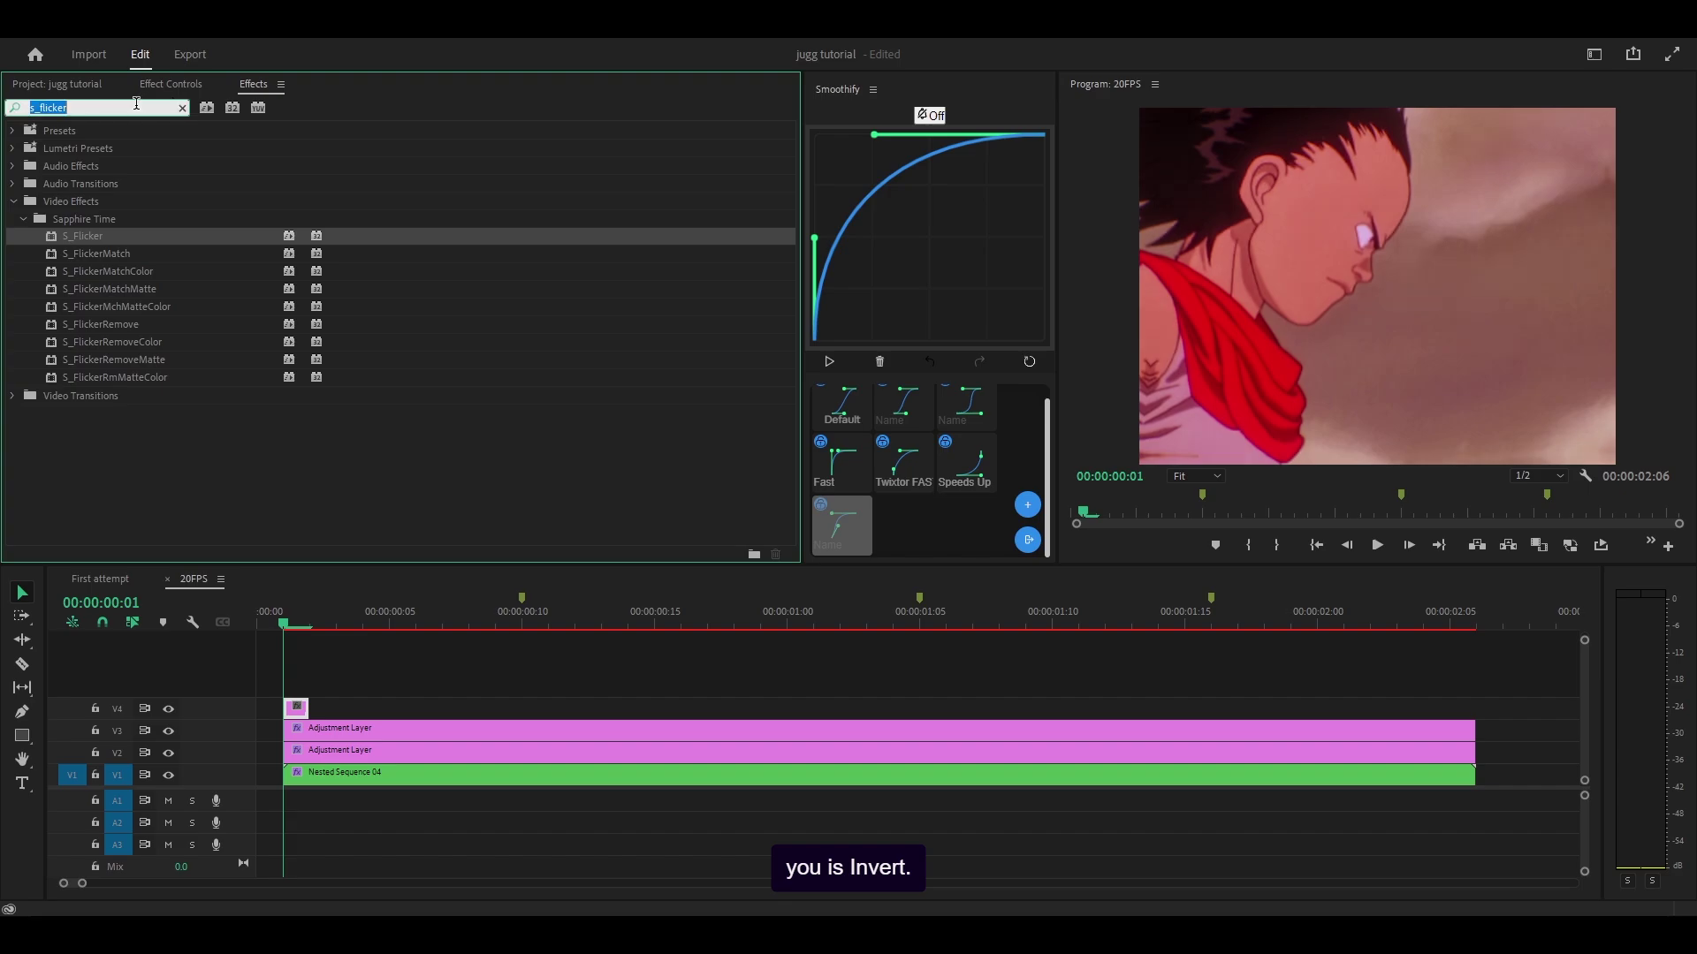
pyautogui.write('invert')
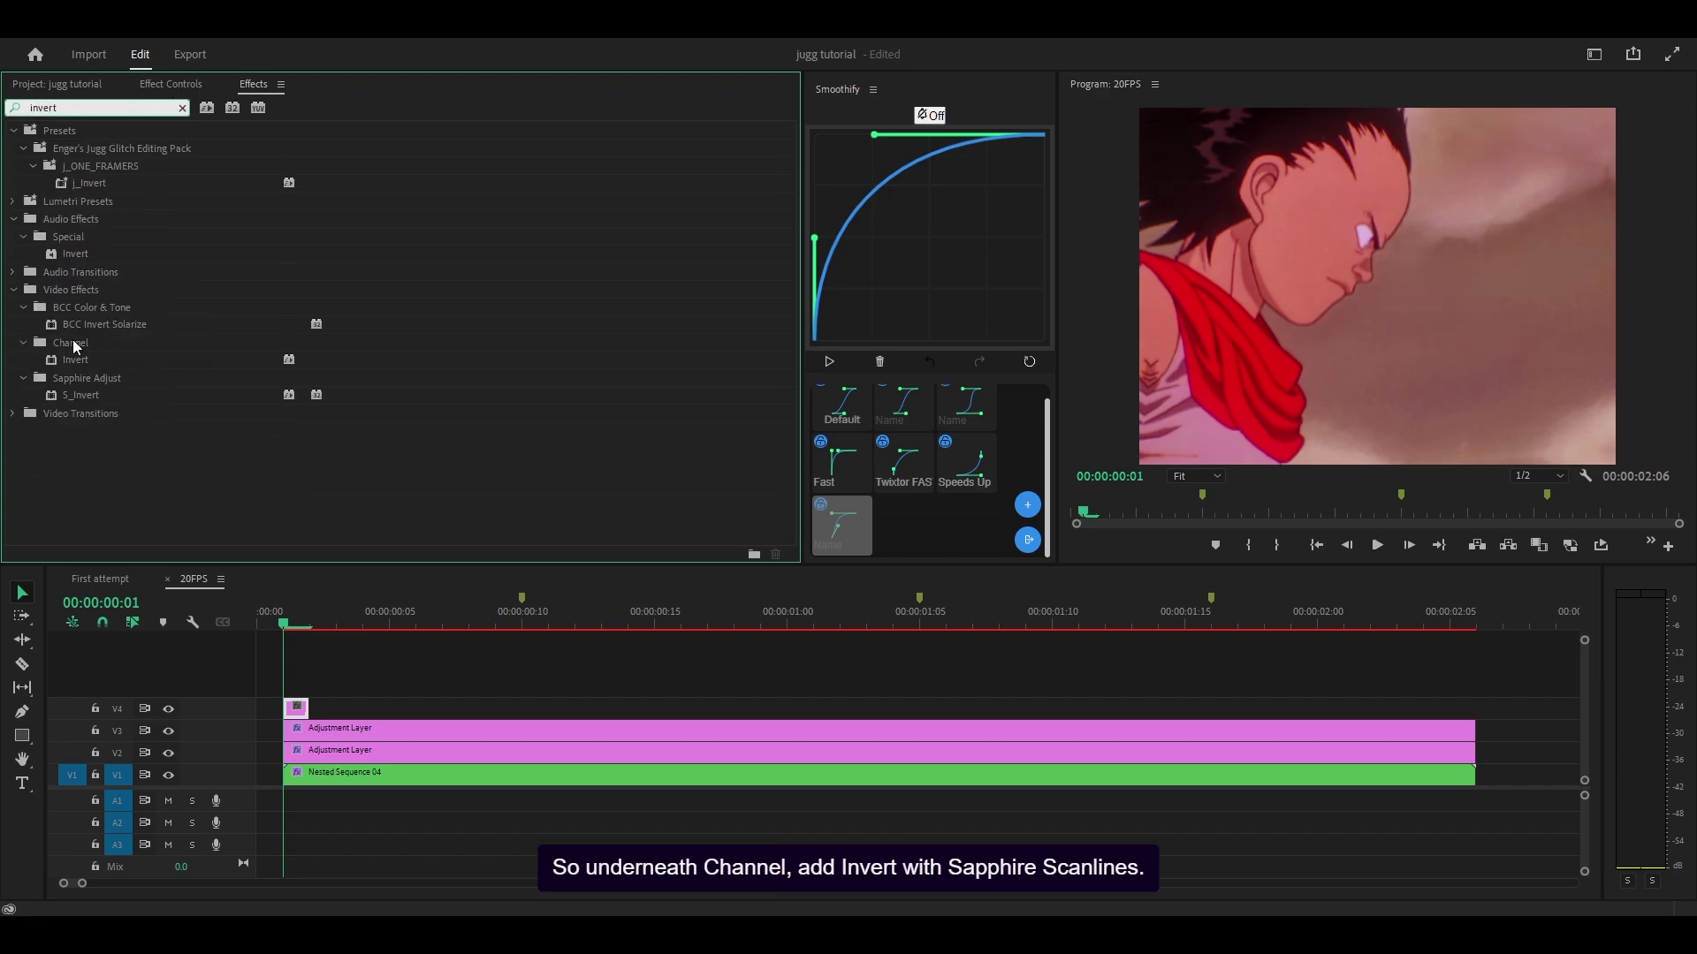
pyautogui.doubleClick(72, 358)
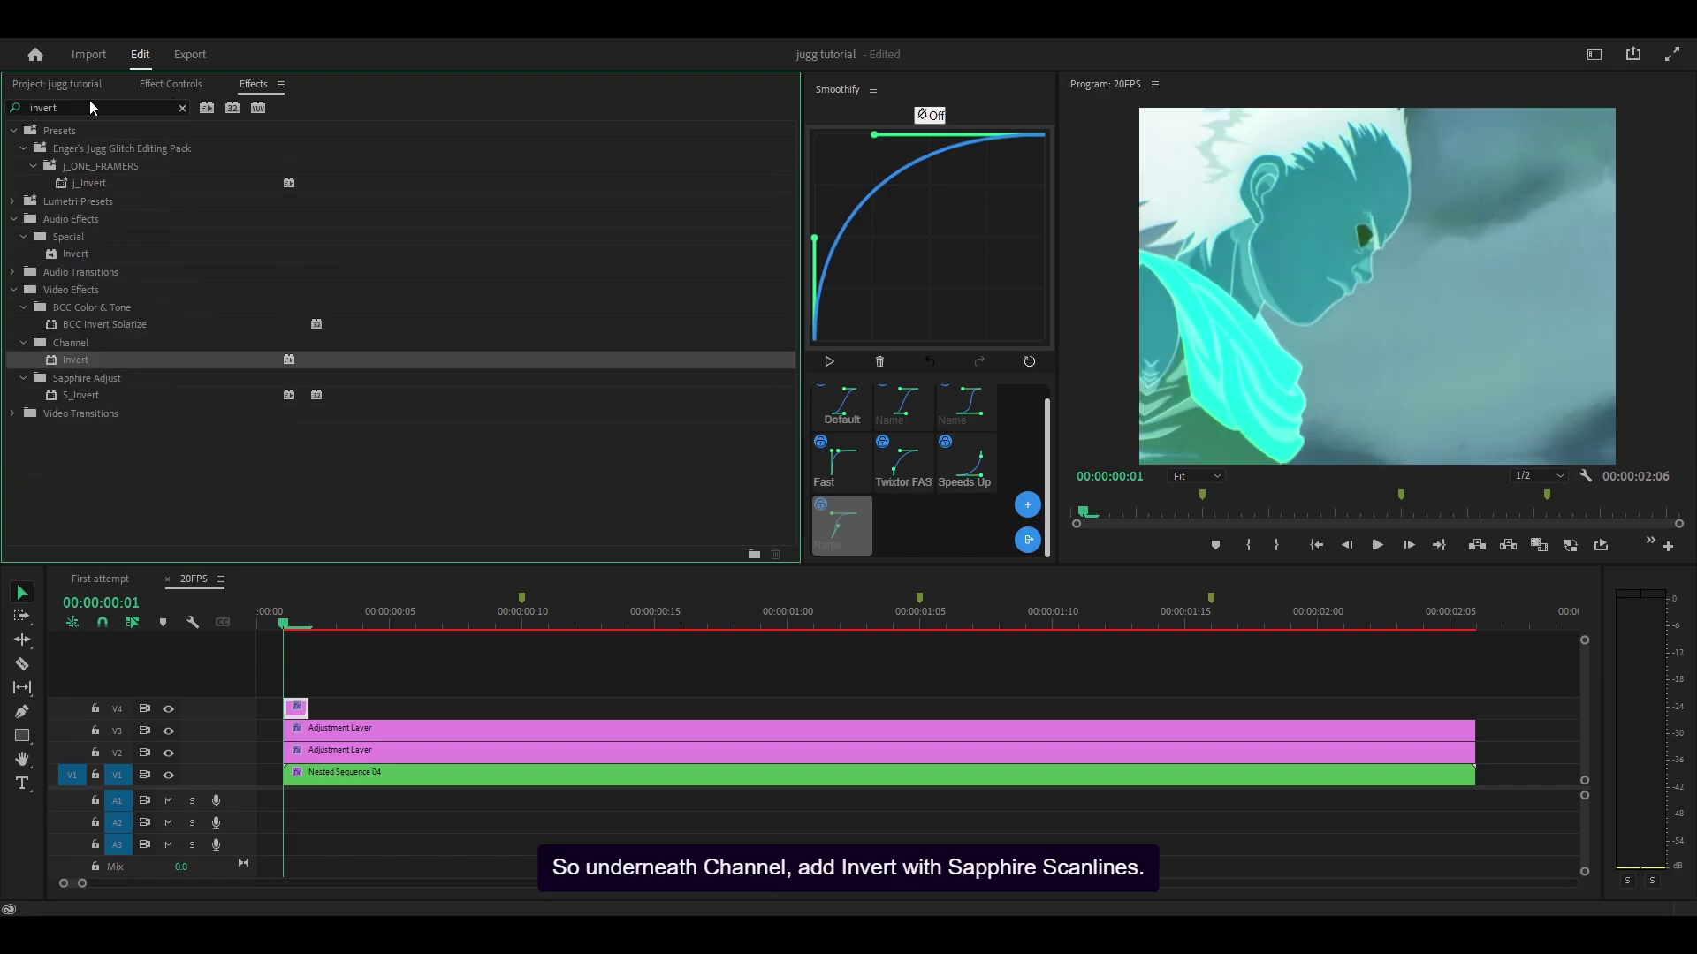
# - Find S_ScanLines under Sapphire Stylize and apply it to the same one-frame adjustment layer
pyautogui.click(67, 104)
pyautogui.write('s_scanl')
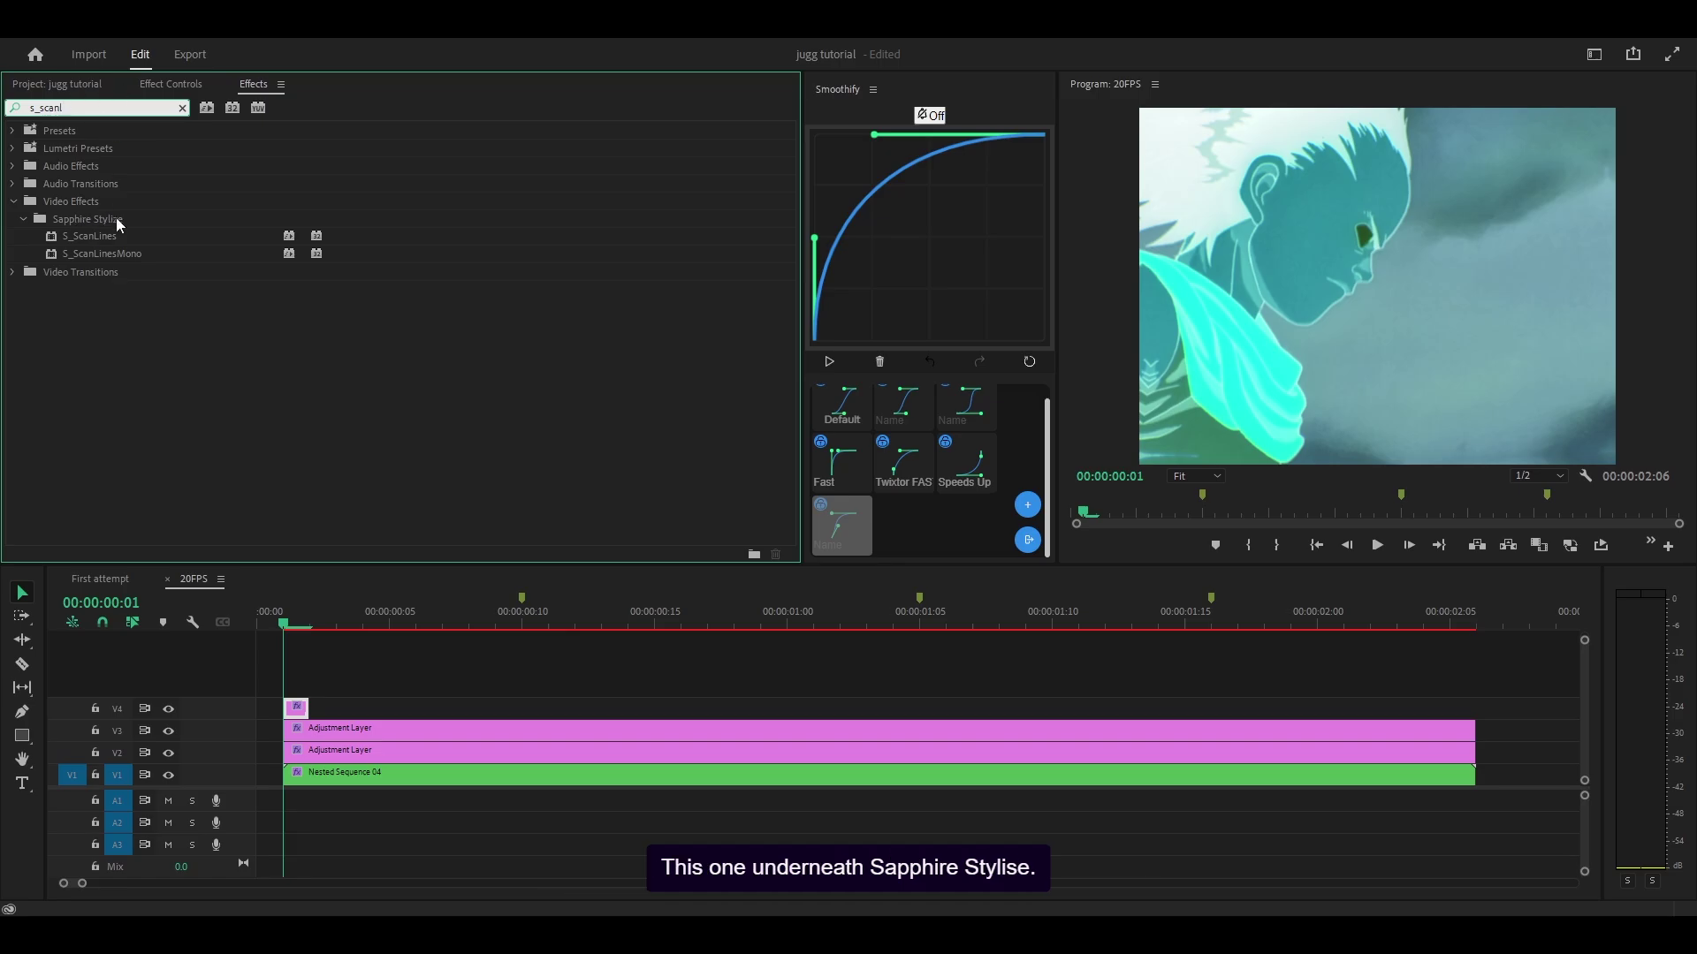
pyautogui.doubleClick(101, 235)
# - Set S_ScanLines' Lines Frequency to 100 and Lines Sharpness to 2.5
pyautogui.click(166, 86)
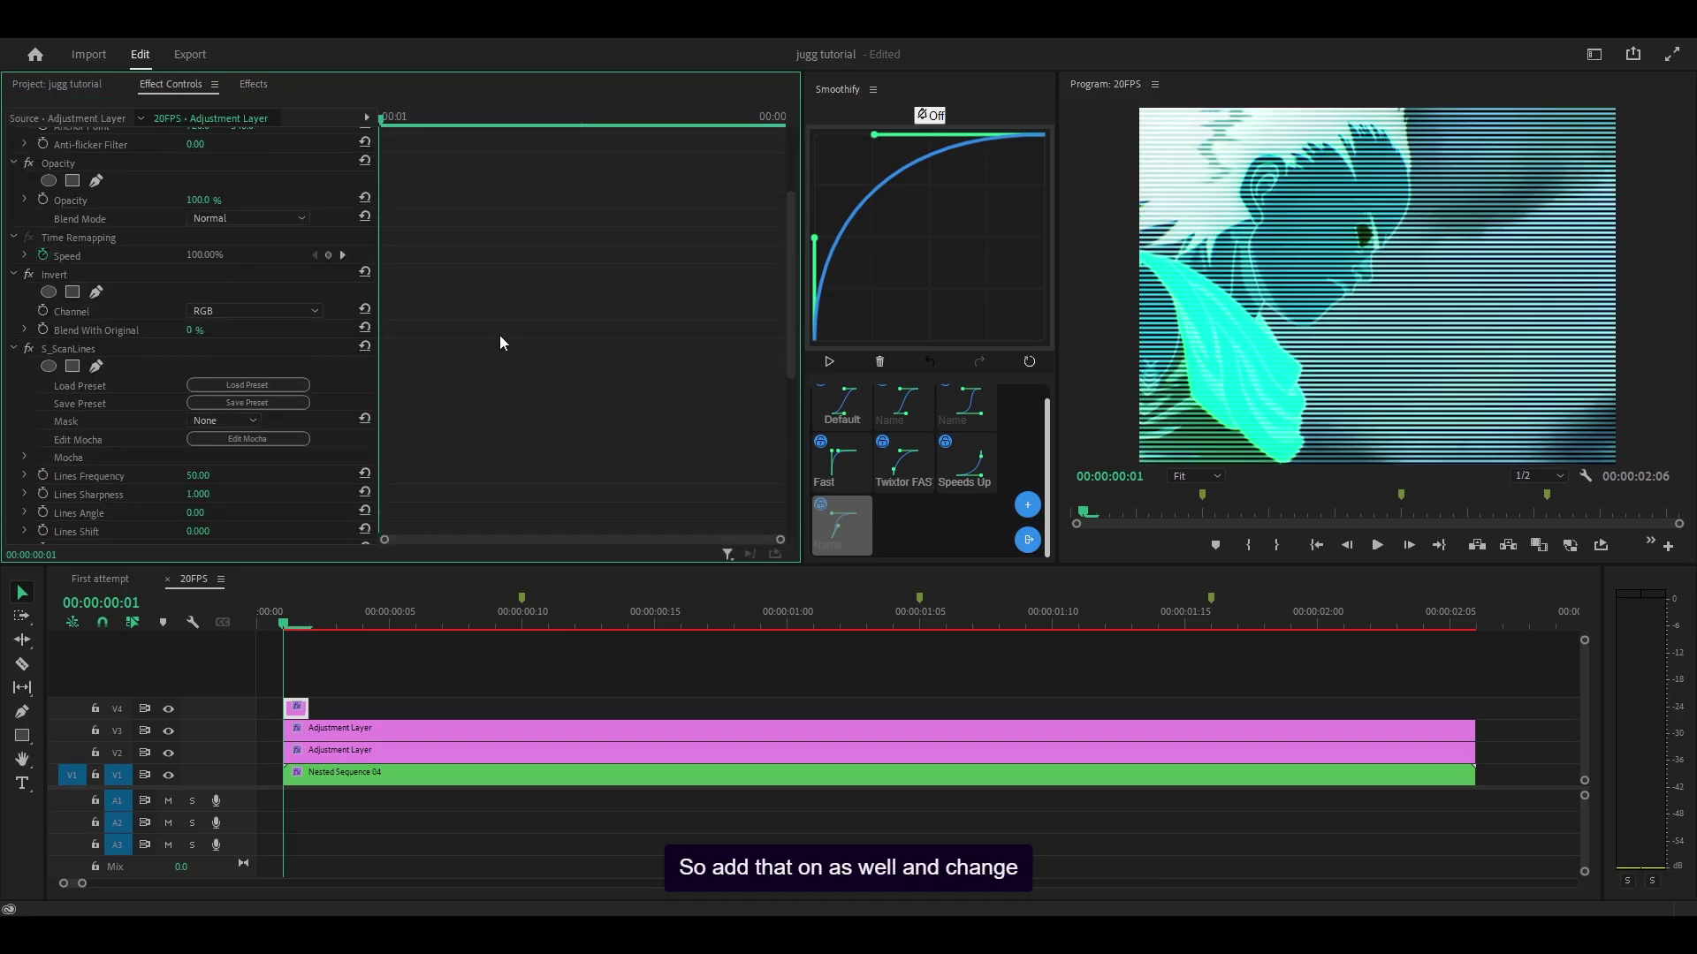
pyautogui.scroll(-2, 318, 397)
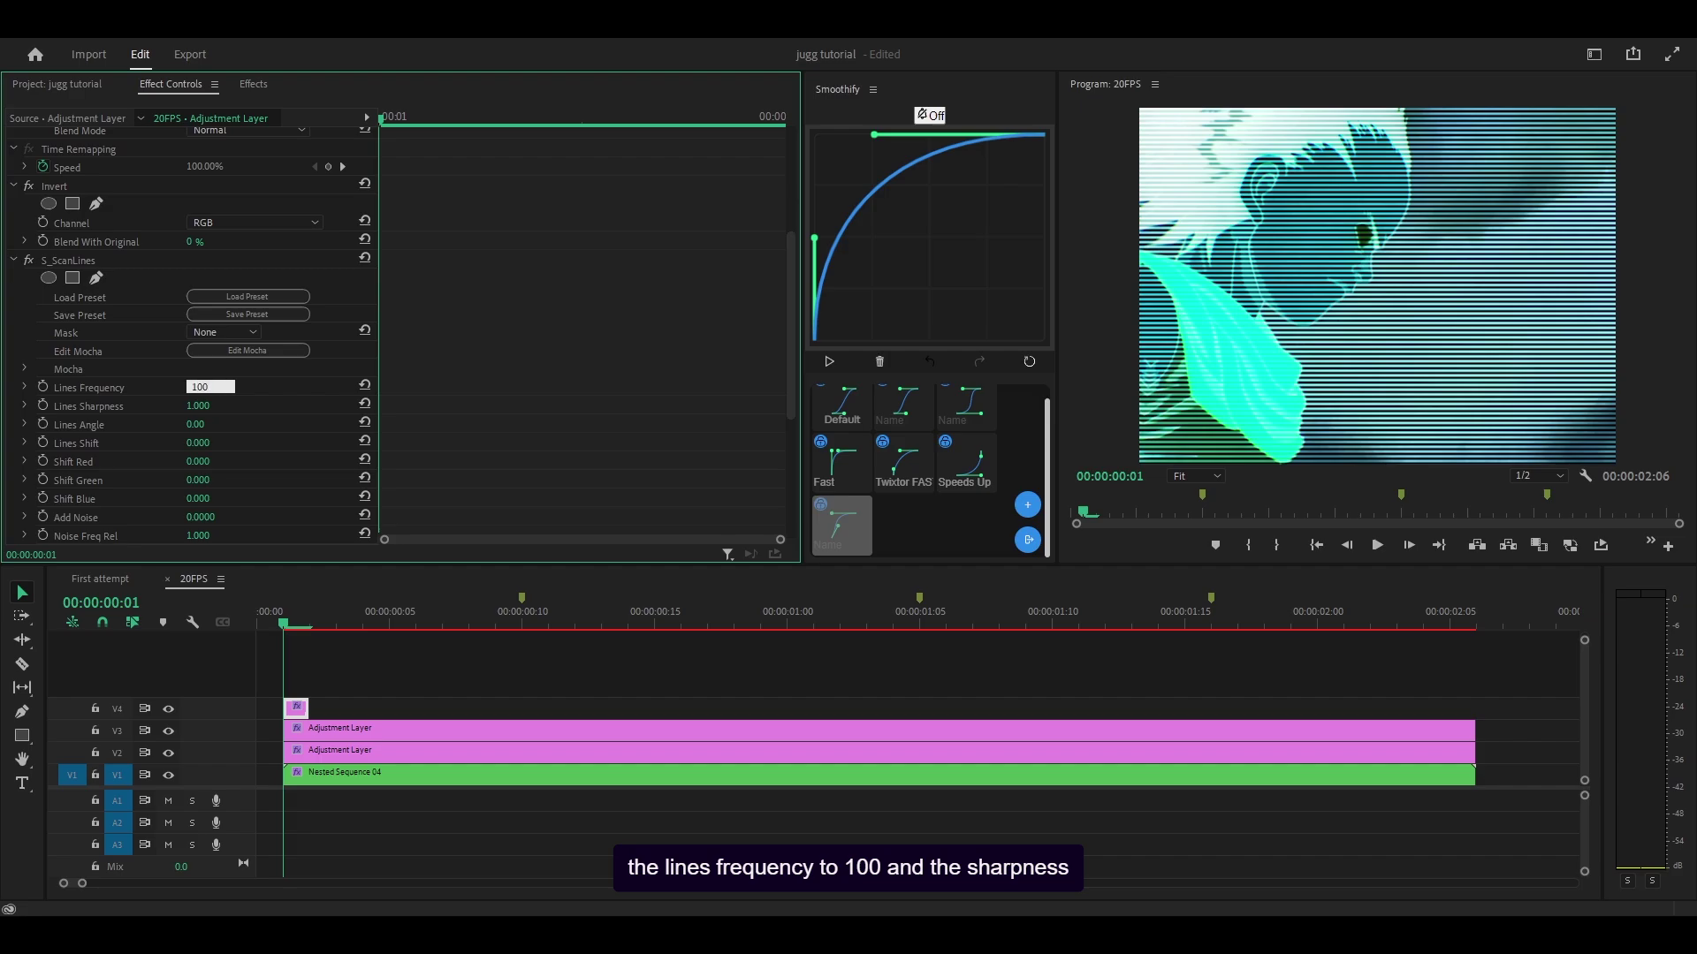
pyautogui.press('Tab')
pyautogui.write('2')
pyautogui.click(486, 362)
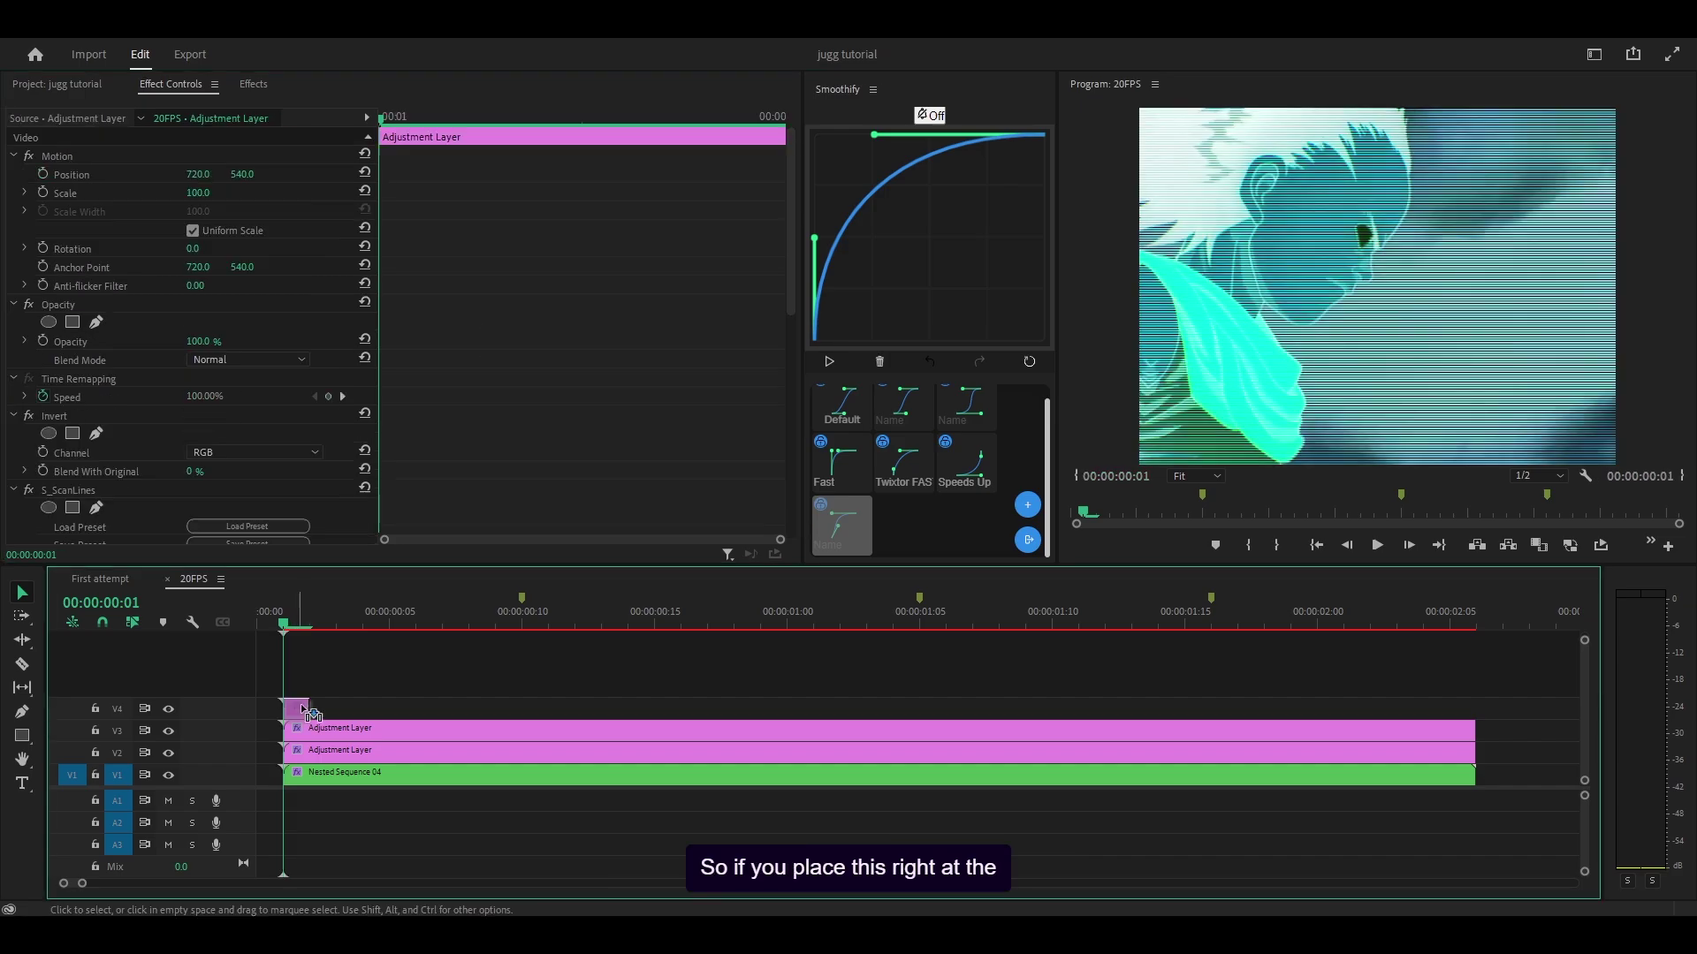
# - Play the sequence from the beginning to review the inverted scan-line glitch
pyautogui.moveTo(297, 710)
pyautogui.mouseDown()
pyautogui.moveTo(311, 710)
pyautogui.moveTo(297, 710)
pyautogui.mouseUp()
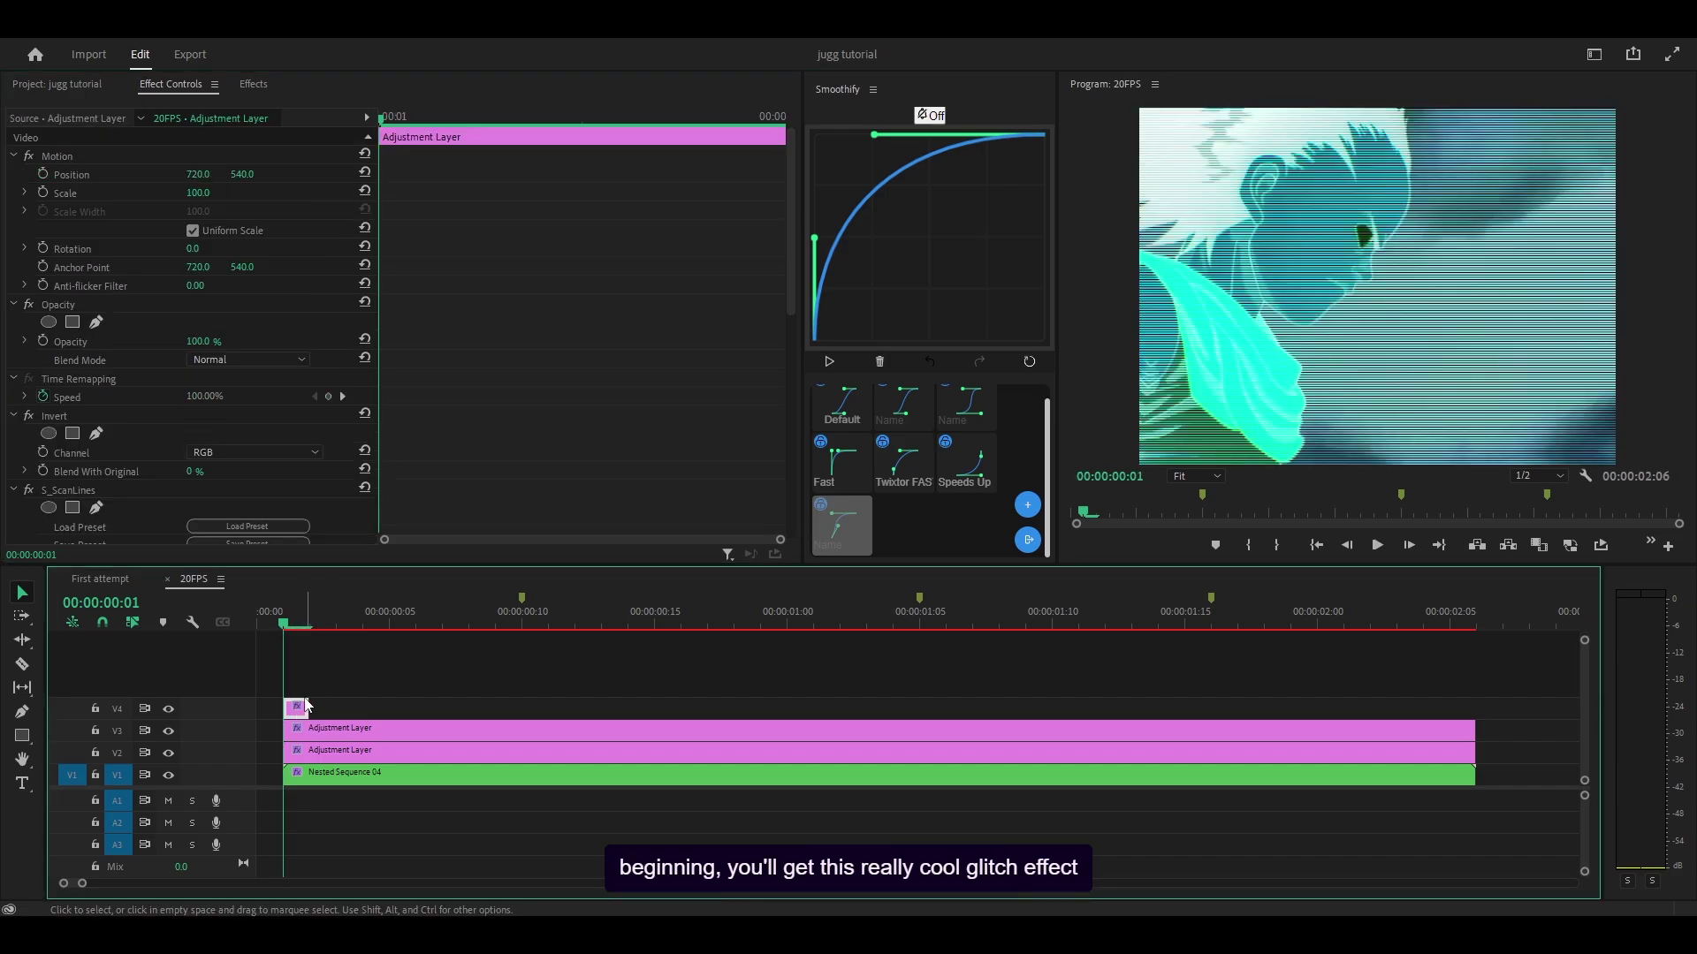
pyautogui.press('space')
pyautogui.click(299, 665)
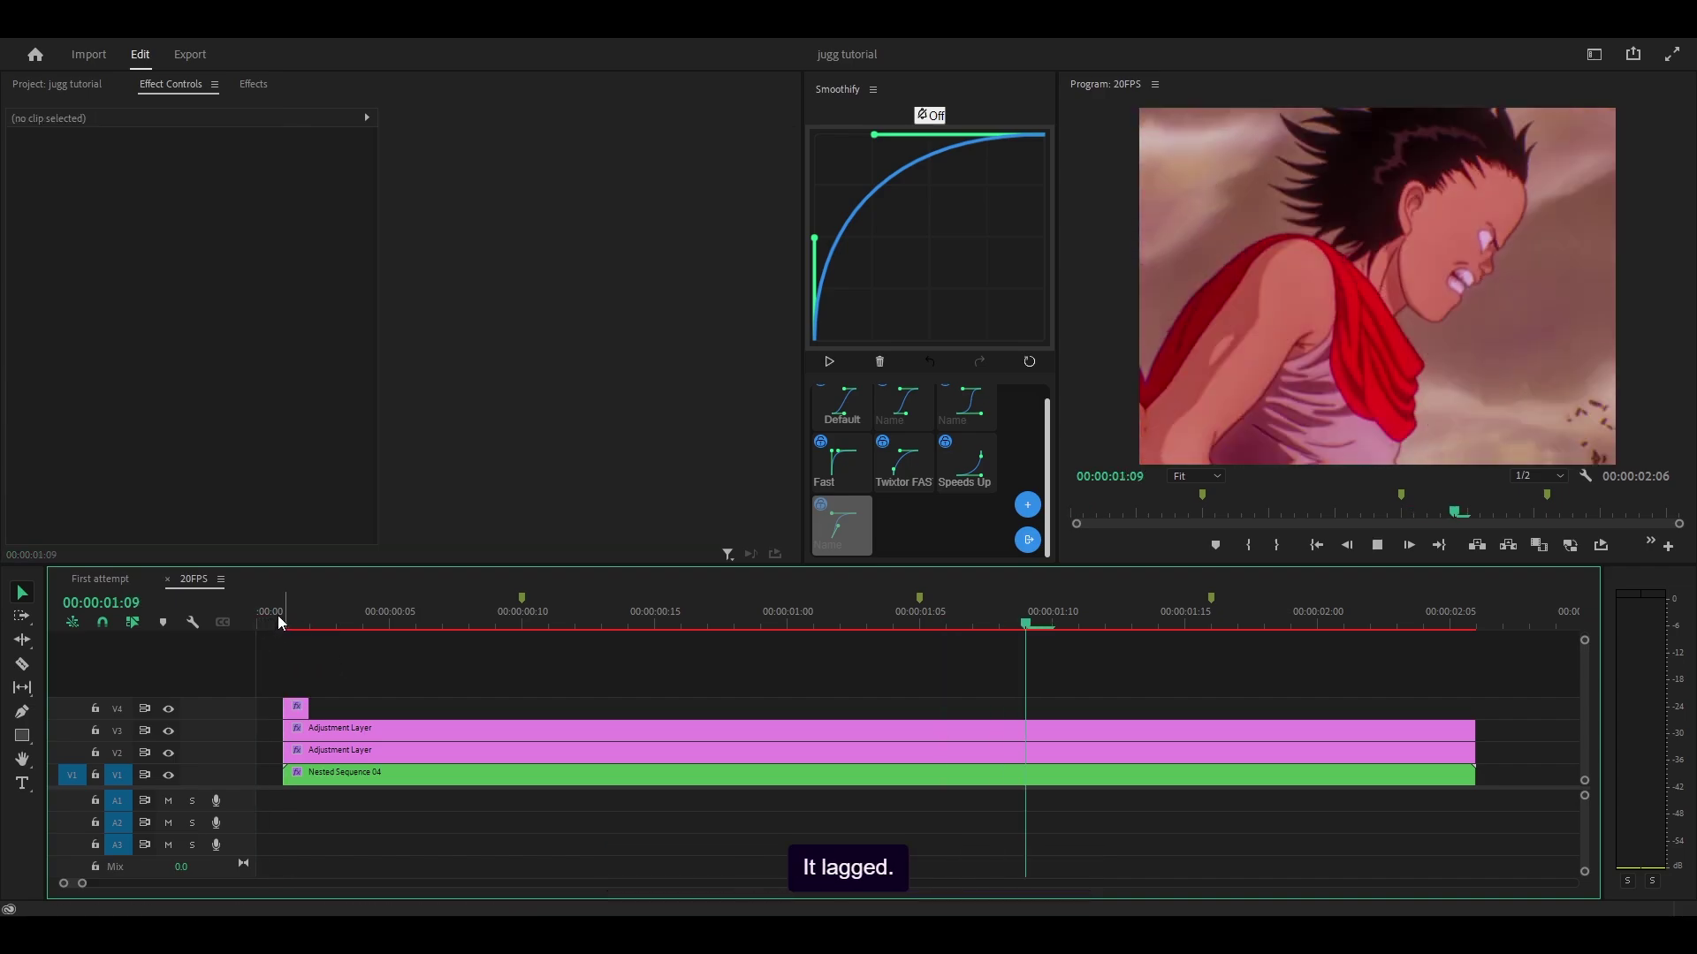
pyautogui.click(264, 624)
pyautogui.press('space')
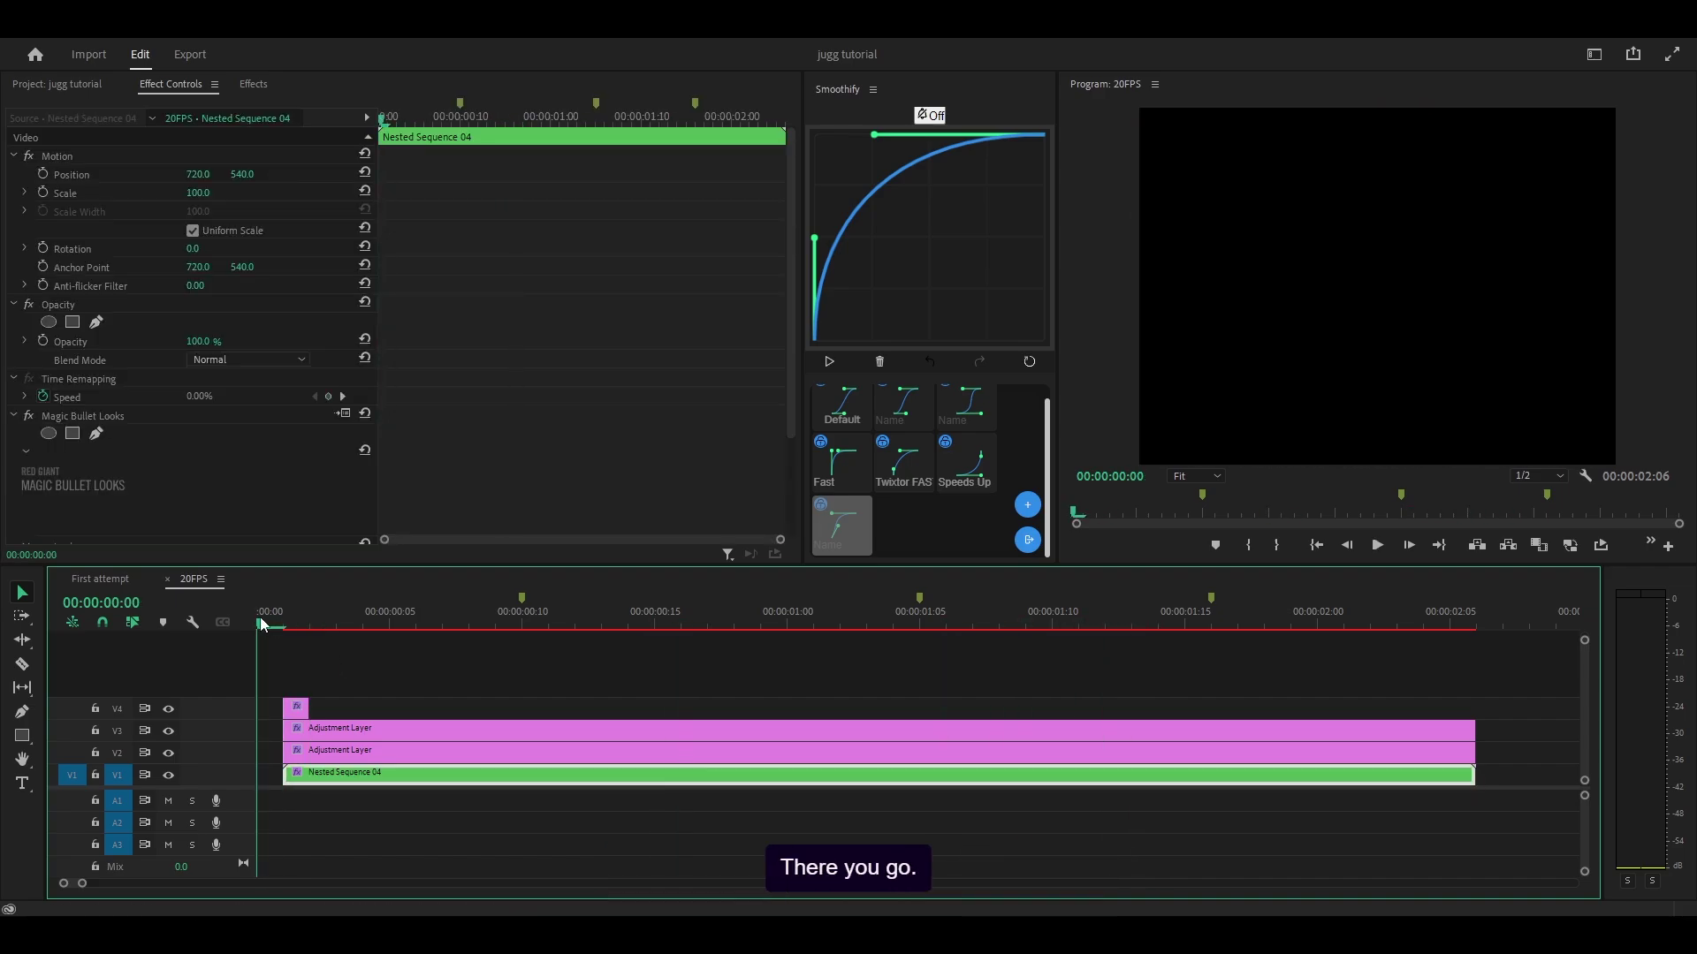
pyautogui.click(263, 617)
# - Duplicate the one-frame adjustment layer on V4, leaving a one-frame gap between the two
pyautogui.click(317, 661)
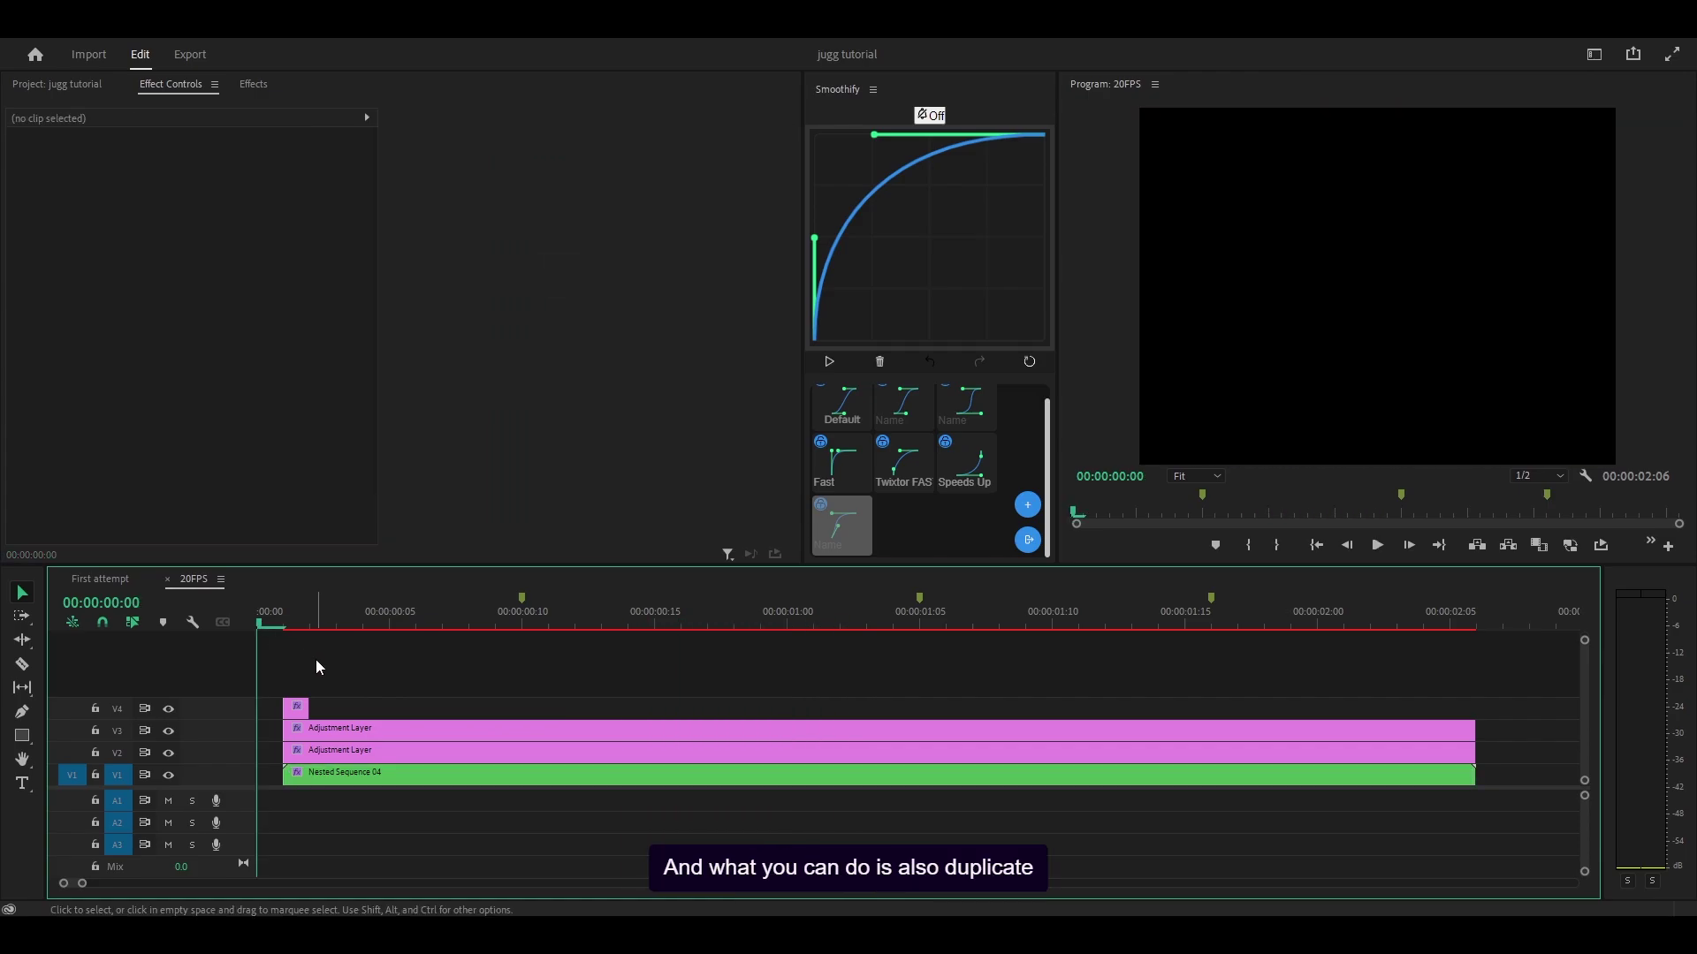
pyautogui.moveTo(299, 715); pyautogui.dragTo(352, 712)
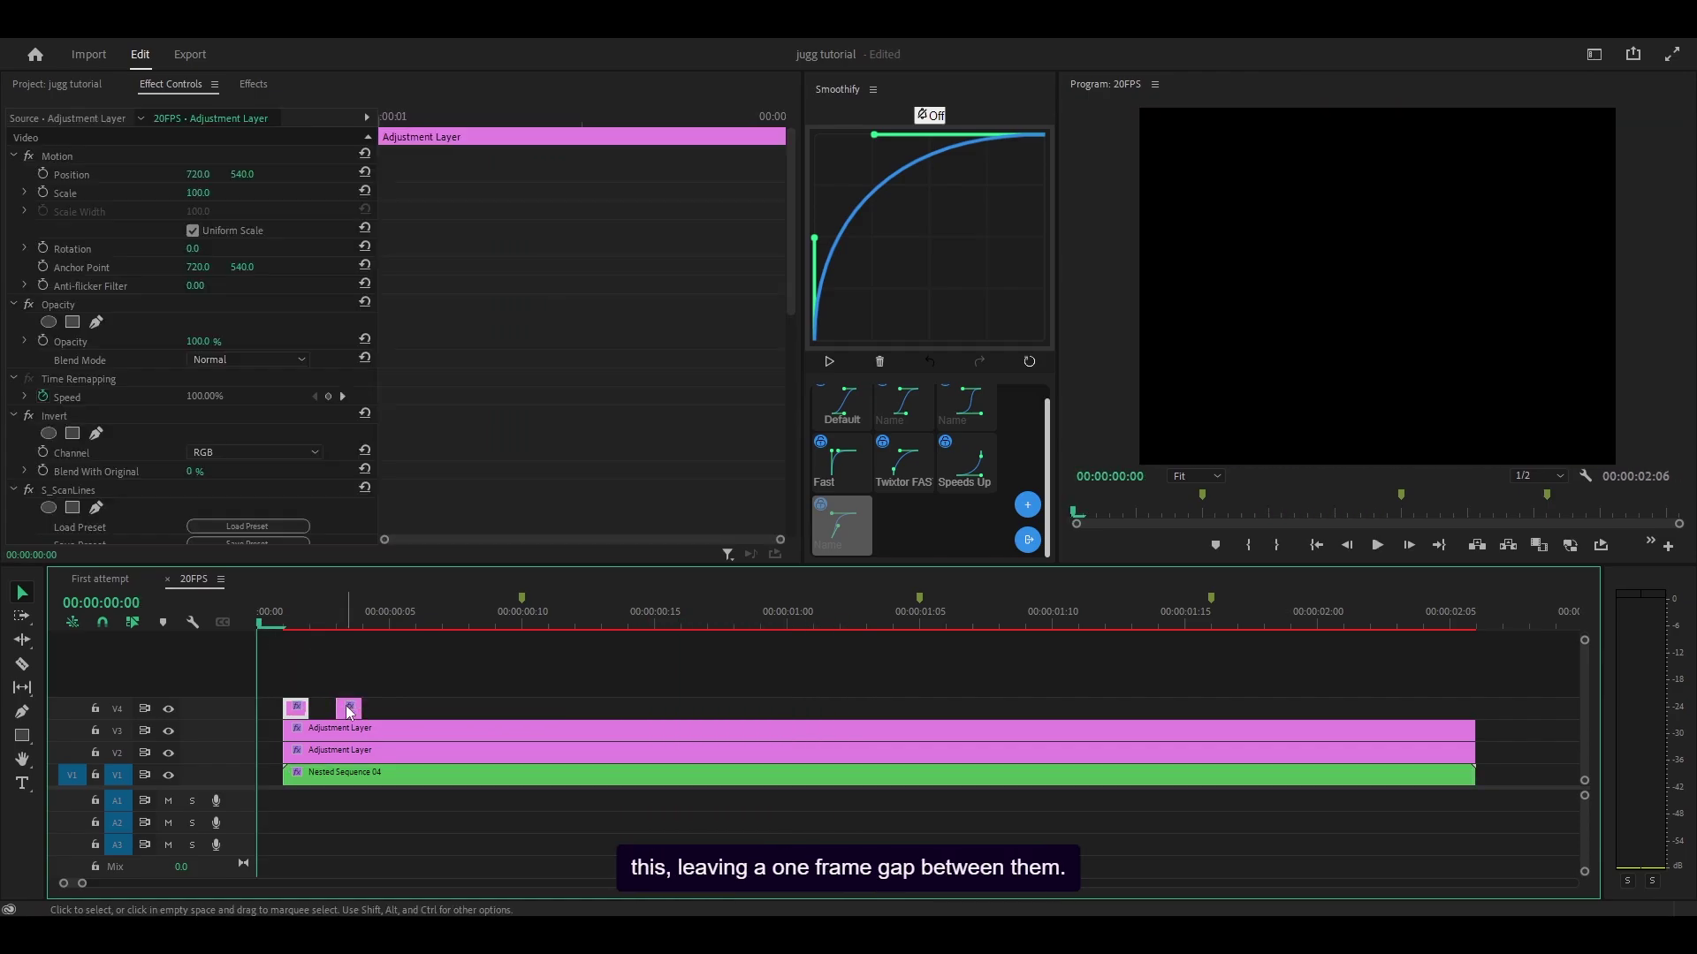
pyautogui.press('Right')
pyautogui.press('Right')
pyautogui.click(343, 638)
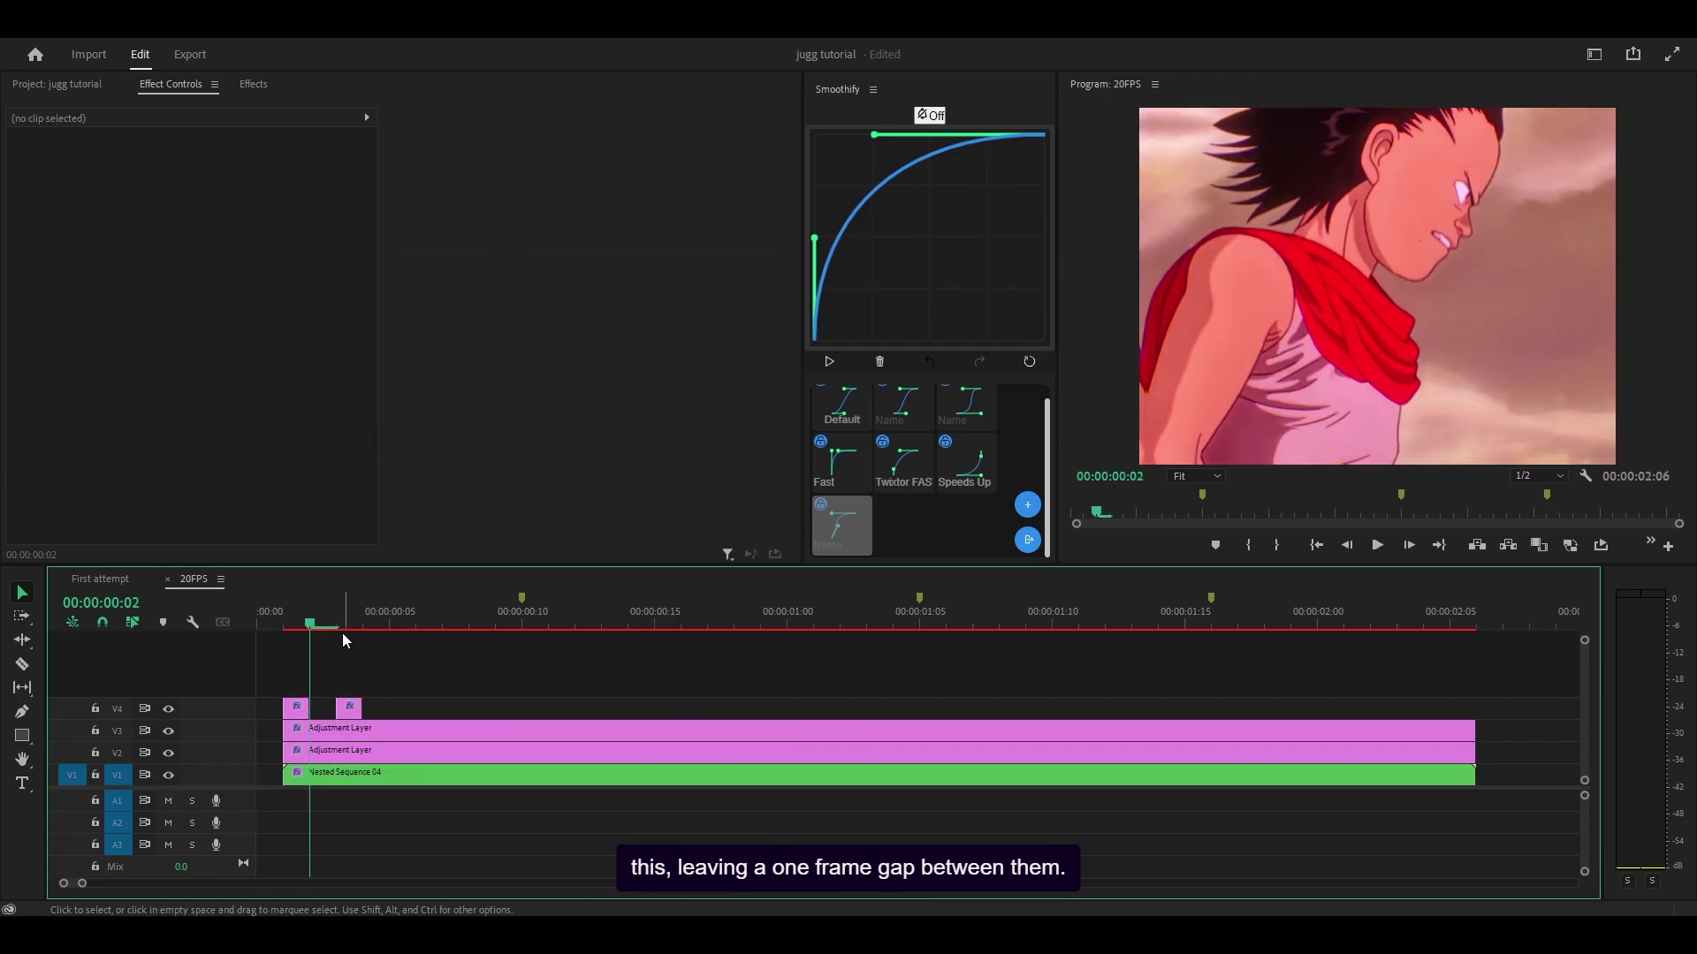
# - Set the Invert effect's Channel to Green on the second one-frame adjustment layer on V4
pyautogui.click(343, 623)
pyautogui.moveTo(375, 678); pyautogui.dragTo(361, 691)
pyautogui.click(350, 707)
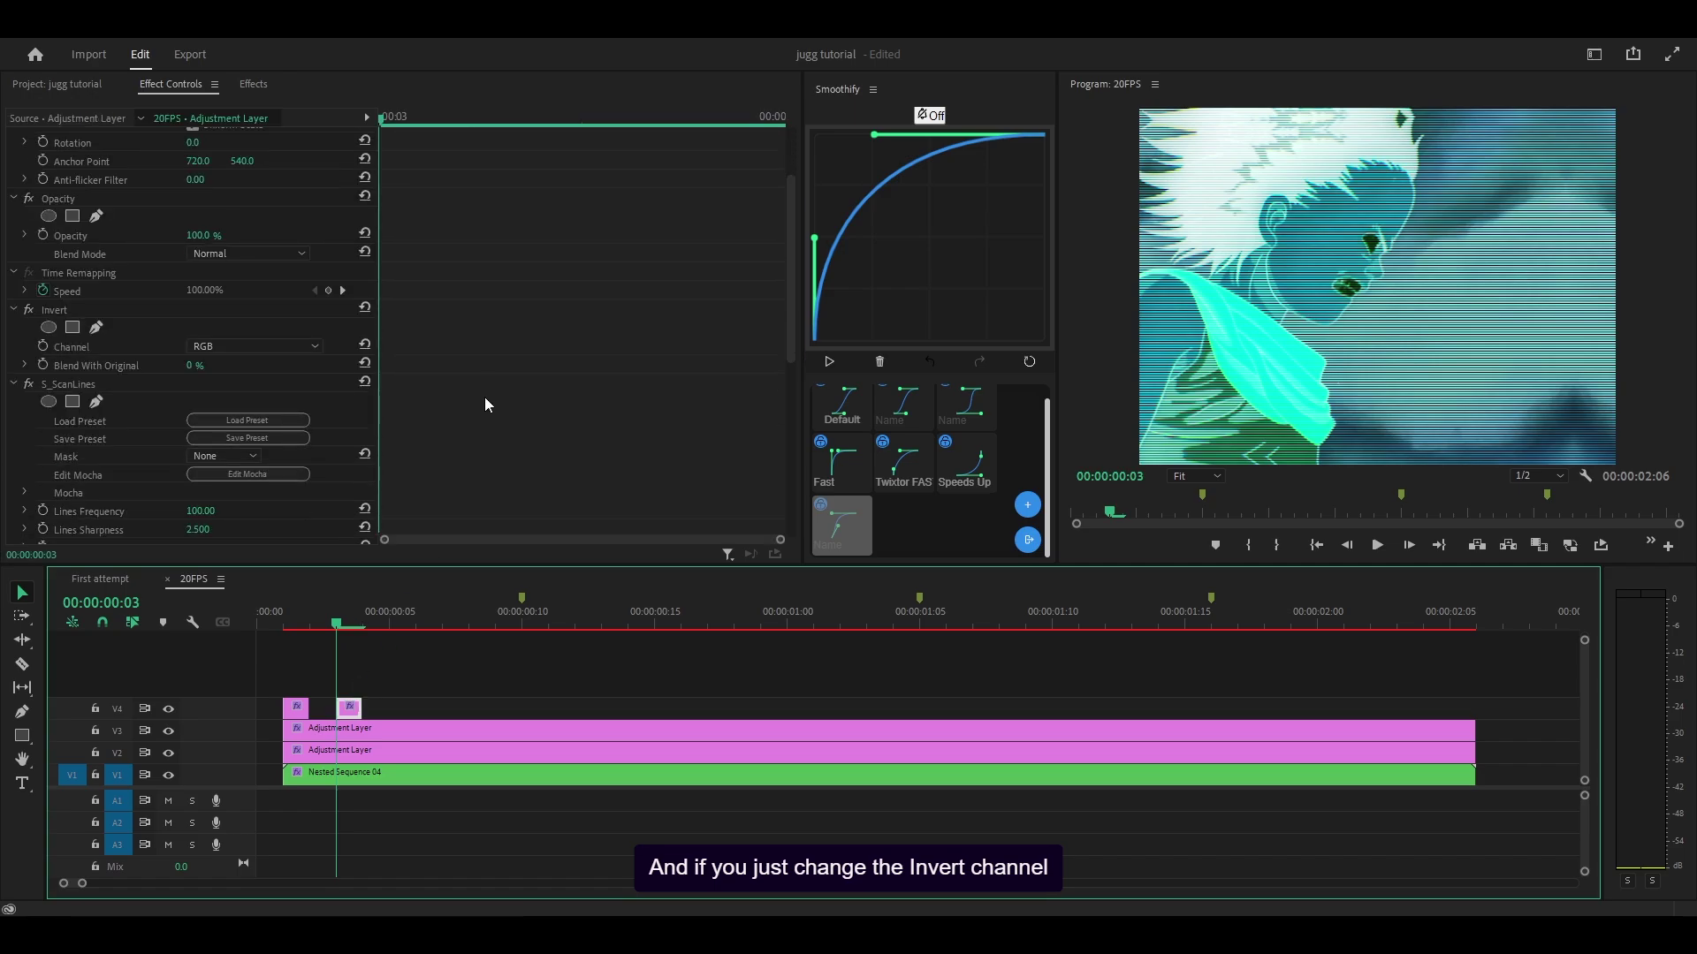
pyautogui.click(241, 345)
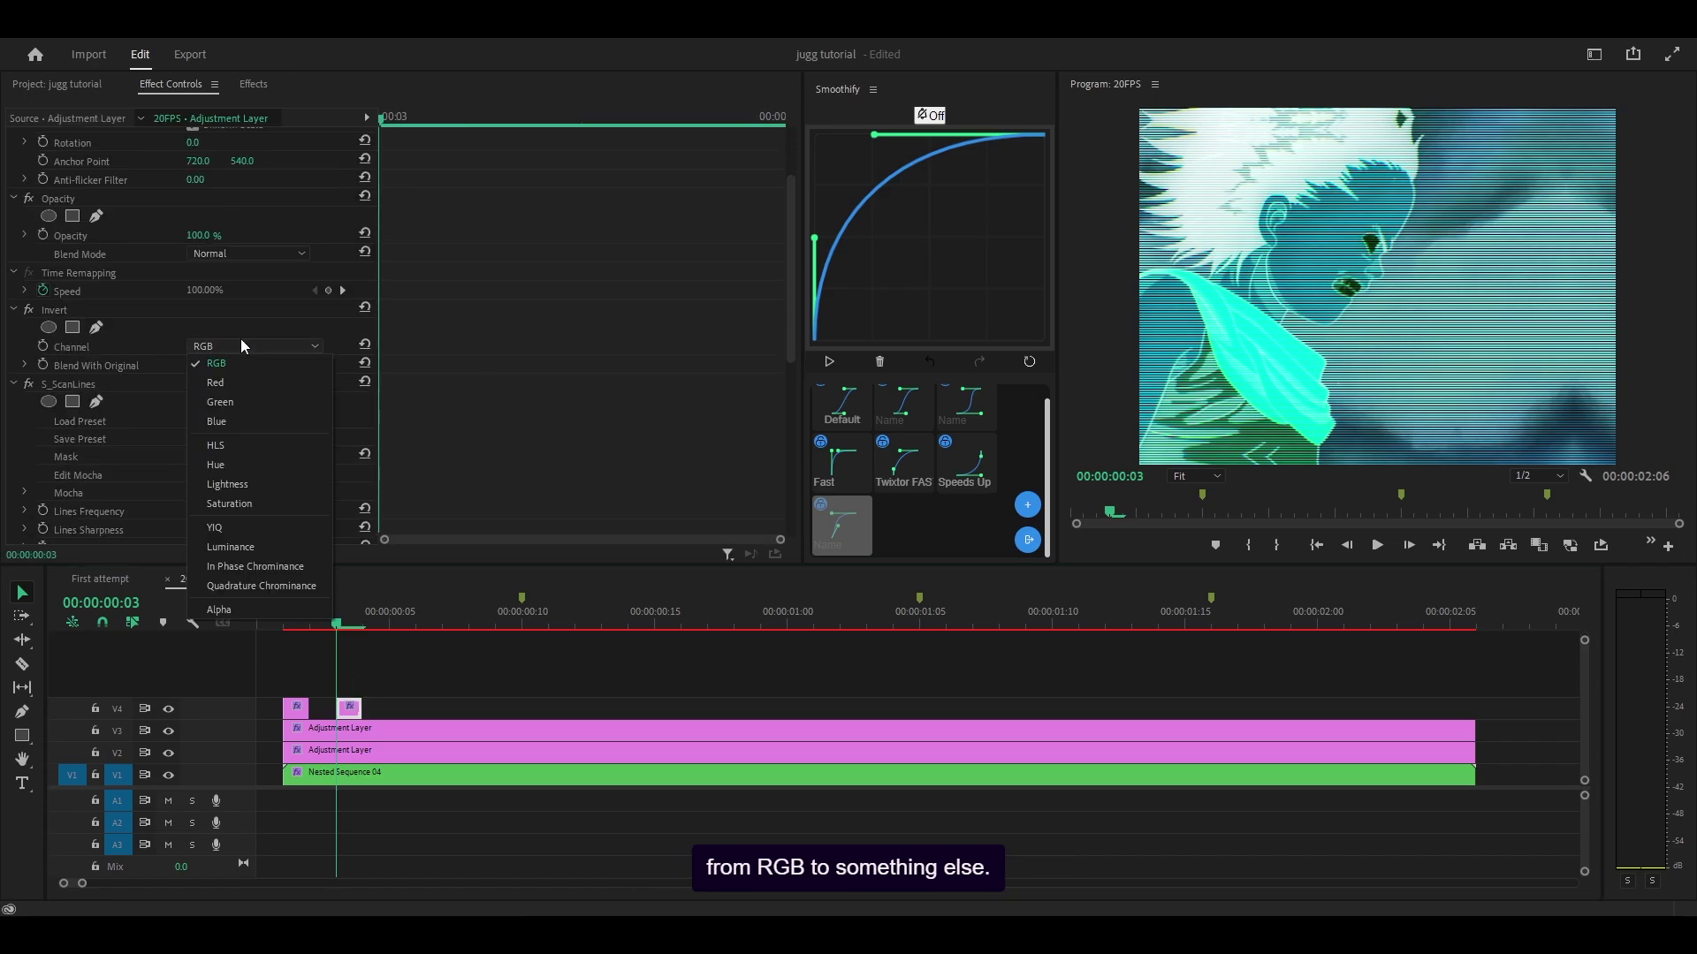
pyautogui.click(216, 382)
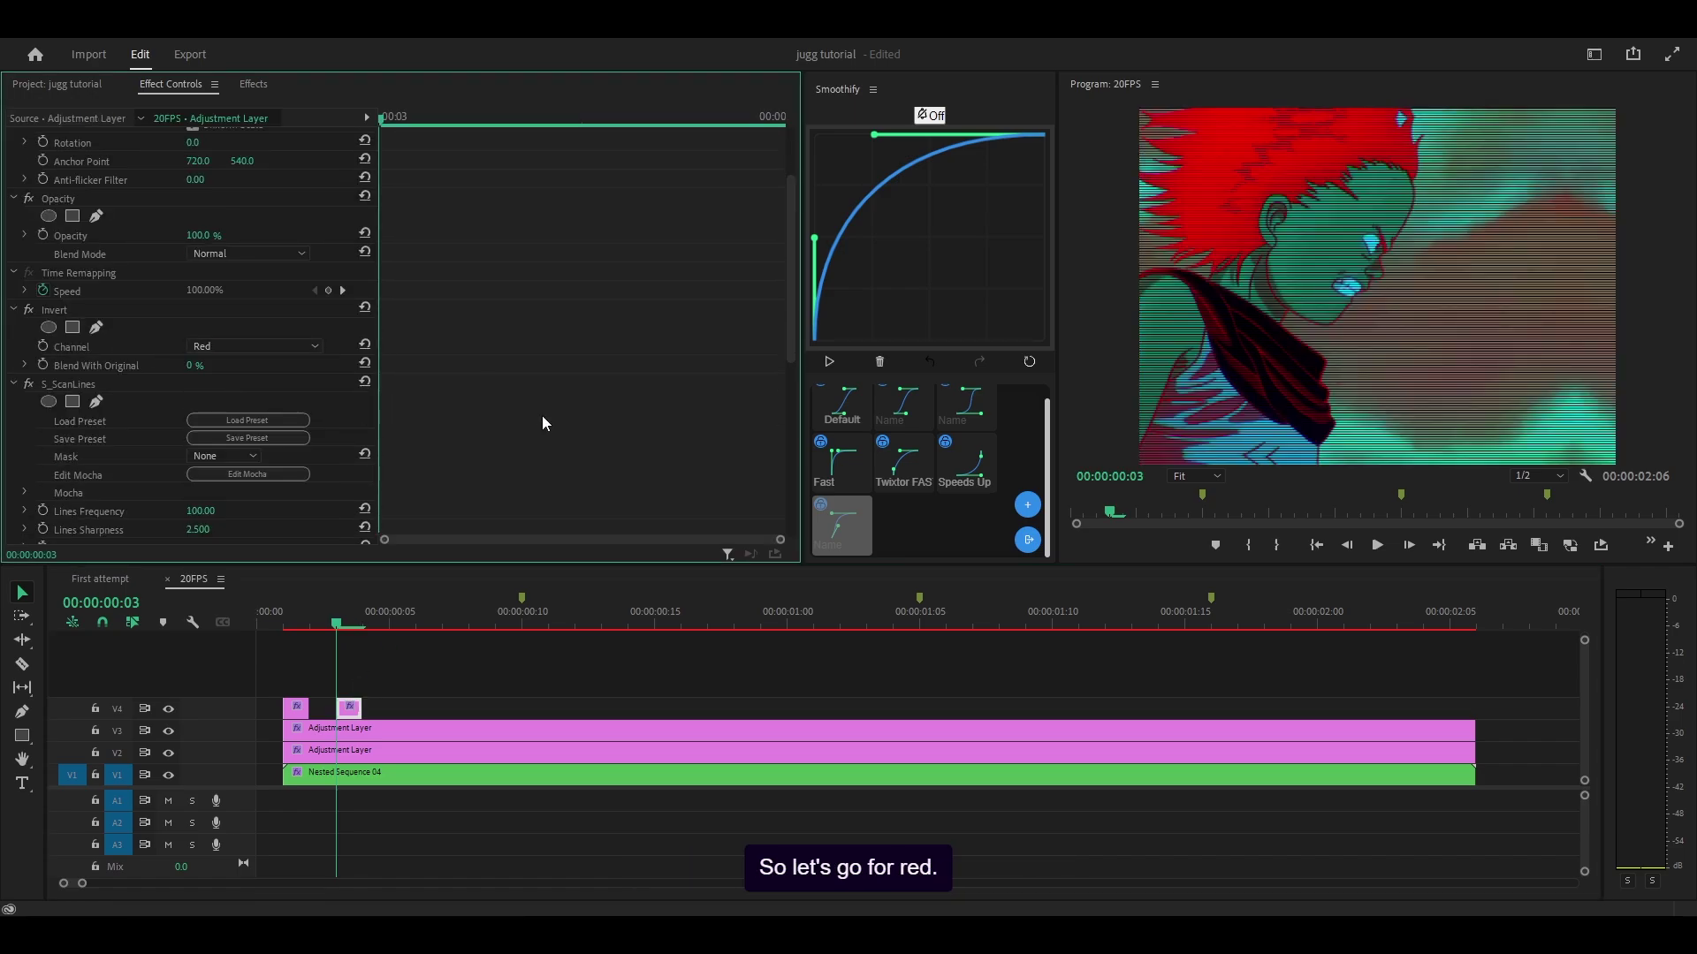
pyautogui.click(206, 344)
pyautogui.click(233, 405)
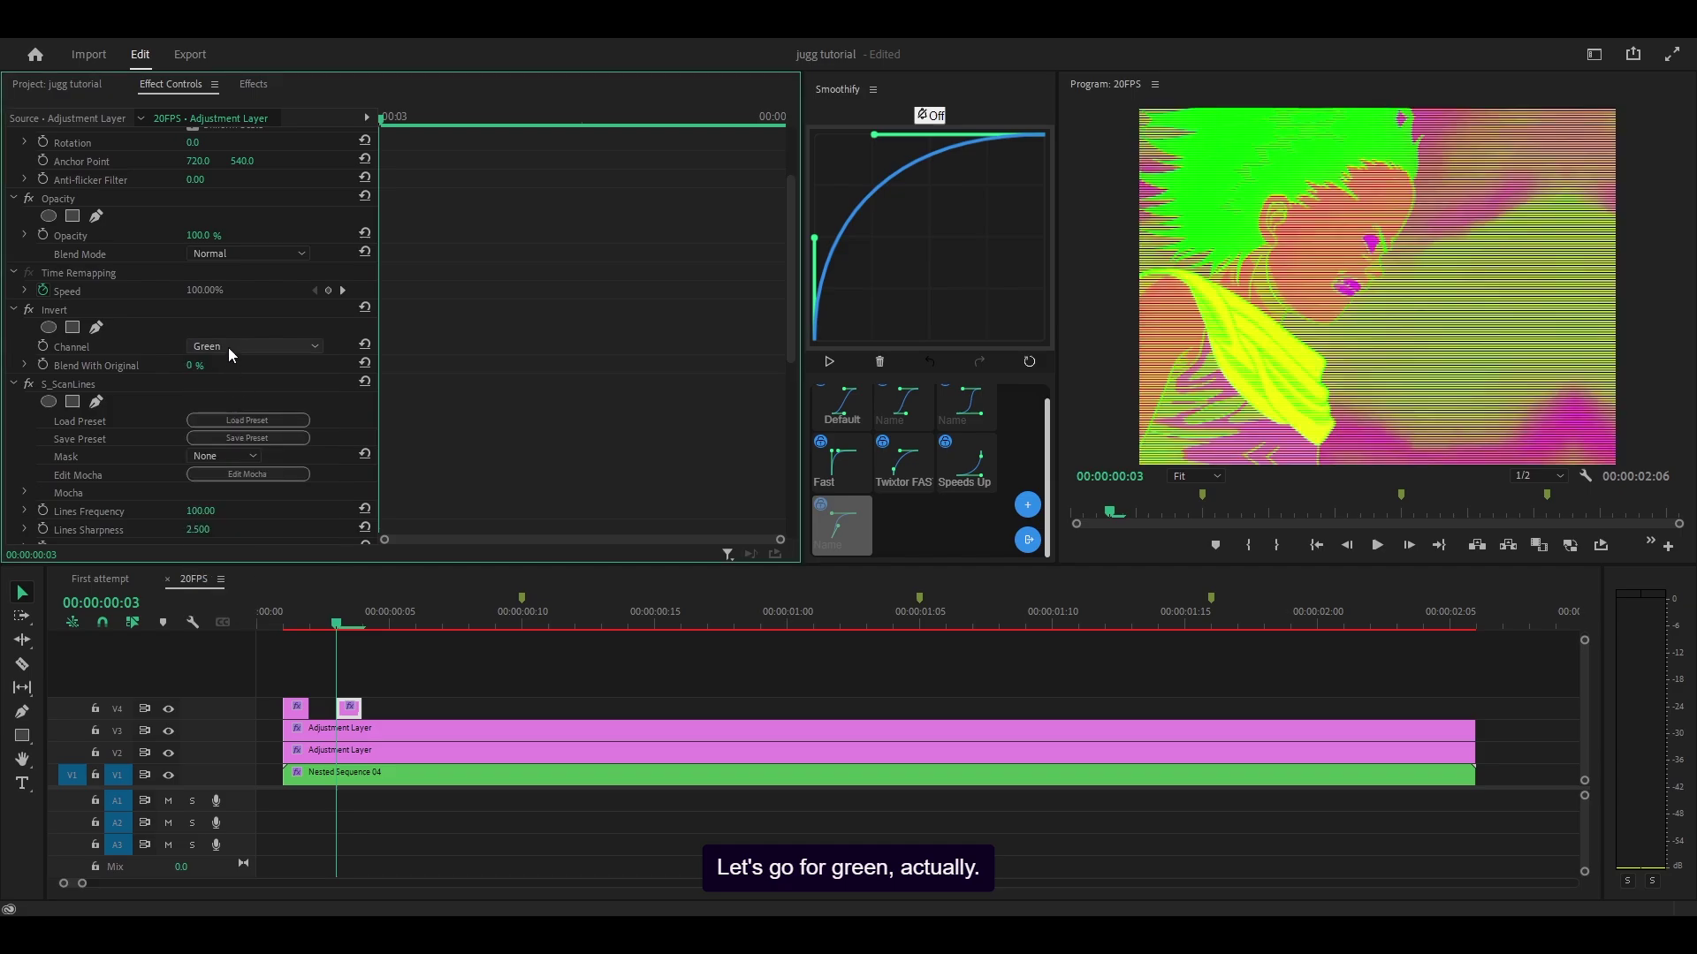
# - Play the sequence from the beginning to review the double inverted glitch
pyautogui.click(269, 625)
pyautogui.press('space')
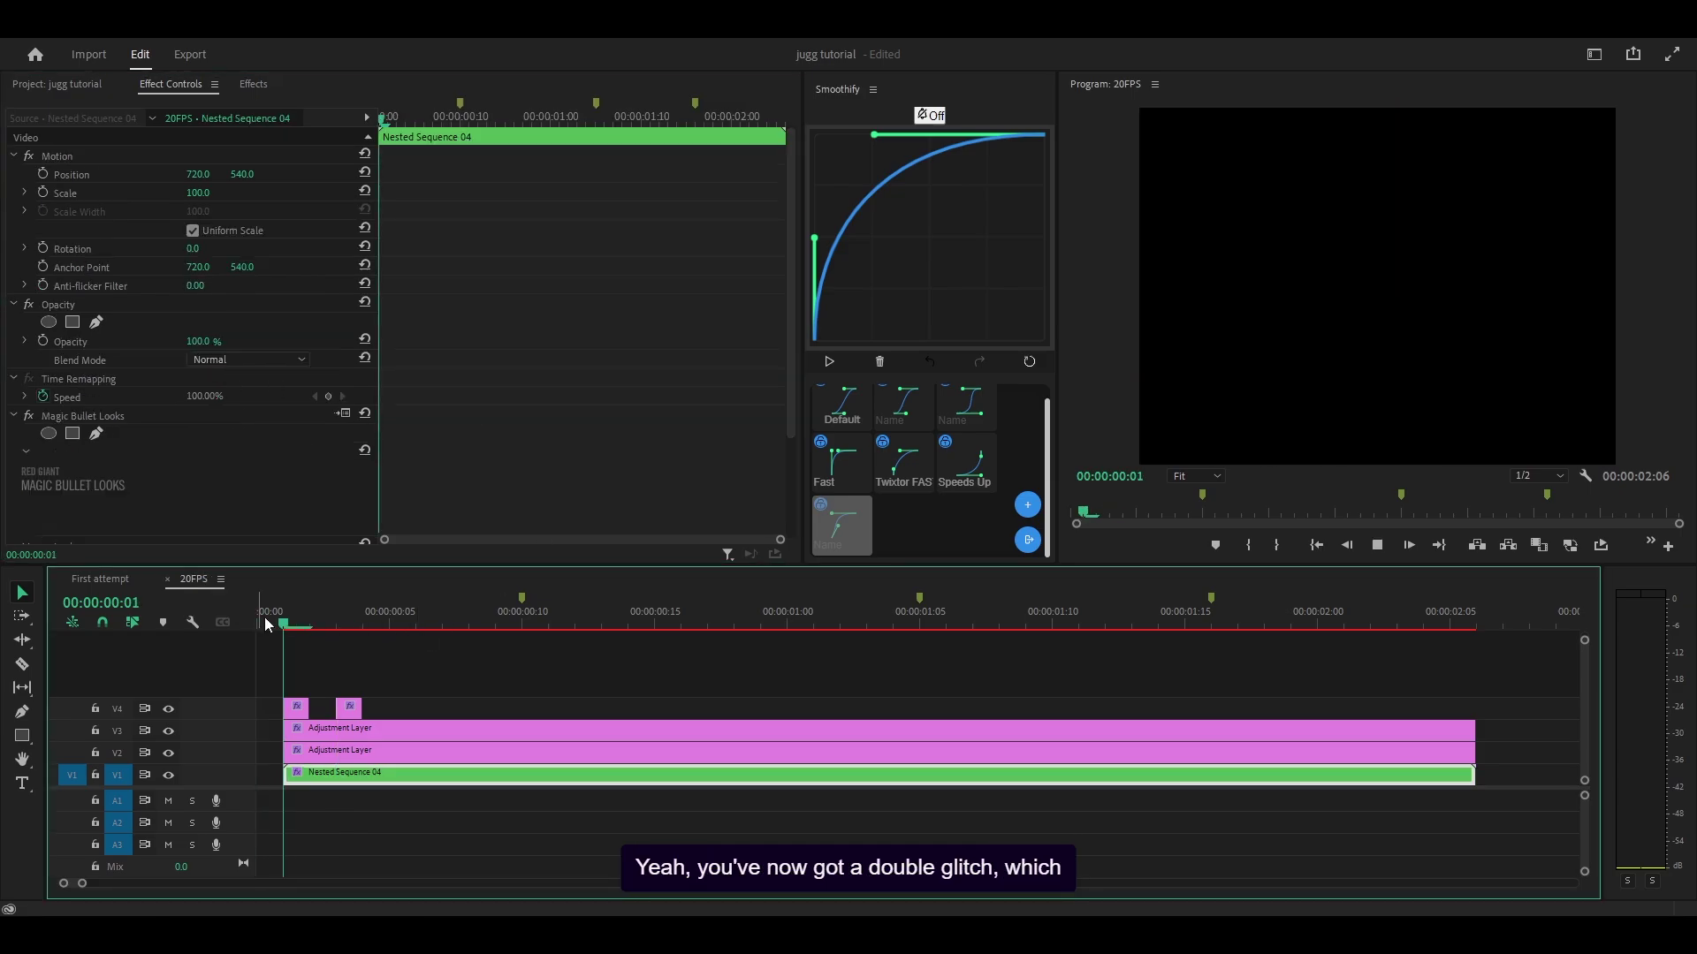
pyautogui.moveTo(281, 623); pyautogui.dragTo(267, 624)
pyautogui.press('space')
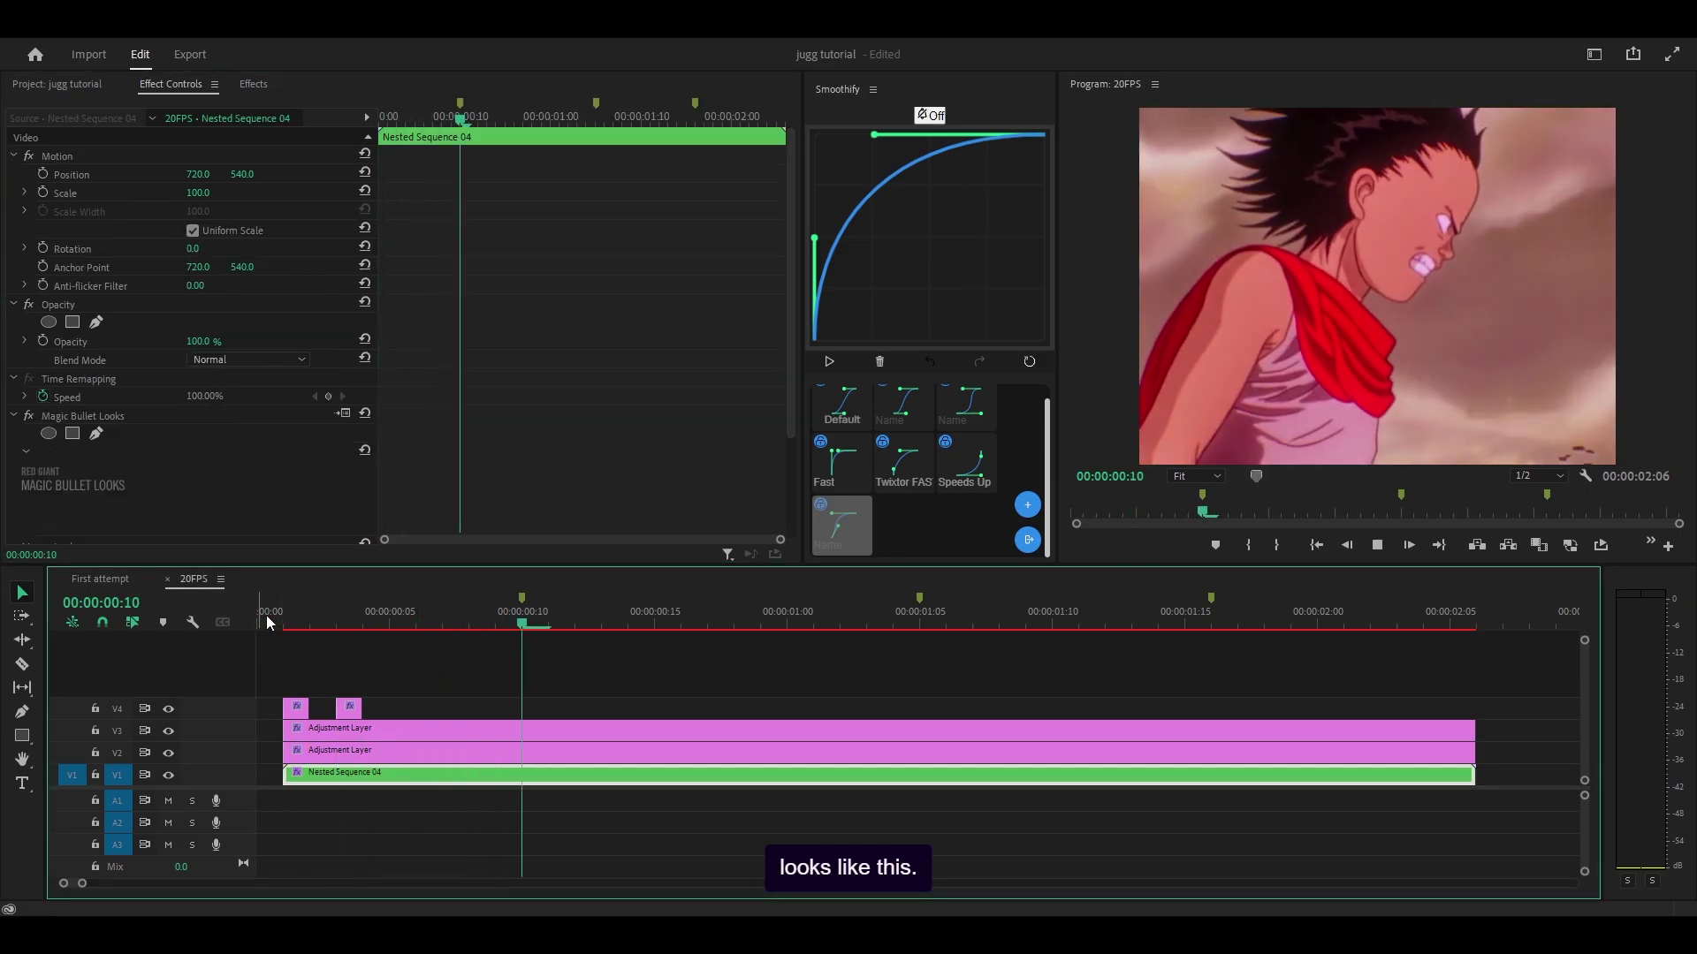
pyautogui.click(259, 624)
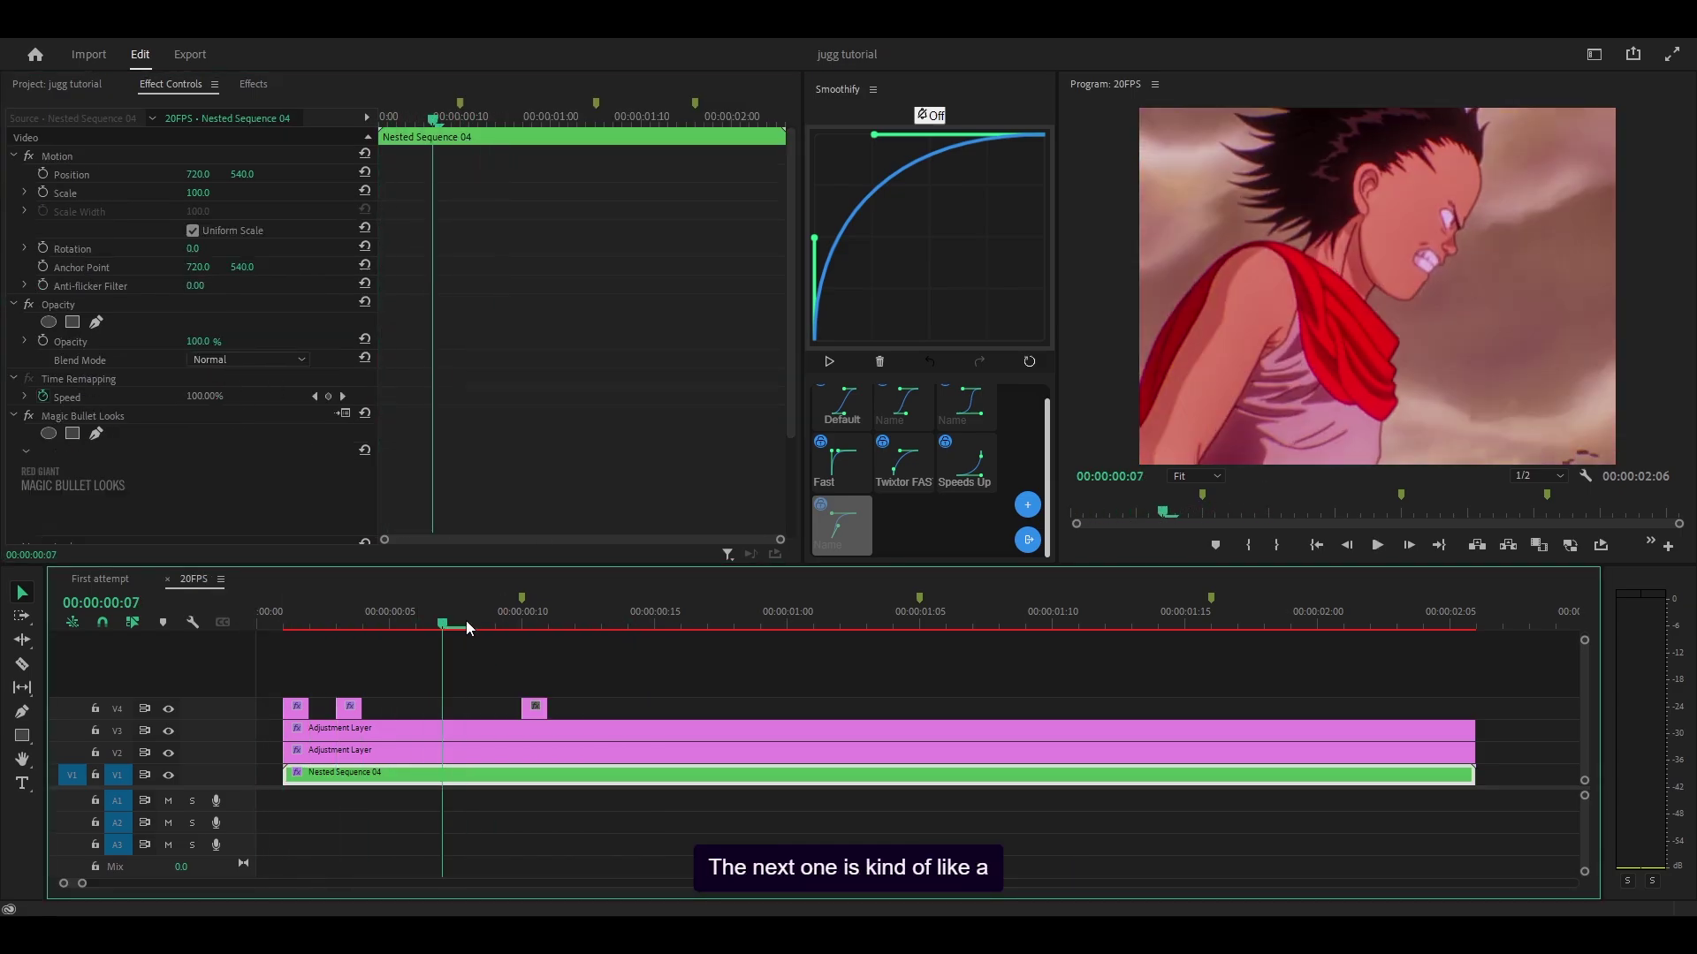
# - Move the third one-frame adjustment layer on V4 back to 00:00:00:09 and apply S_WarpTransform and S_BlurDirectional to it
pyautogui.moveTo(465, 621)
pyautogui.mouseDown()
pyautogui.moveTo(610, 629)
pyautogui.moveTo(494, 624)
pyautogui.mouseUp()
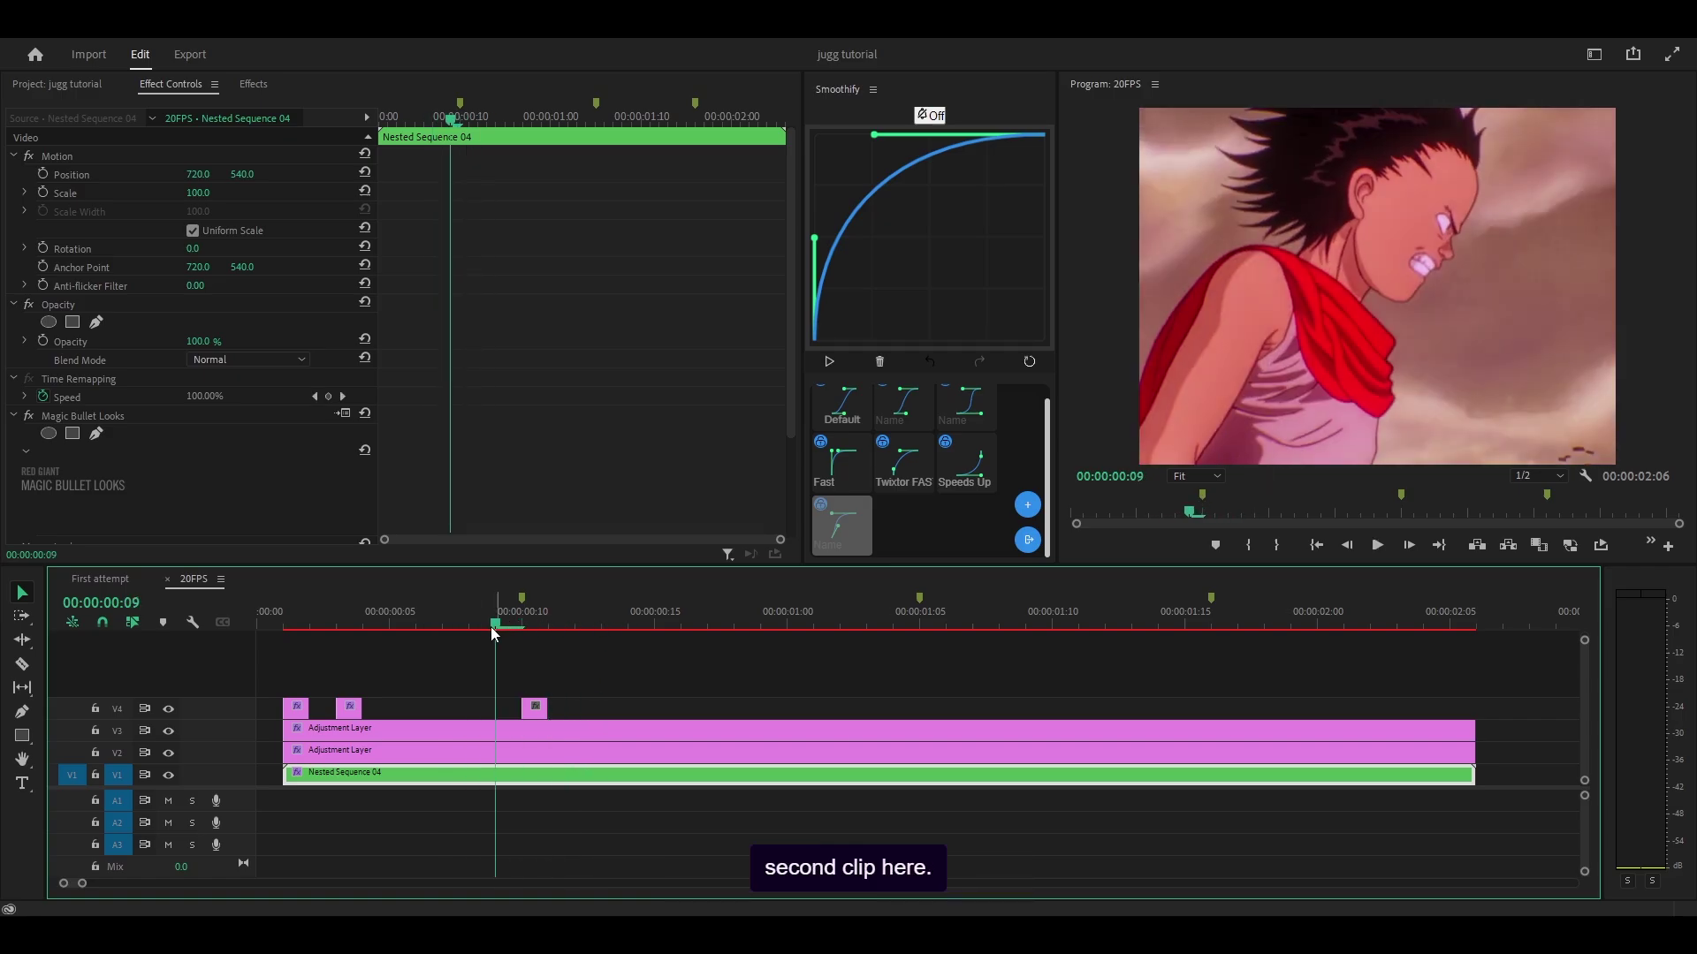
pyautogui.moveTo(535, 708); pyautogui.dragTo(513, 712)
pyautogui.click(253, 84)
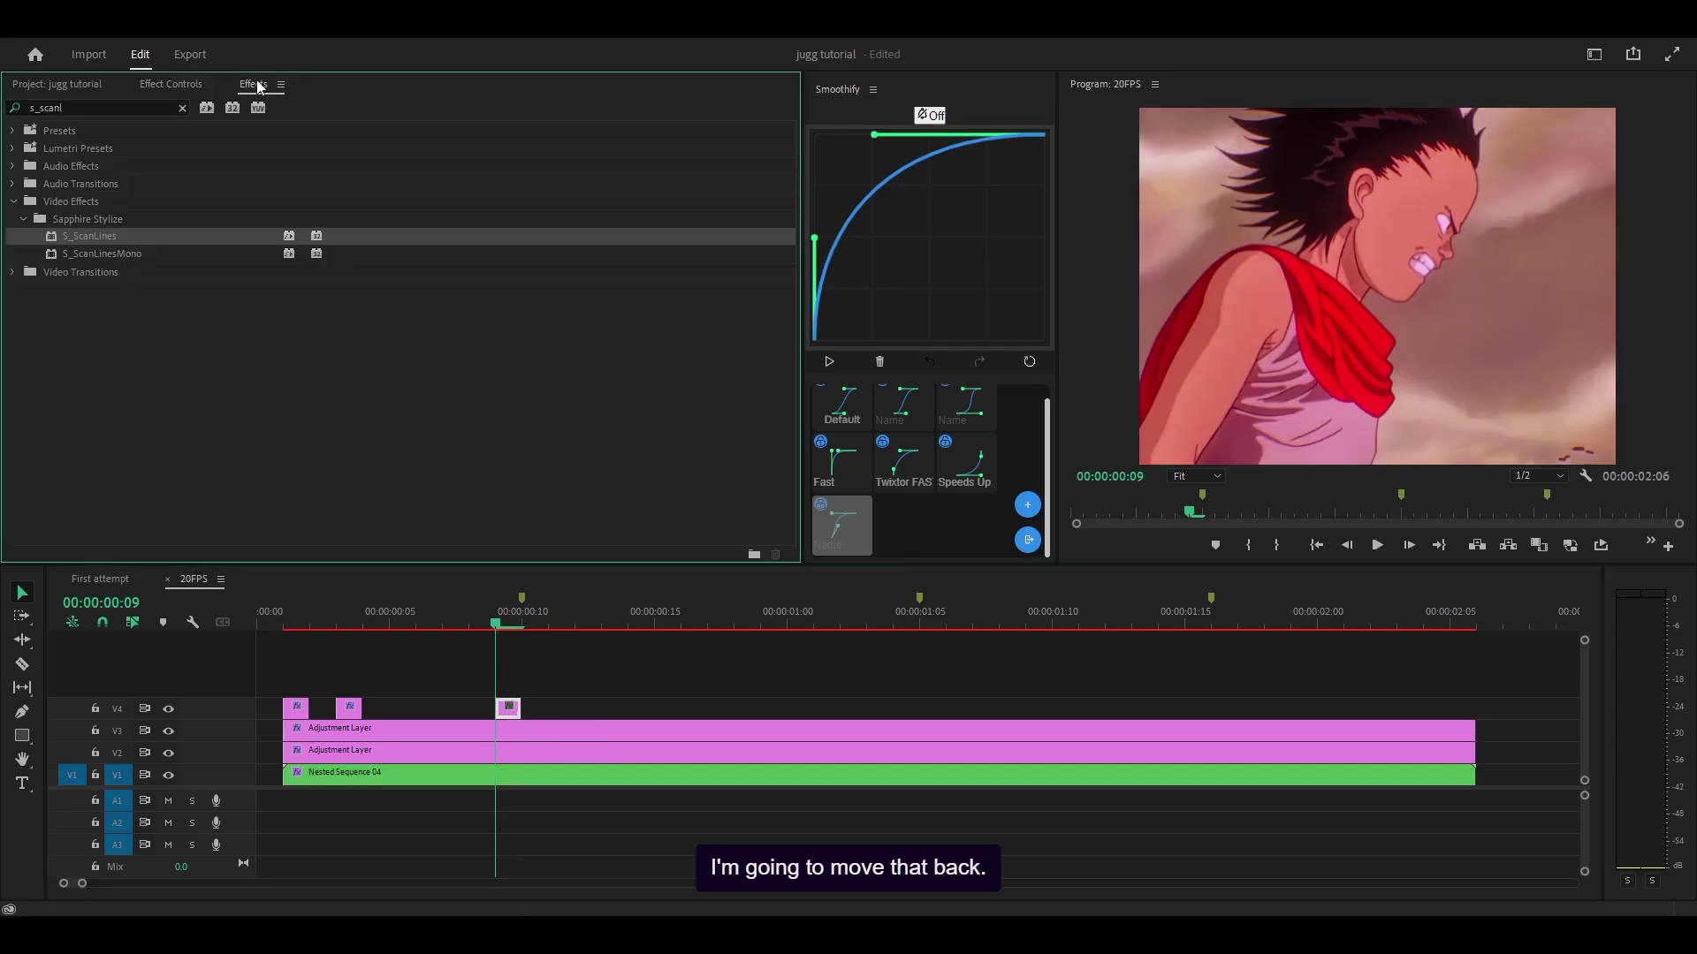
pyautogui.click(150, 107)
pyautogui.write('warptr')
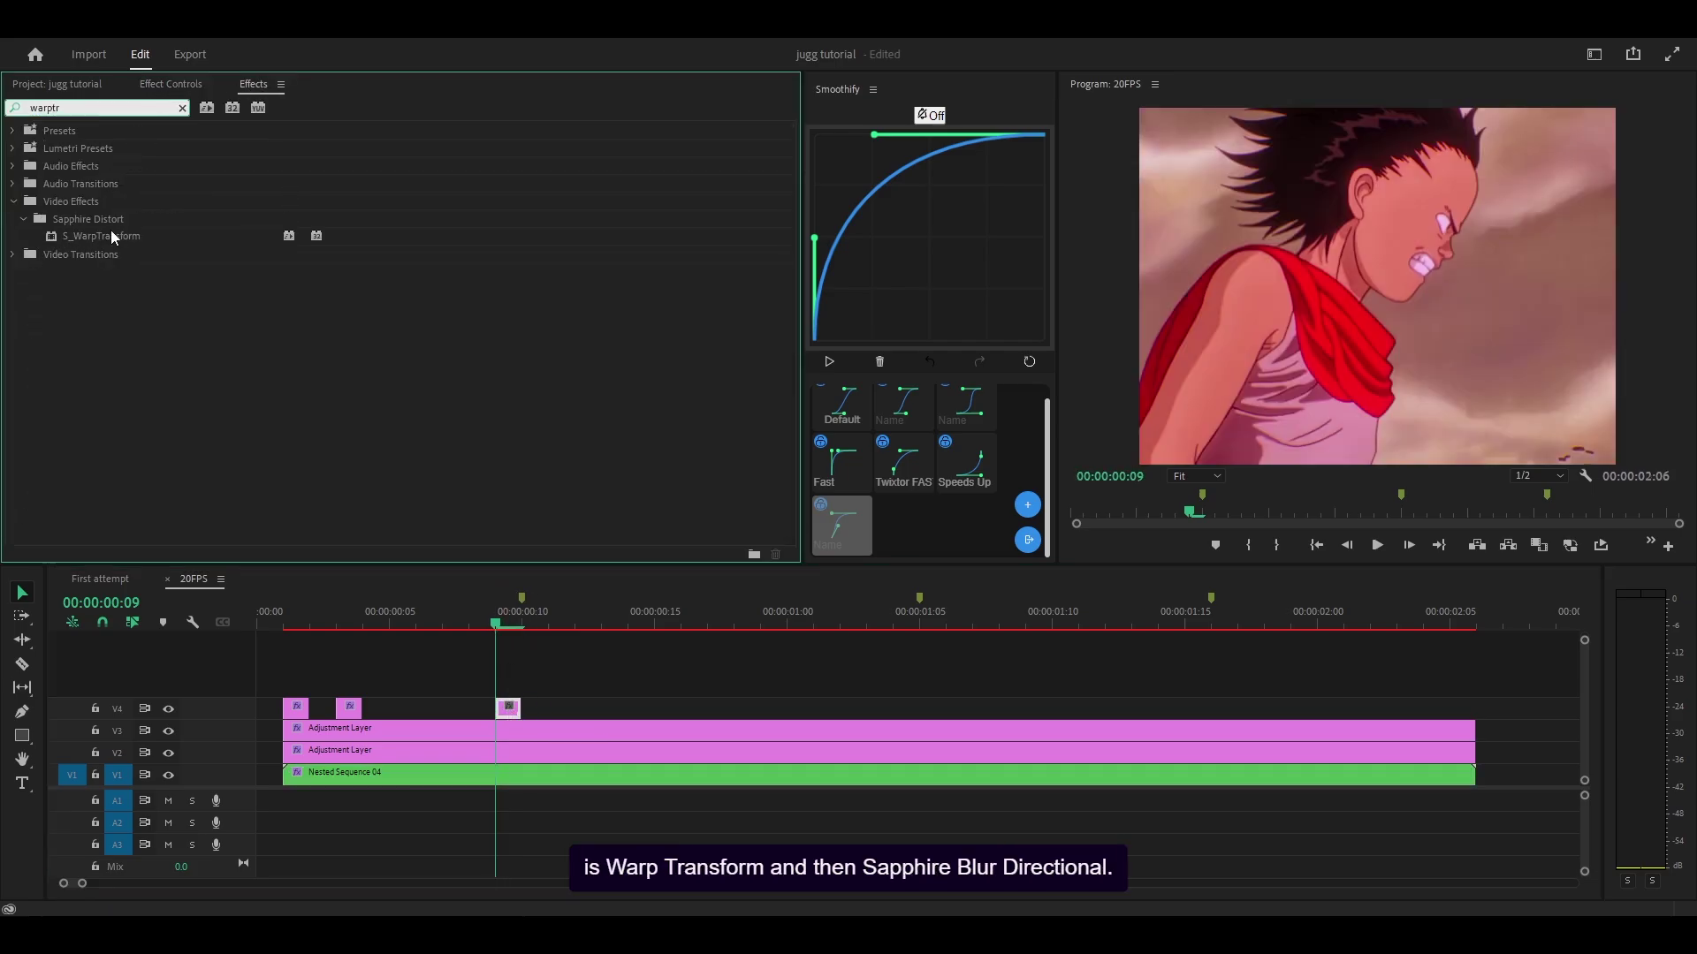
pyautogui.click(113, 237)
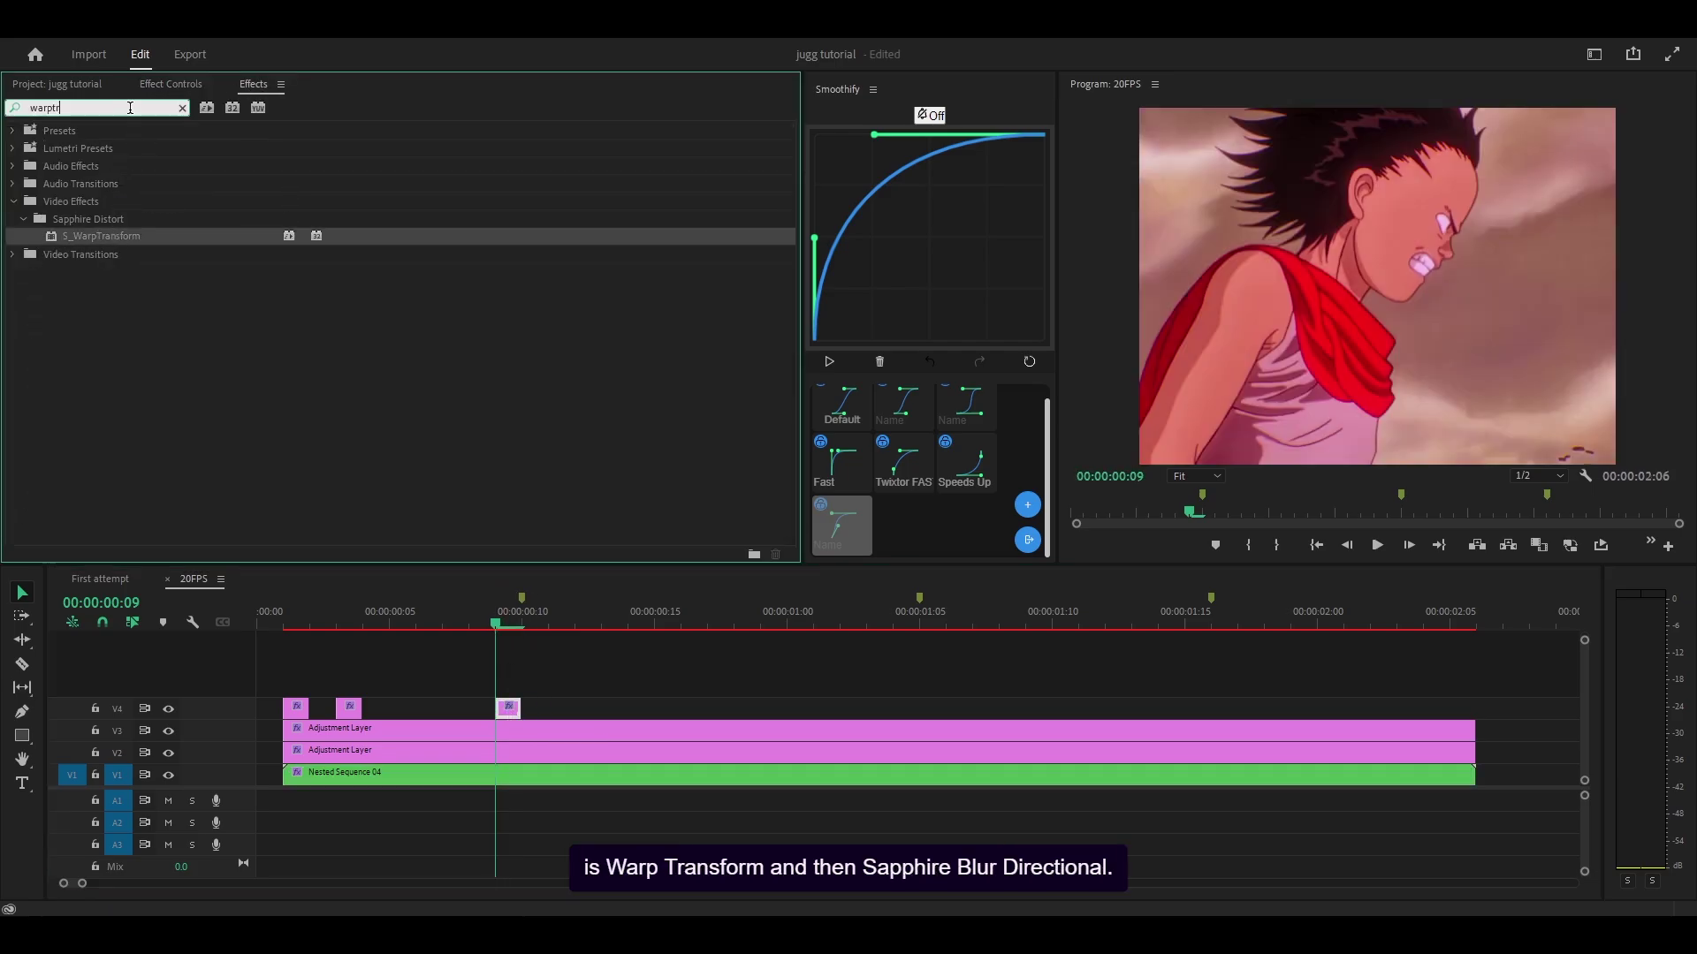
pyautogui.write('s_blurdir')
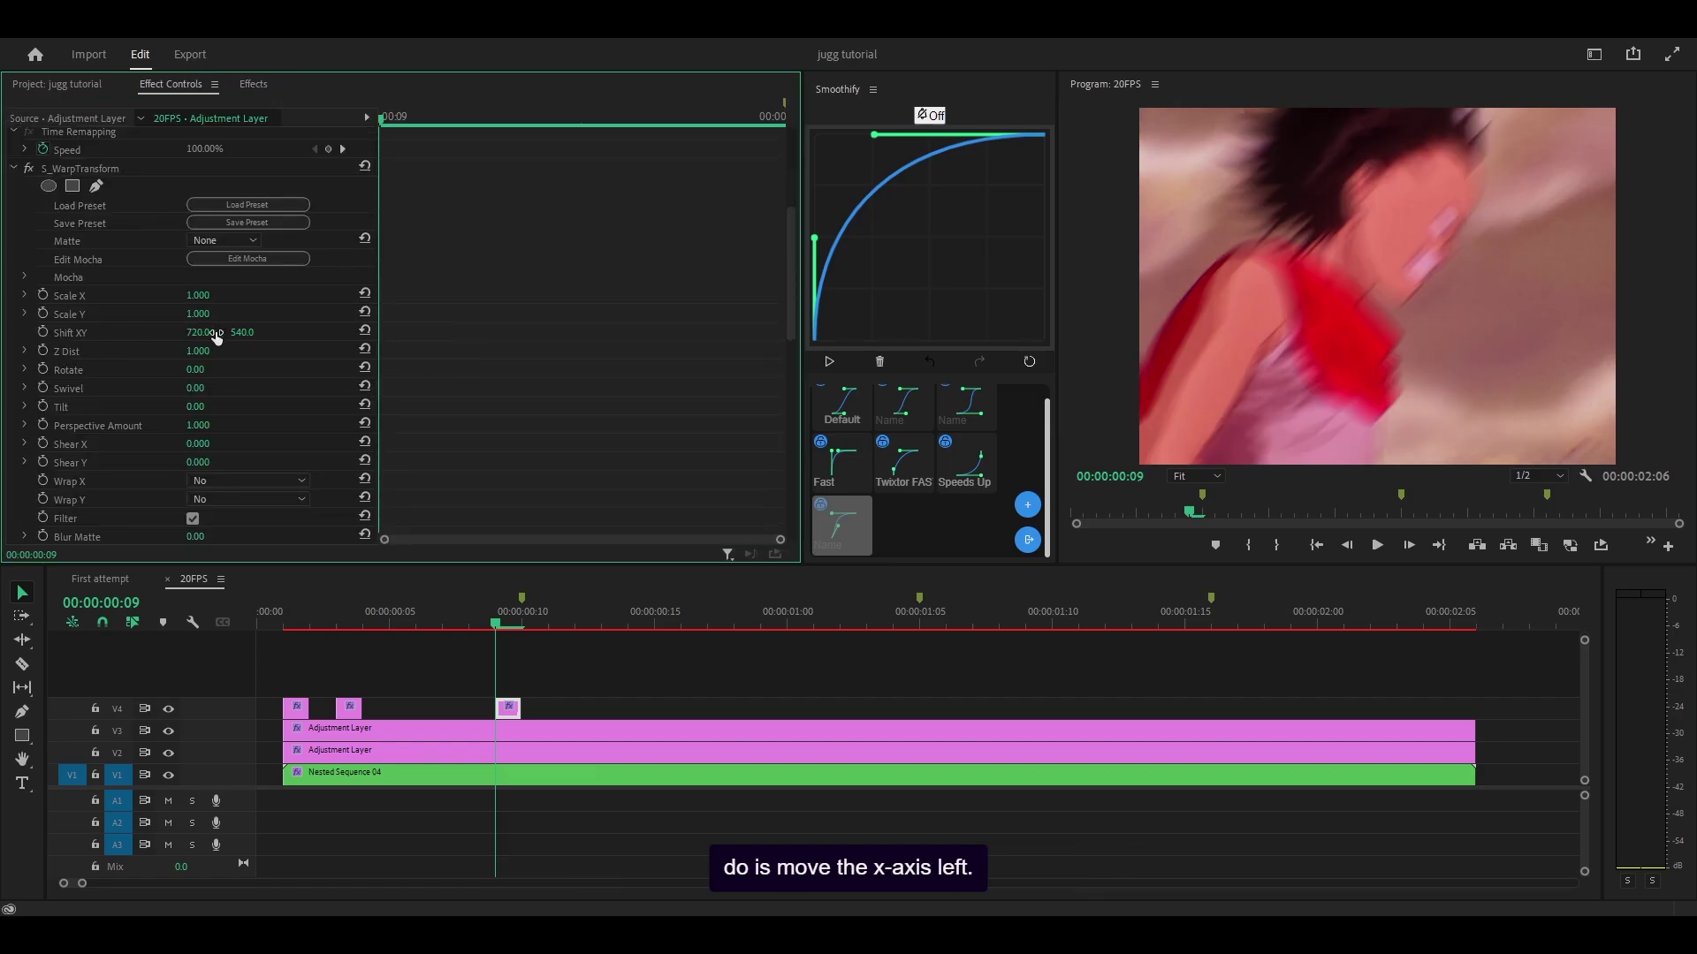
# - Set S_WarpTransform's horizontal Shift to 338 and both Wrap X and Wrap Y to Tile
pyautogui.moveTo(195, 333); pyautogui.dragTo(86, 334)
pyautogui.scroll(-1, 239, 438)
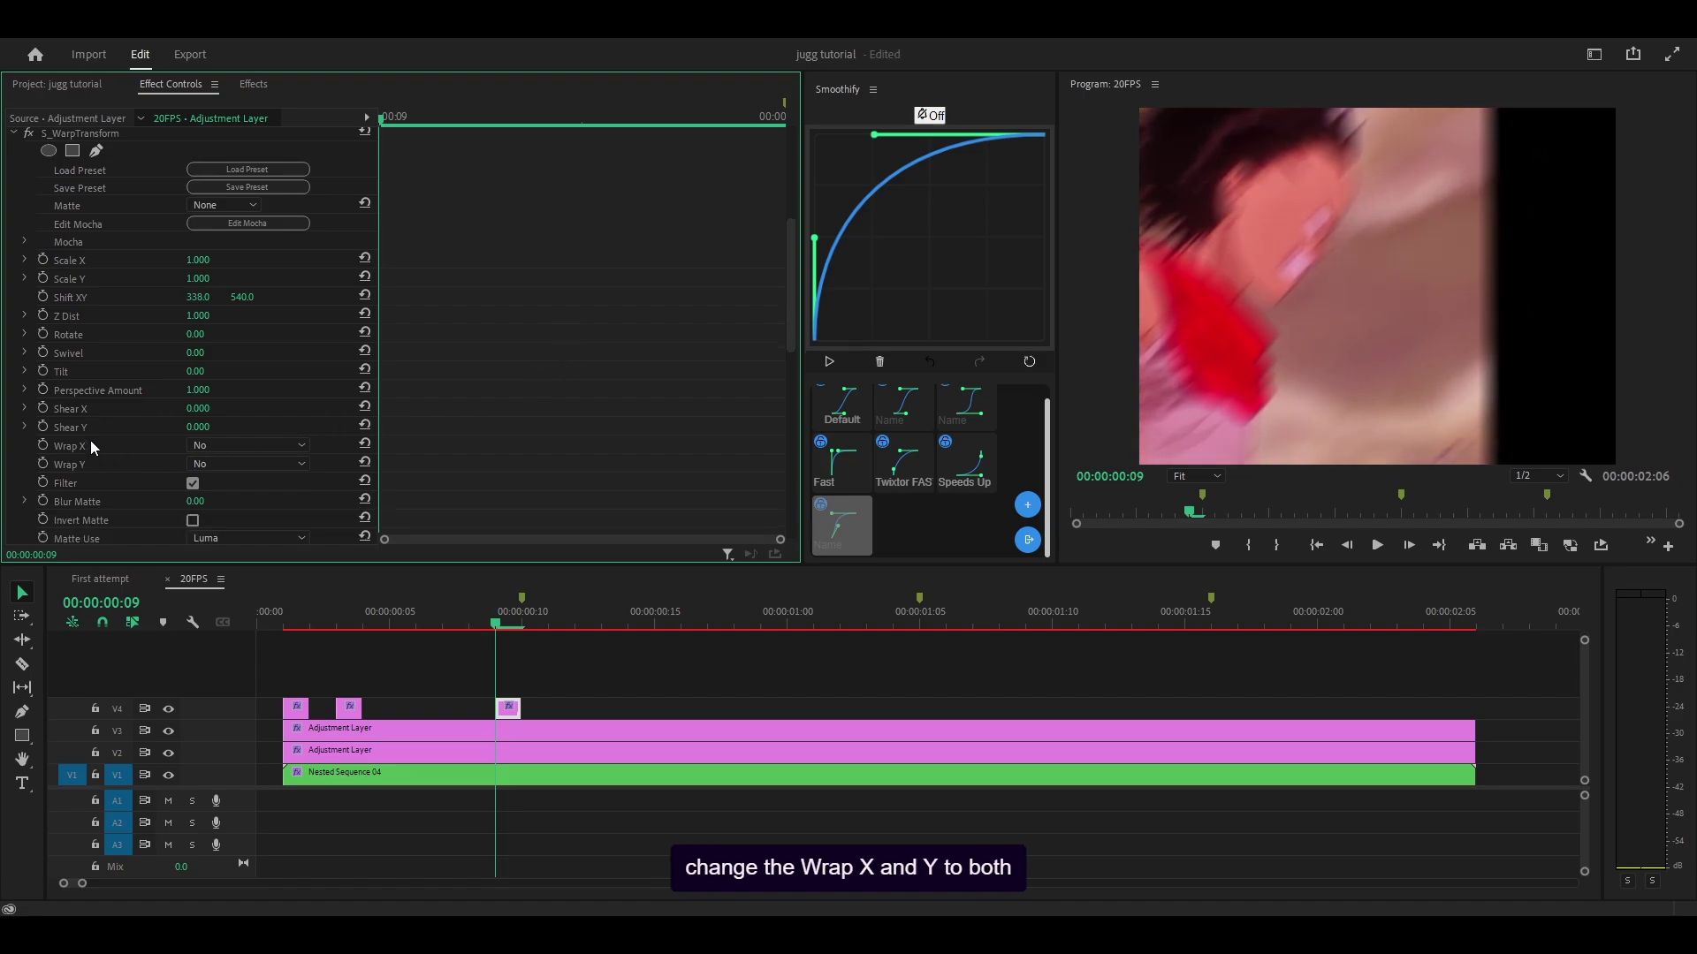
pyautogui.click(205, 445)
pyautogui.click(209, 464)
pyautogui.click(210, 464)
pyautogui.click(212, 482)
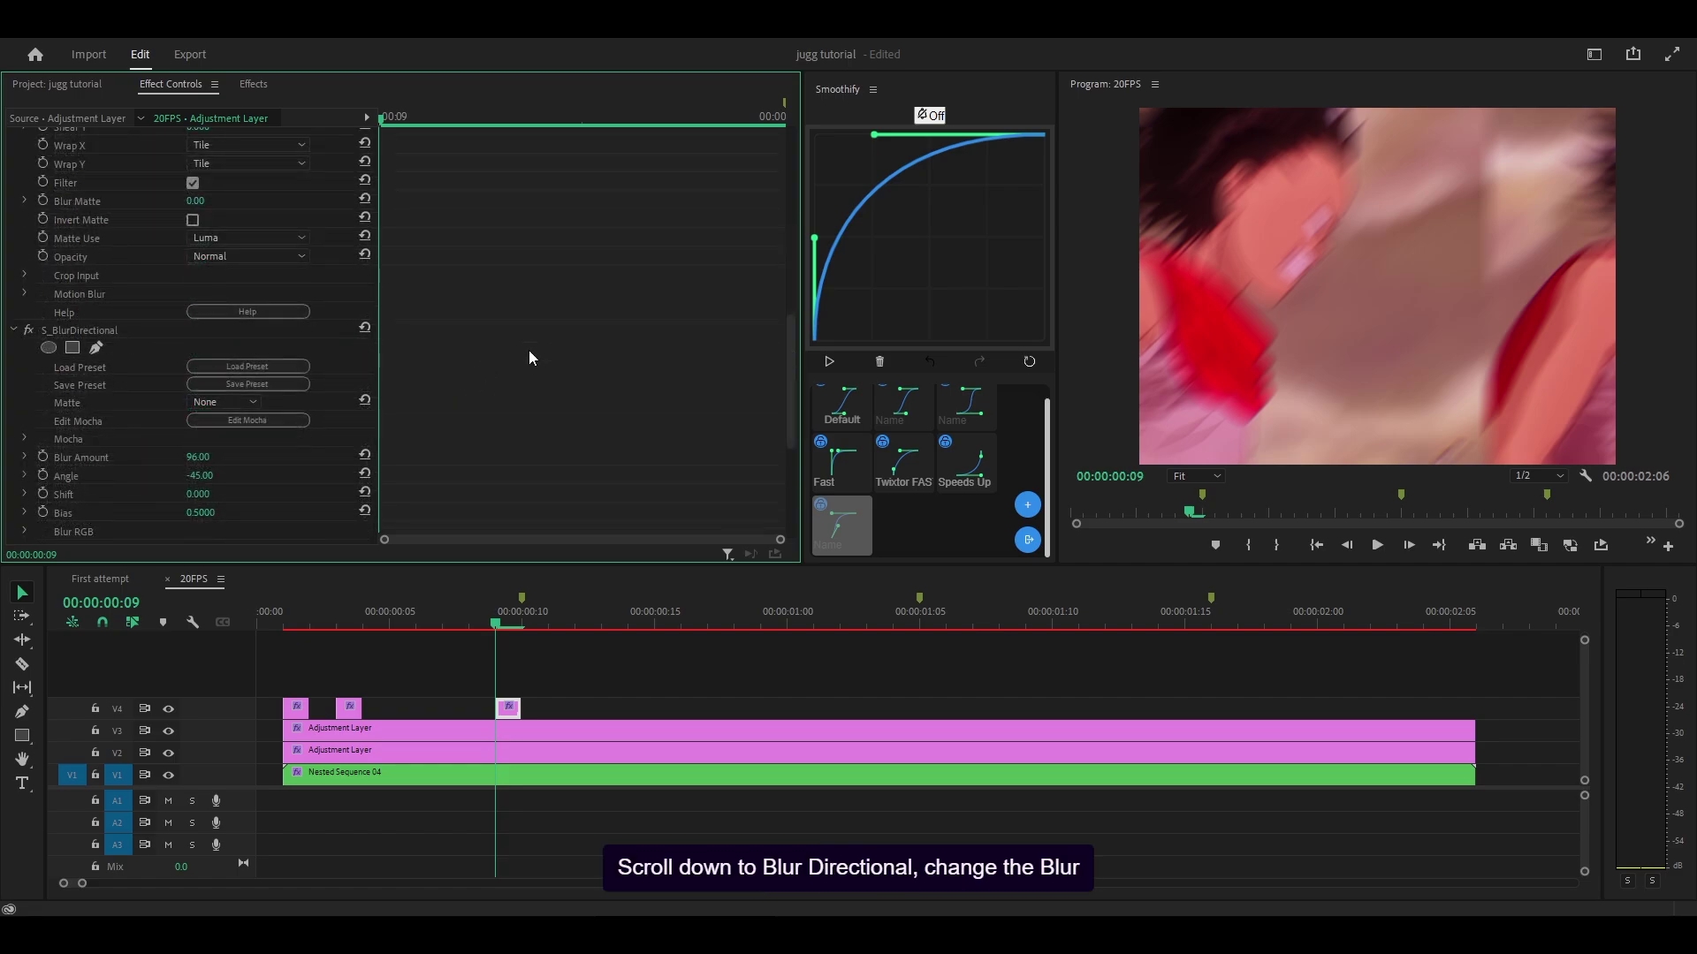
# - Set S_BlurDirectional's Blur Amount to 75 and Angle to 0
pyautogui.scroll(-3, 528, 352)
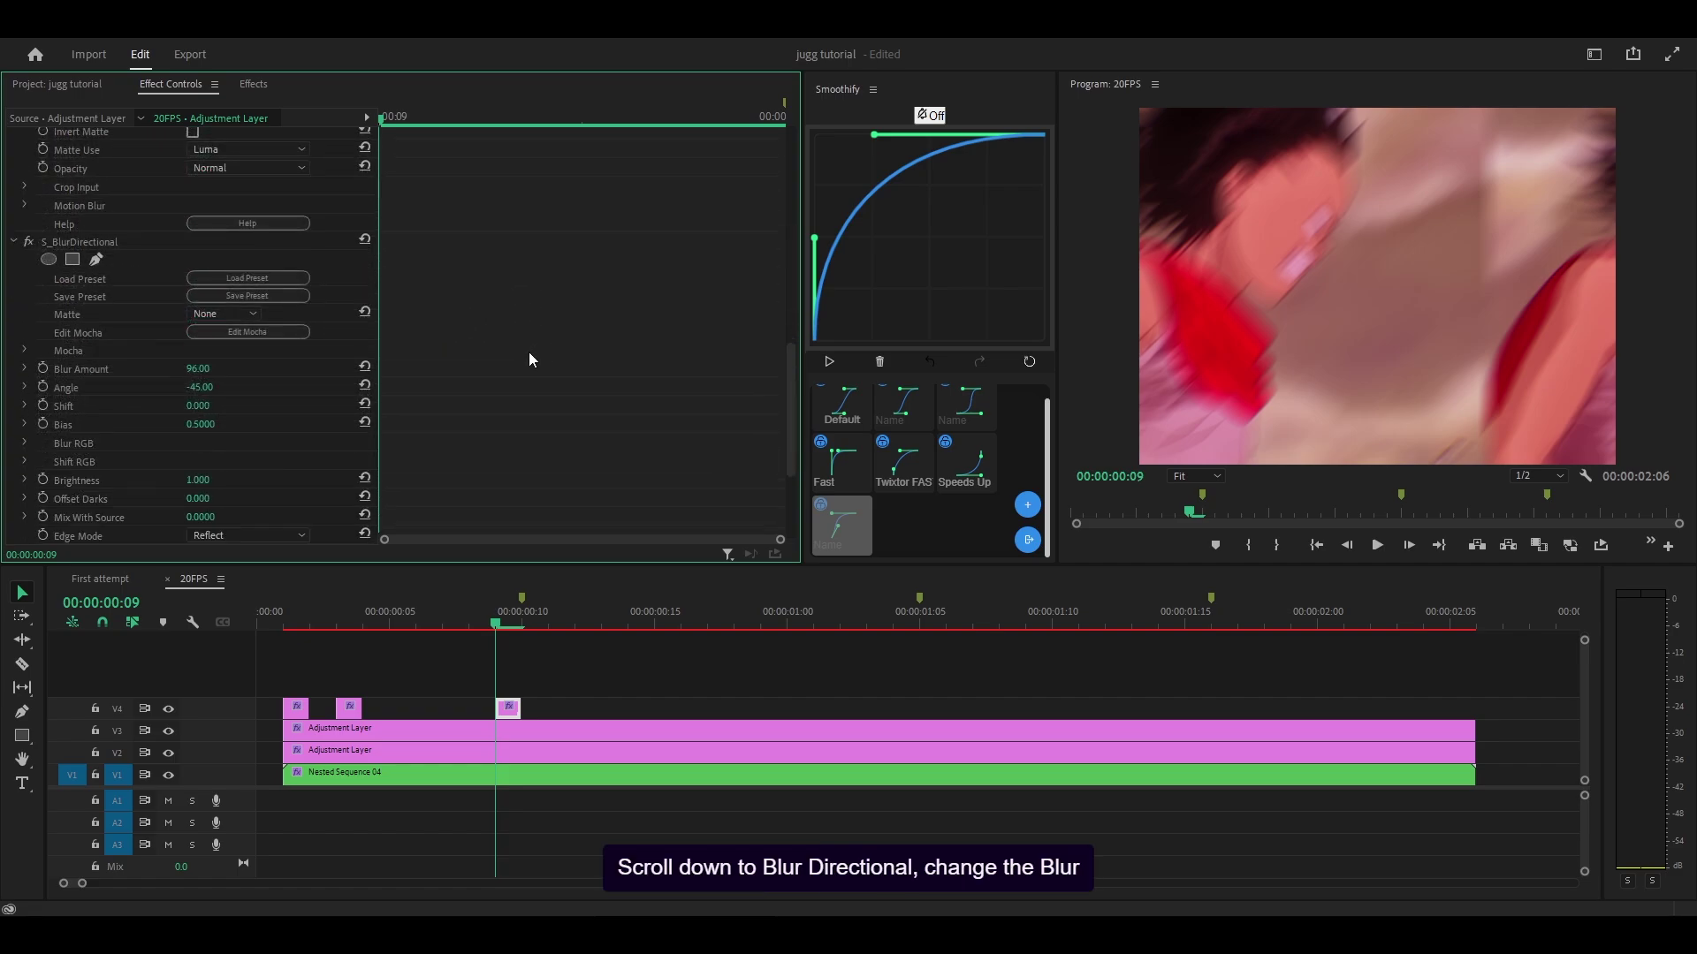
pyautogui.click(202, 369)
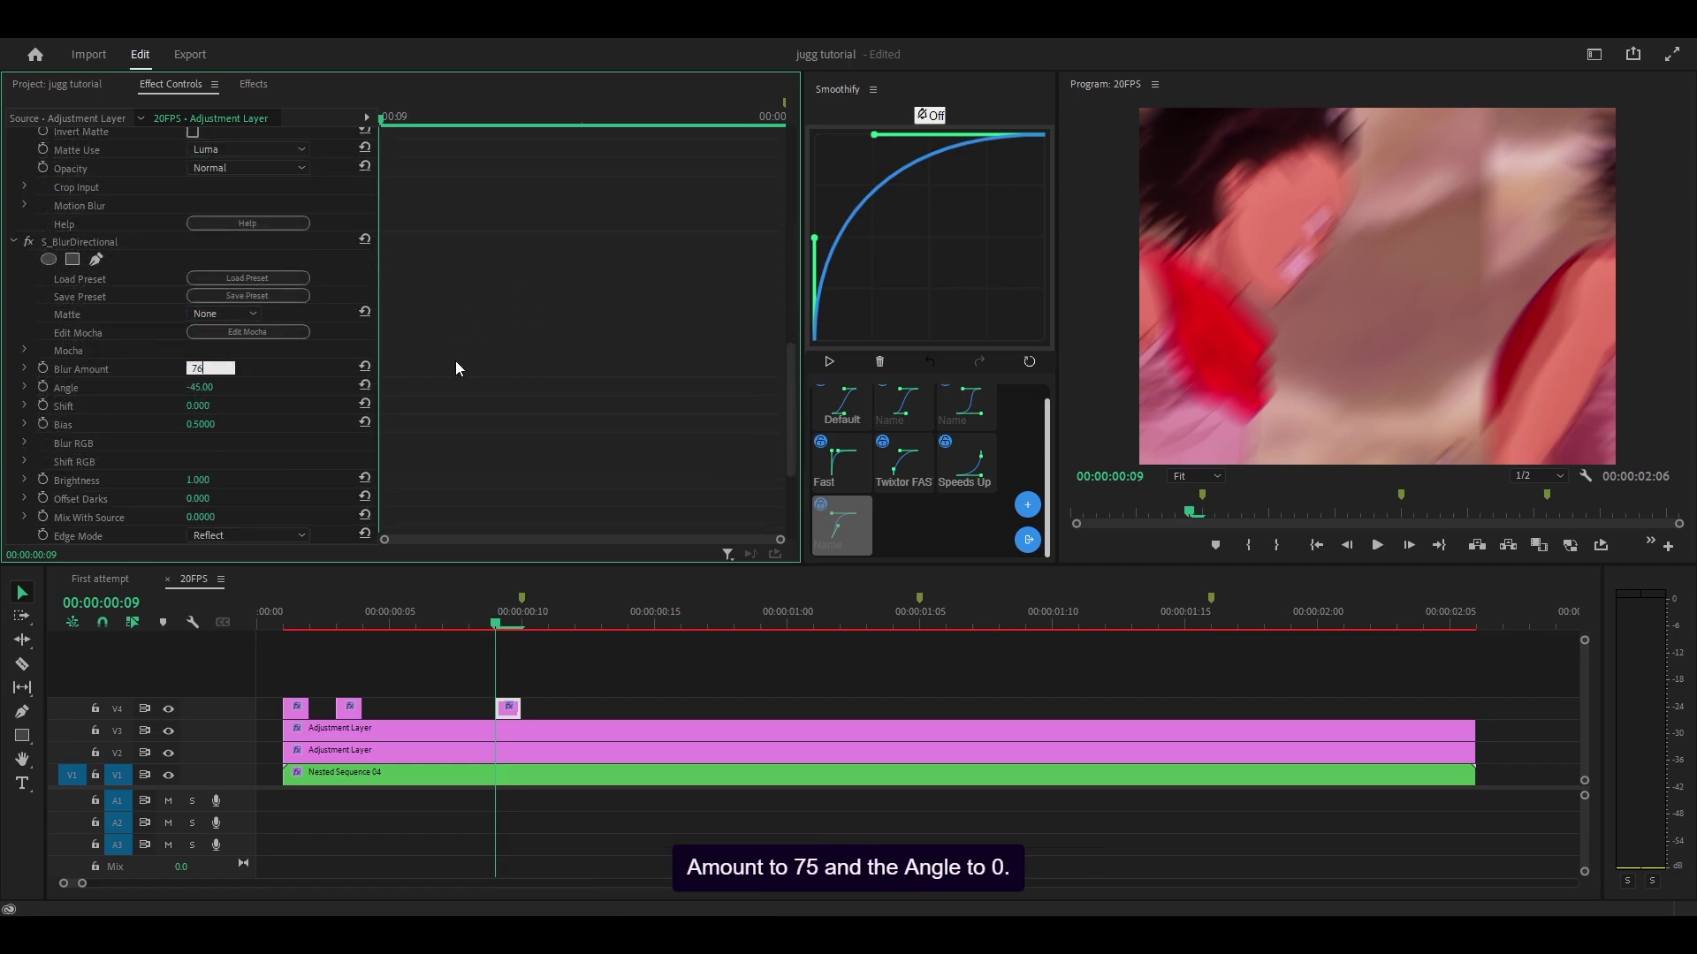
pyautogui.write('75')
pyautogui.press('Return')
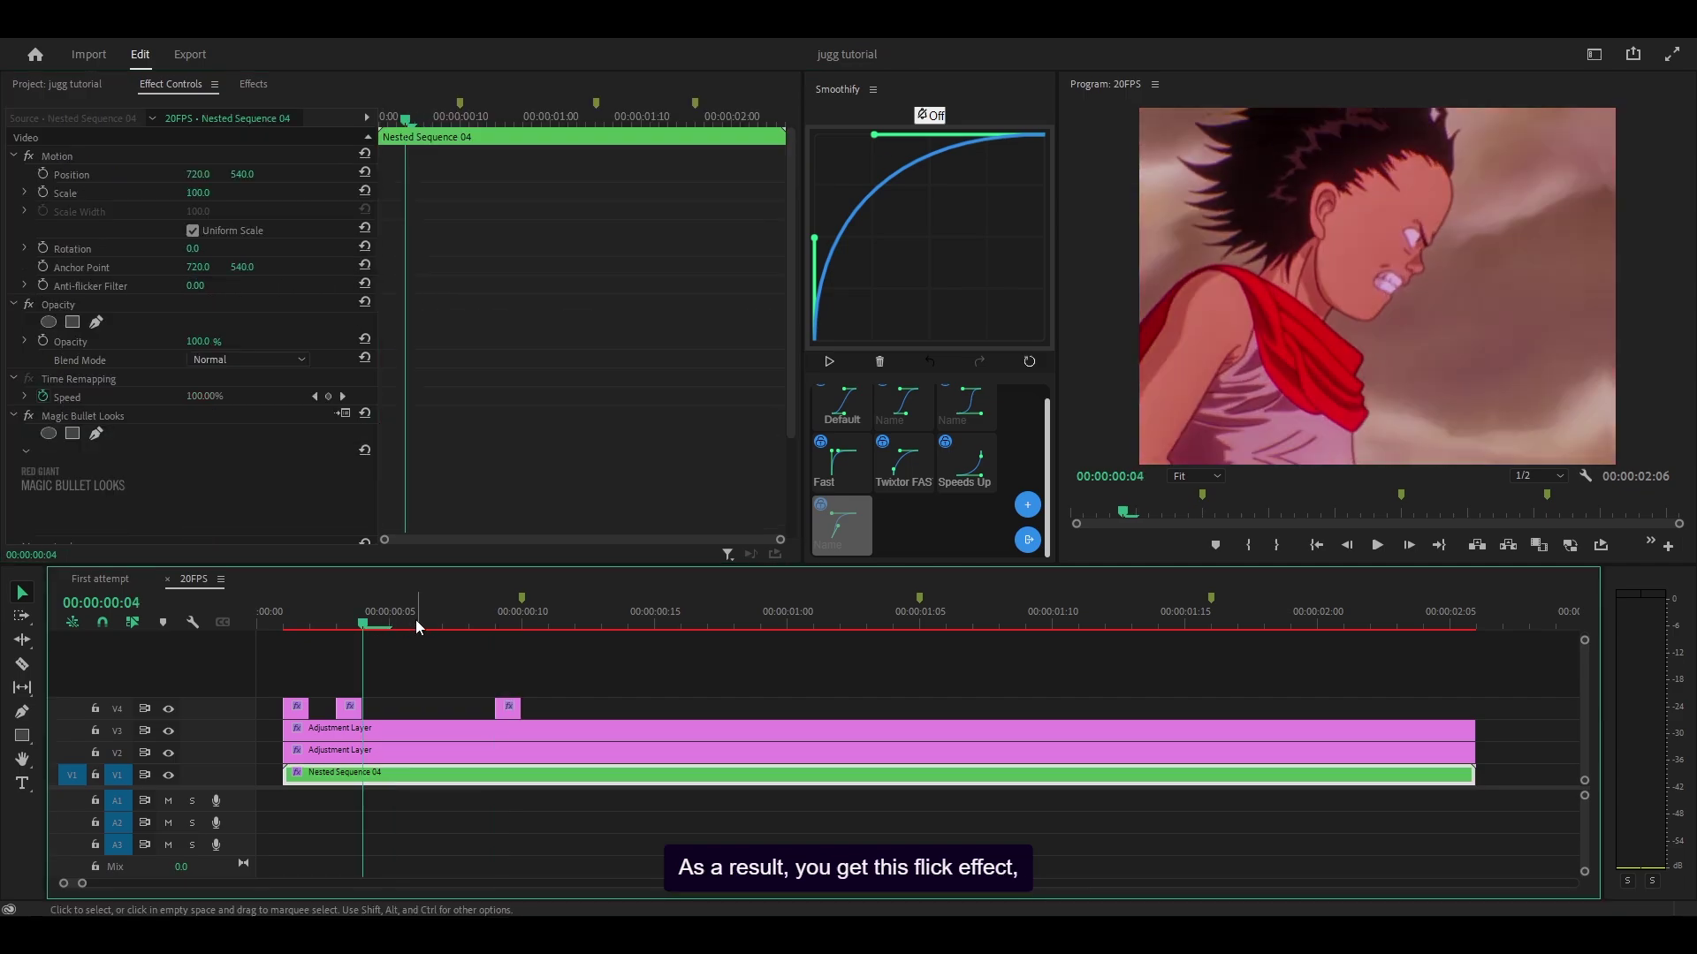
# - Play and scrub the frames leading up to 00:00:00:09 to review the shifted directional blur
pyautogui.press('space')
pyautogui.moveTo(418, 621)
pyautogui.mouseDown()
pyautogui.moveTo(530, 625)
pyautogui.moveTo(432, 637)
pyautogui.moveTo(417, 622)
pyautogui.mouseUp()
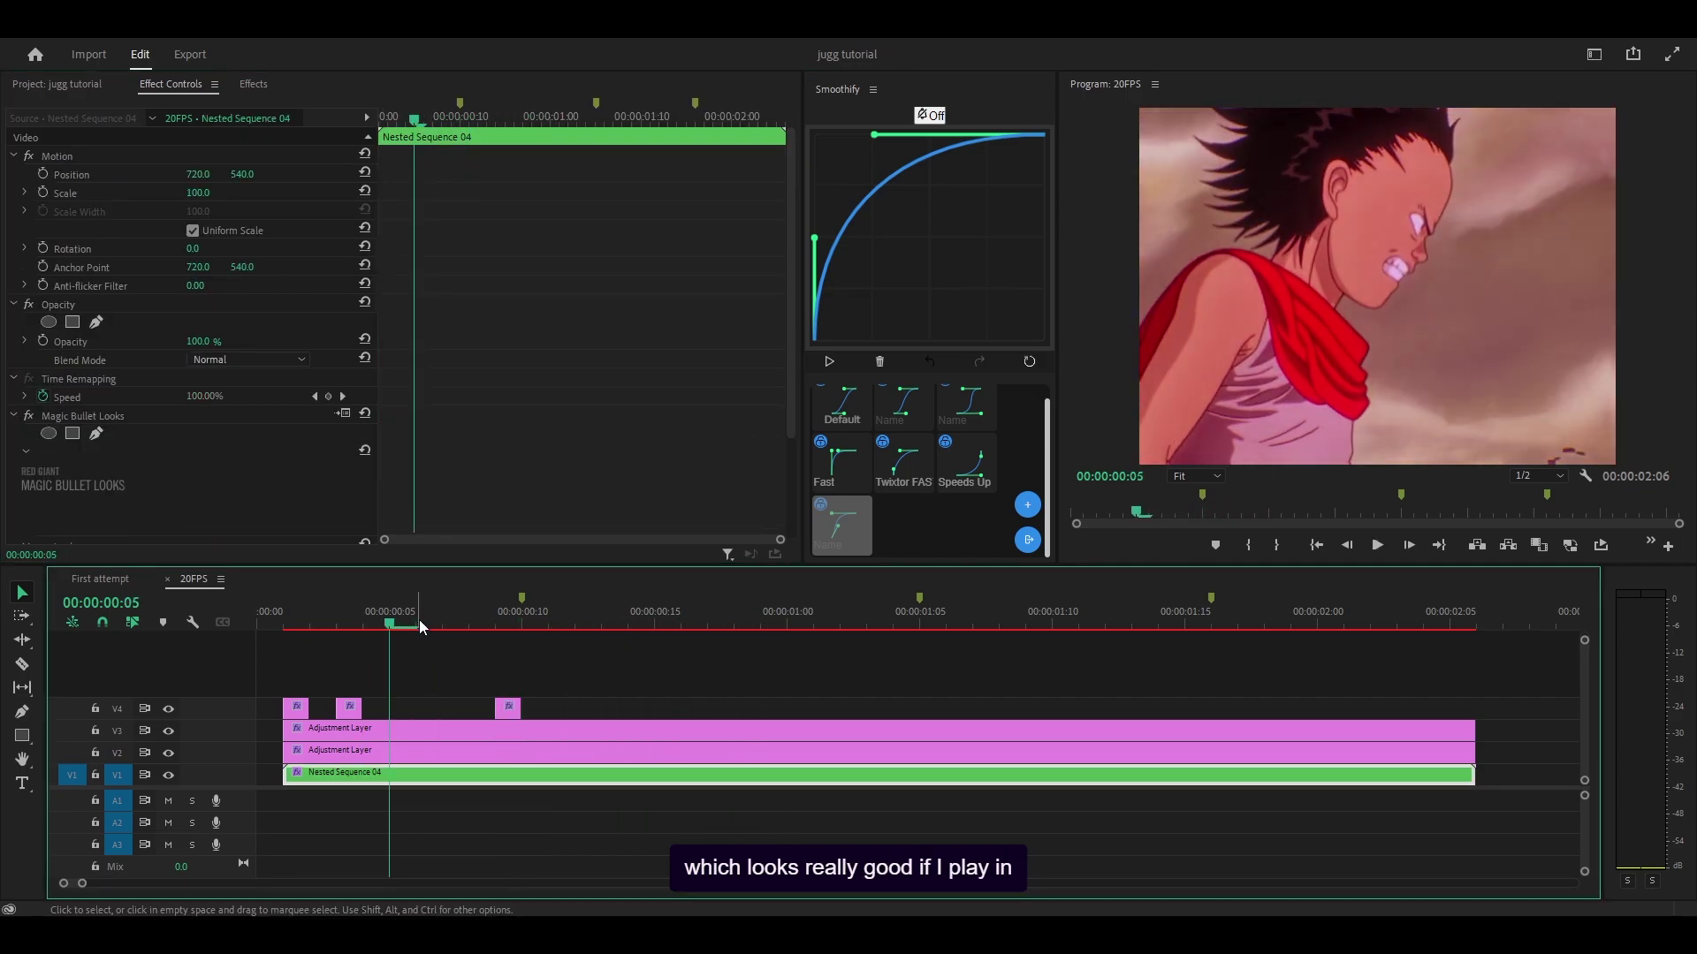
pyautogui.press('space')
pyautogui.click(417, 623)
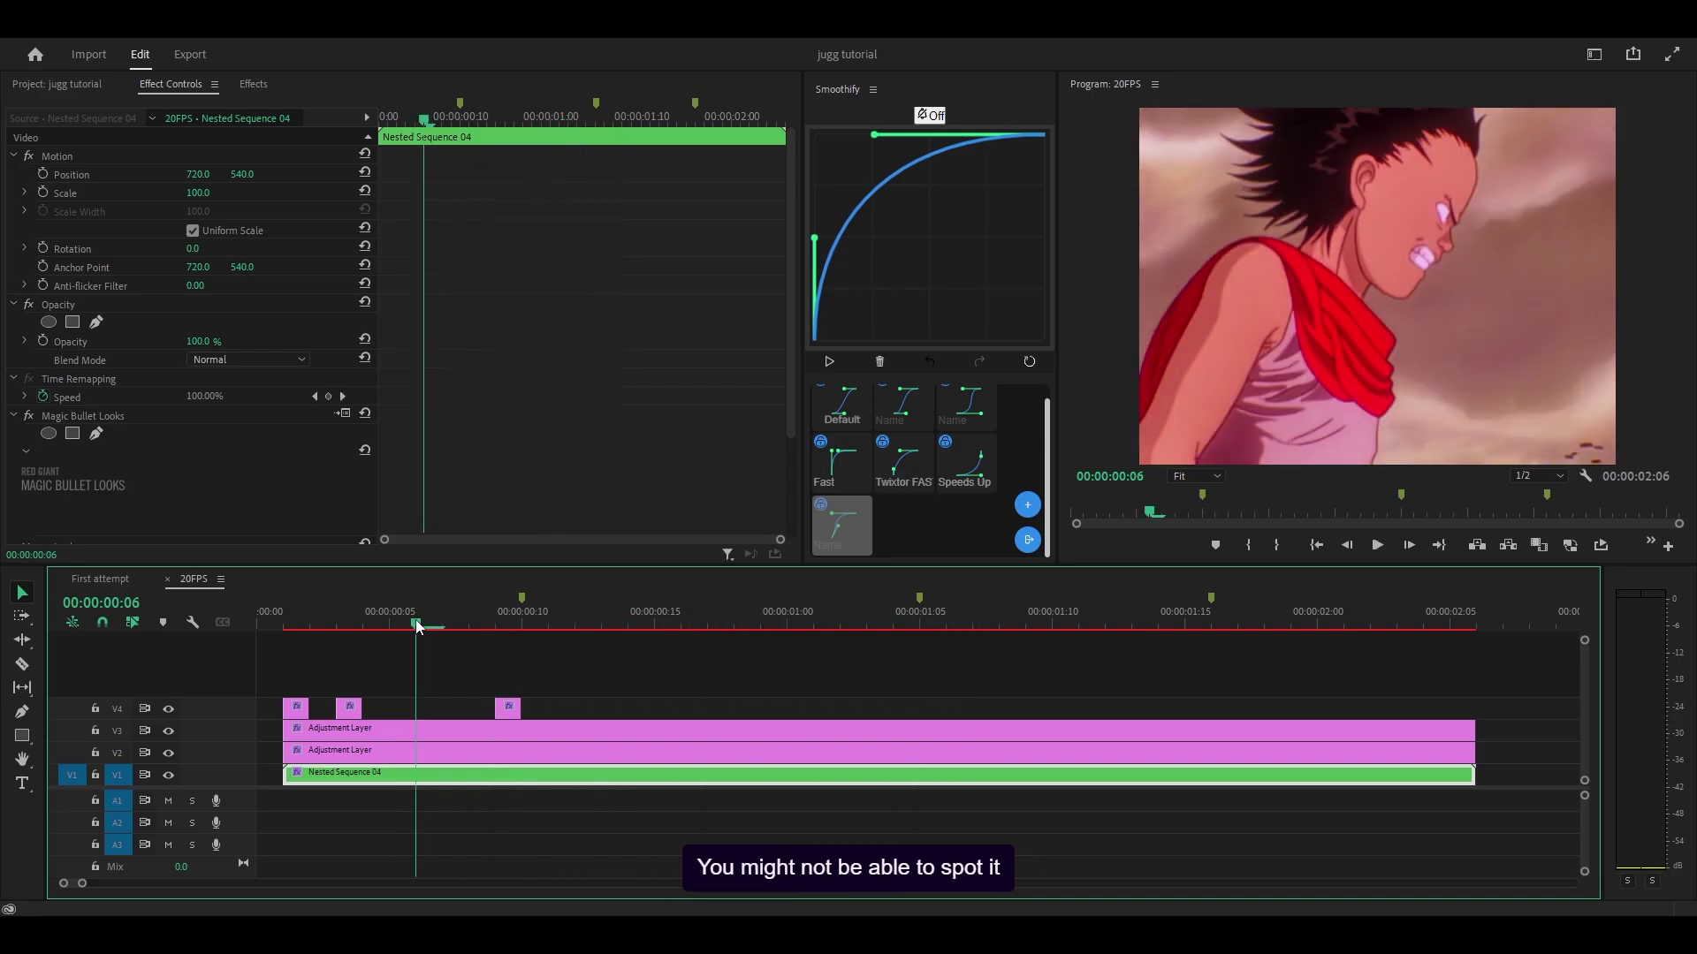
pyautogui.moveTo(419, 626); pyautogui.dragTo(495, 631)
pyautogui.click(565, 676)
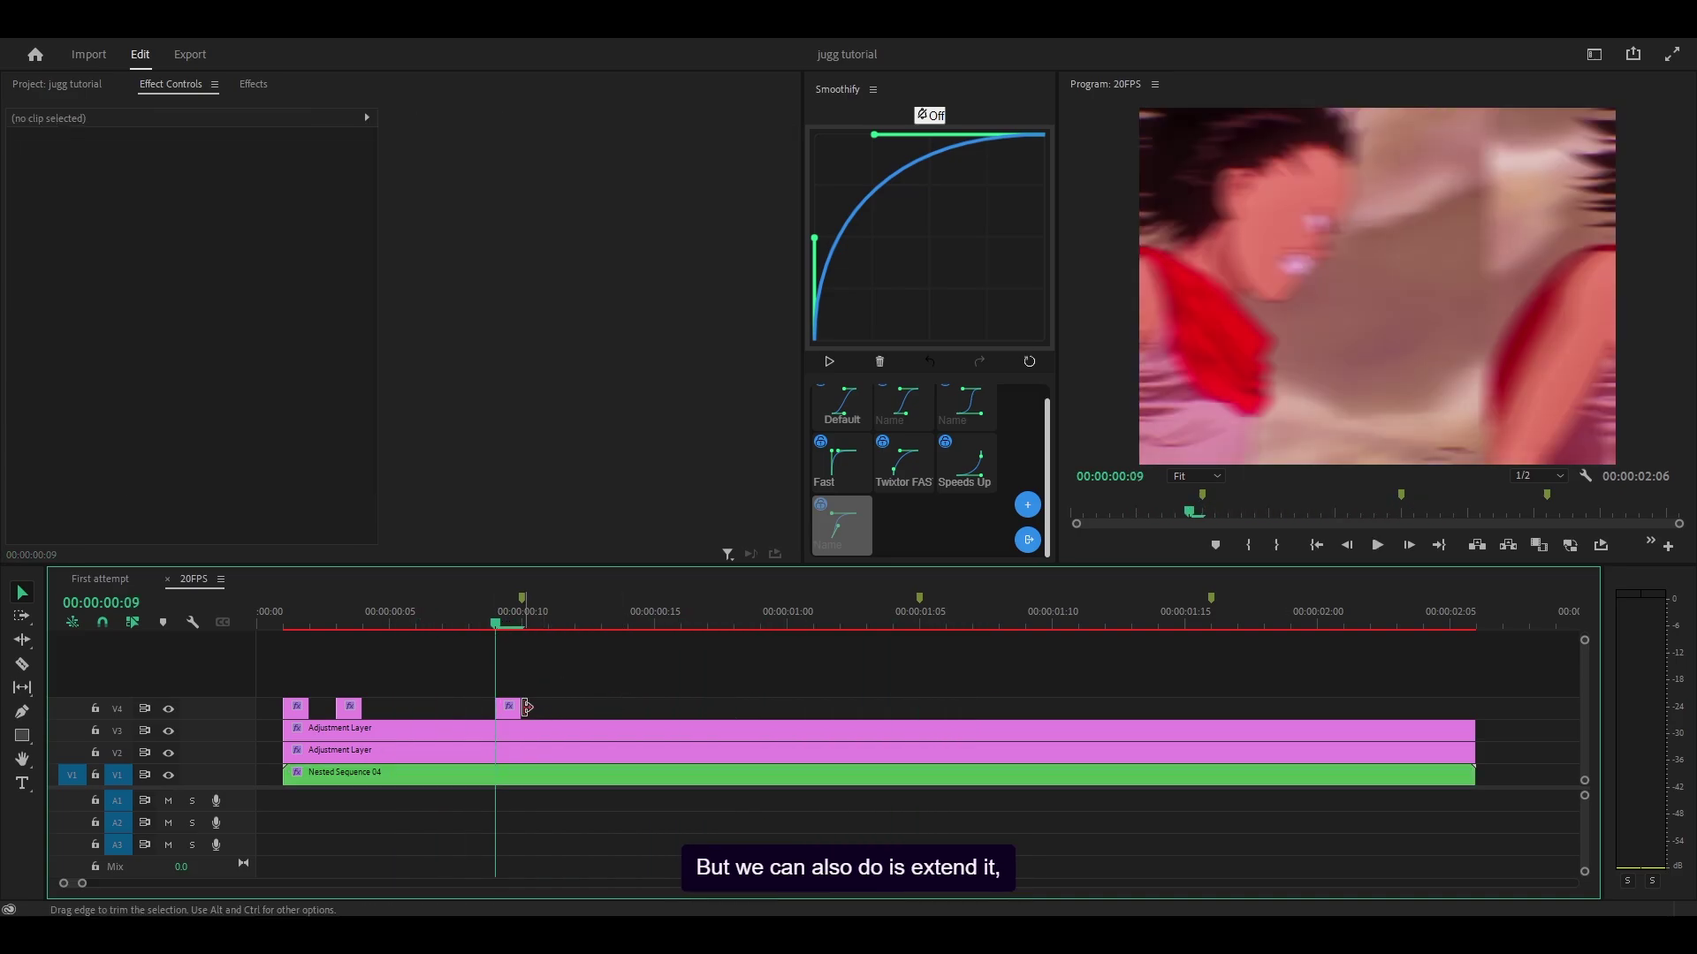
# - Extend the warp and blur adjustment layer by one frame and split it at 00:00:00:10
pyautogui.moveTo(520, 708); pyautogui.dragTo(540, 707)
pyautogui.press('c')
pyautogui.click(523, 707)
pyautogui.press('v')
# - Remove S_WarpTransform from the split-off adjustment layer at 00:00:00:10 and set its S_BlurDirectional Blur Amount to 50
pyautogui.moveTo(495, 622); pyautogui.dragTo(529, 624)
pyautogui.click(536, 706)
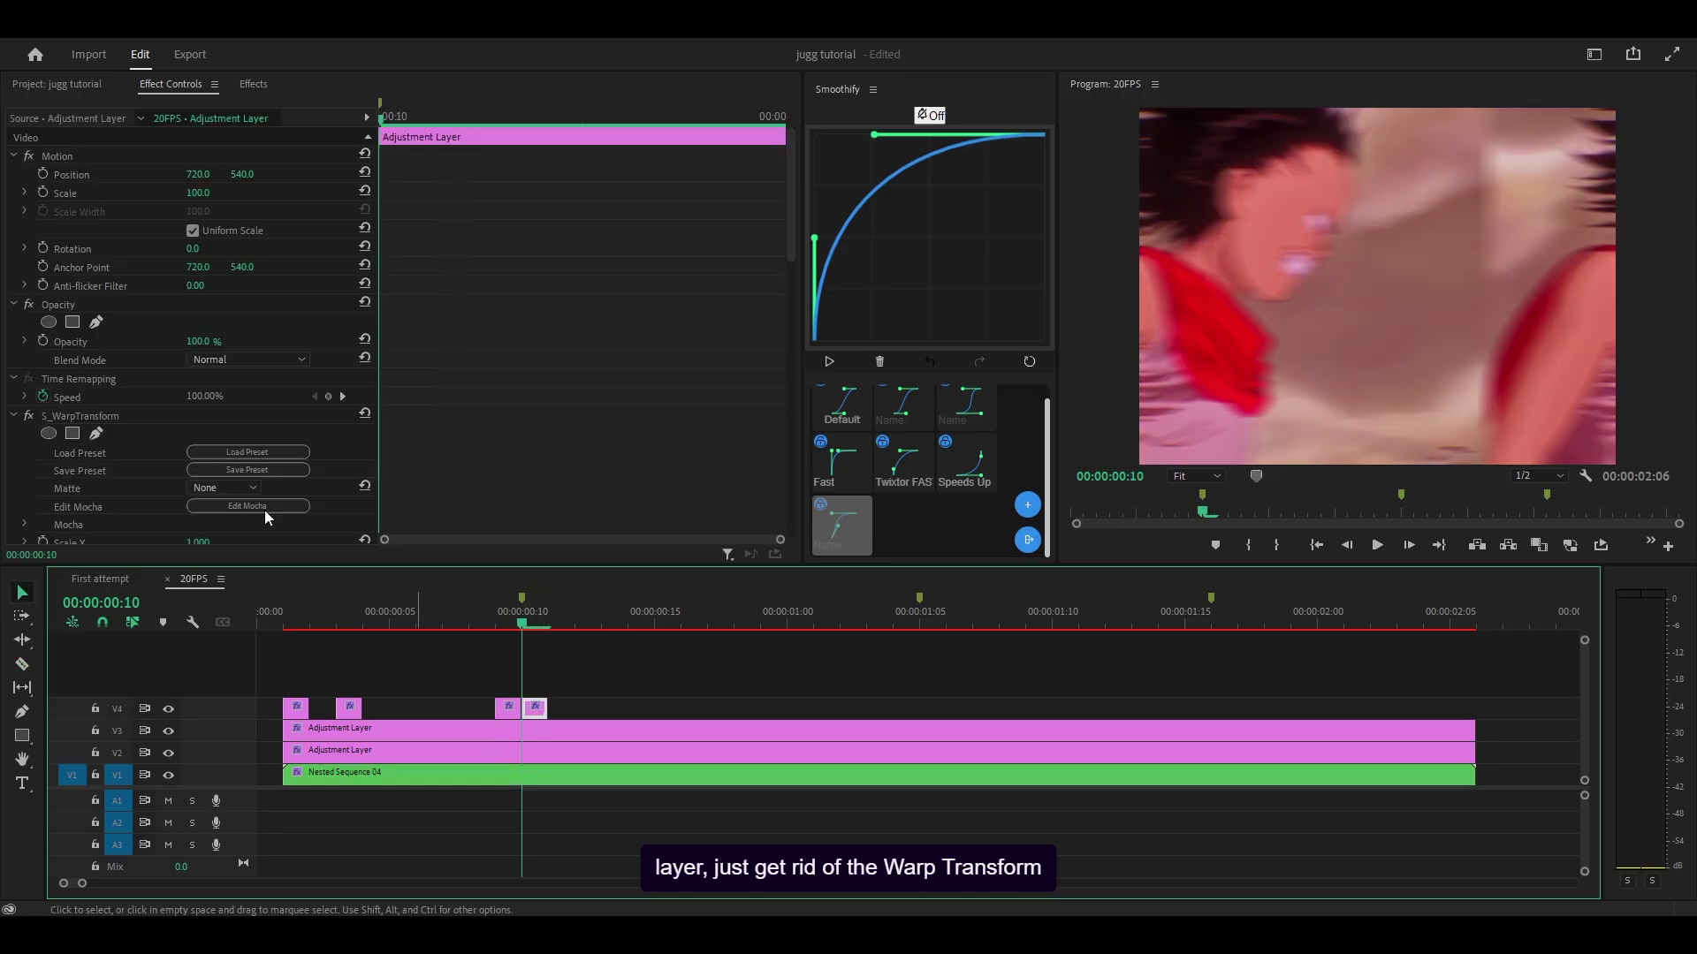
pyautogui.click(35, 416)
pyautogui.press('Delete')
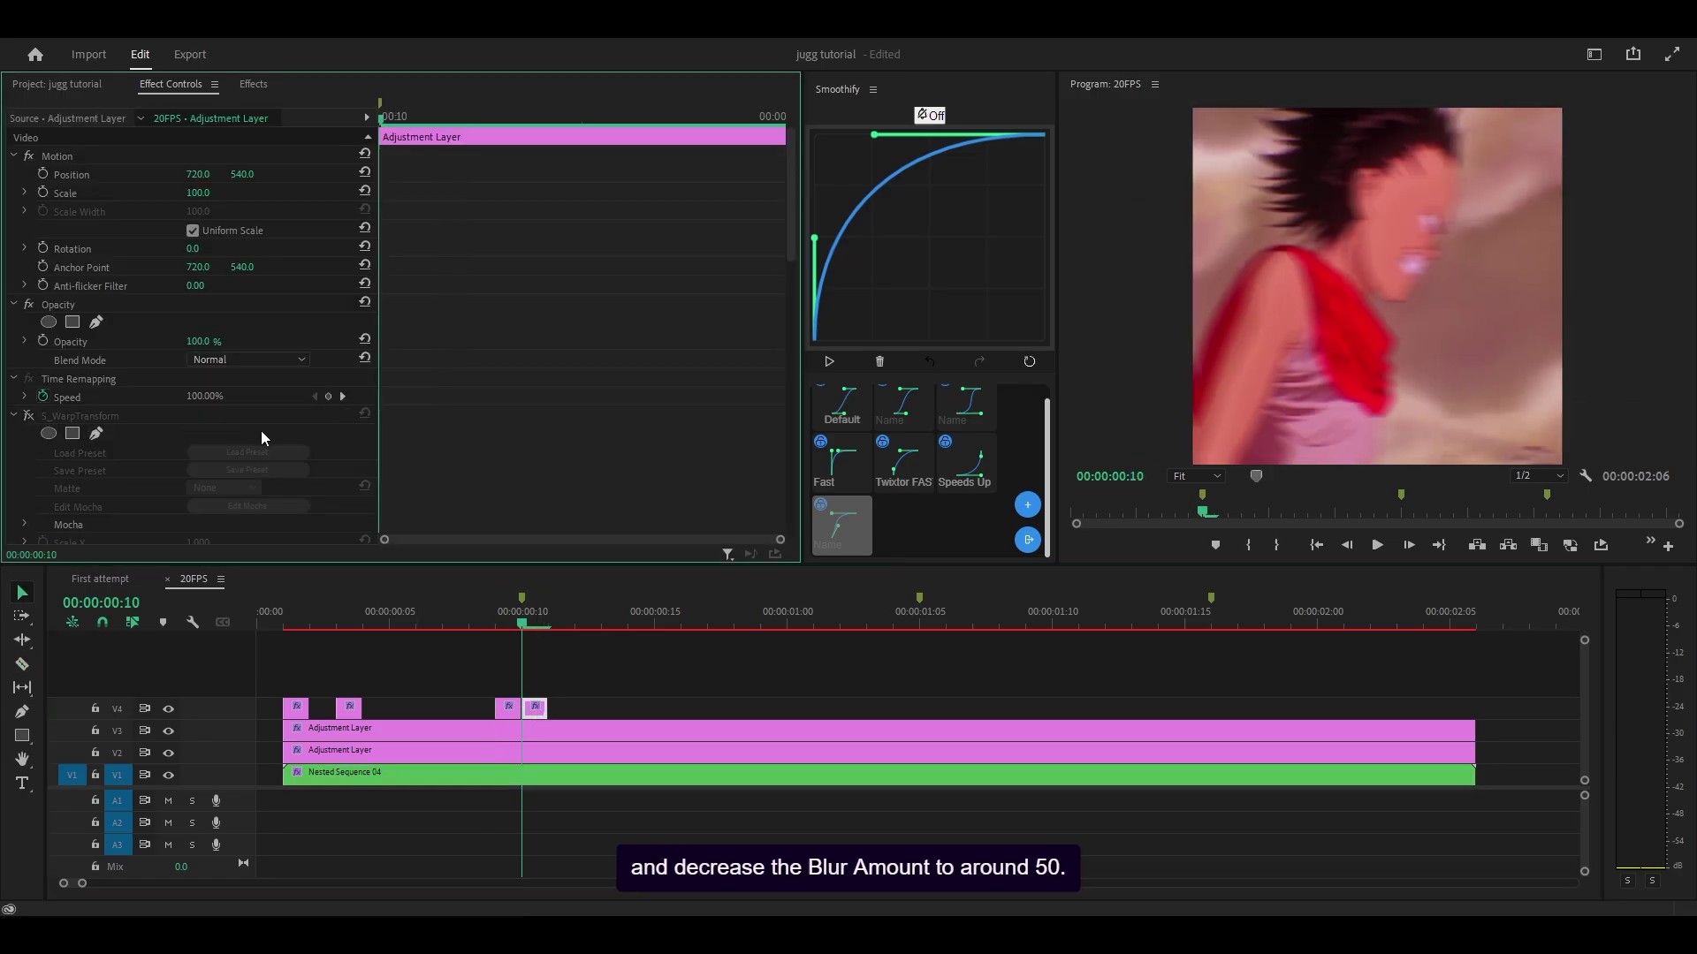
pyautogui.scroll(-2, 506, 430)
pyautogui.scroll(-1, 506, 430)
pyautogui.click(201, 403)
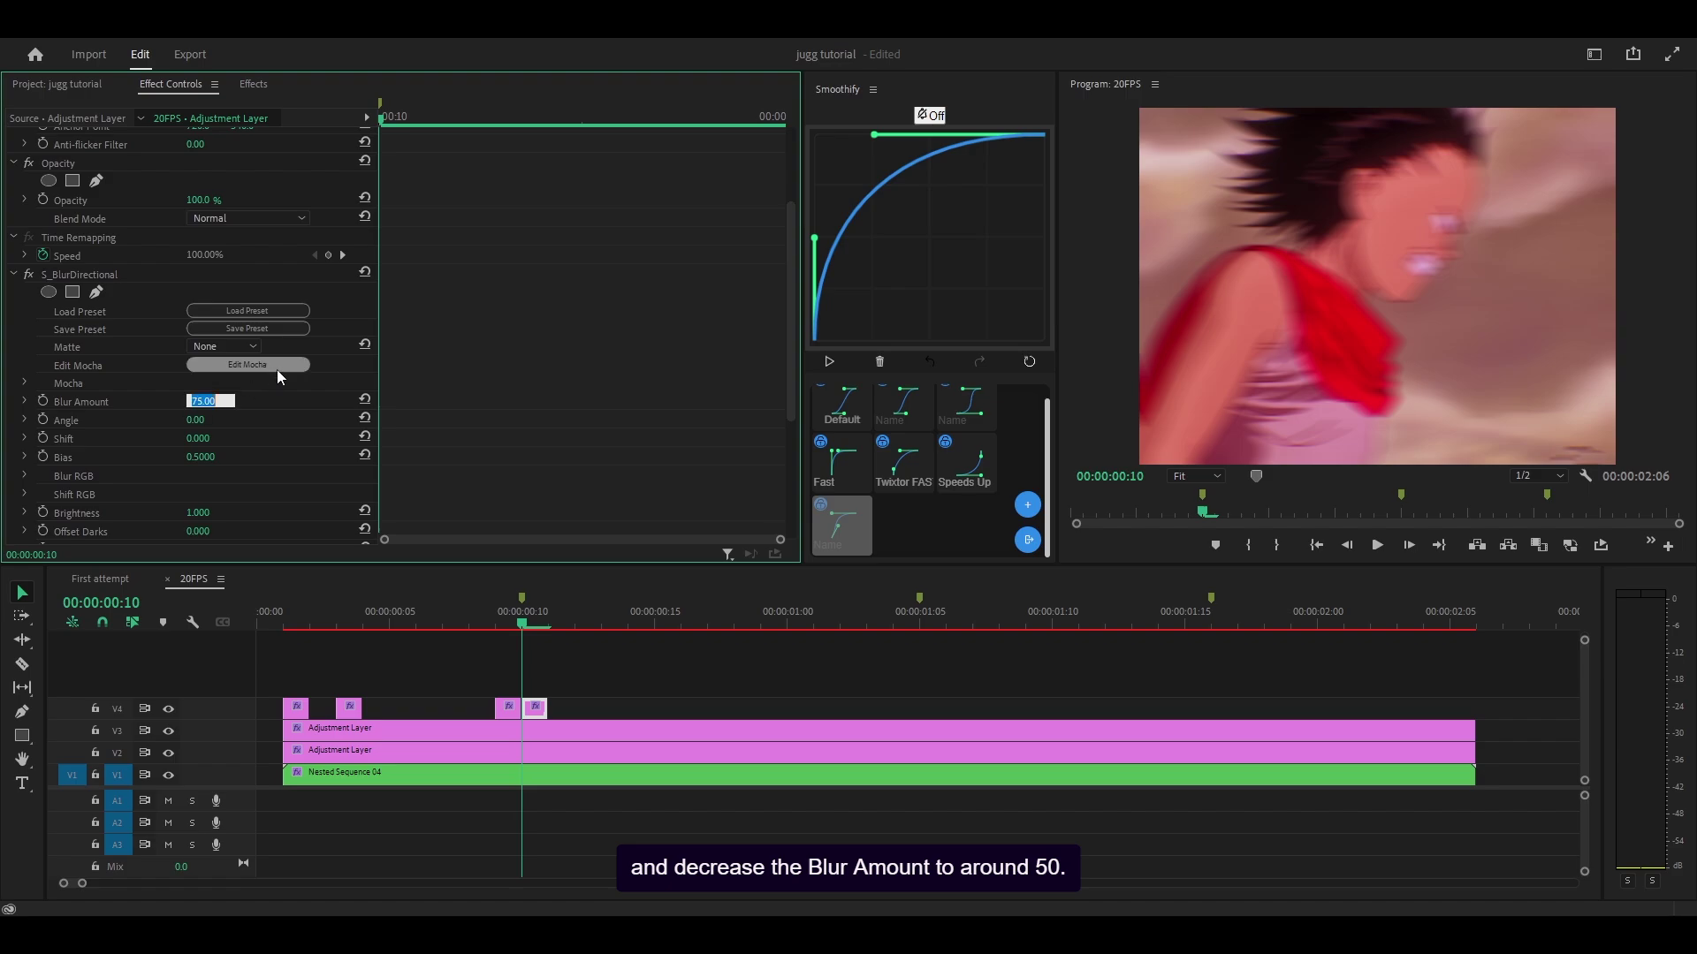
pyautogui.press('Return')
# - Try S_BlurDirectional's Brightness at 1.5 on the layer at 00:00:00:10, and settle on 2
pyautogui.scroll(-2, 79, 174)
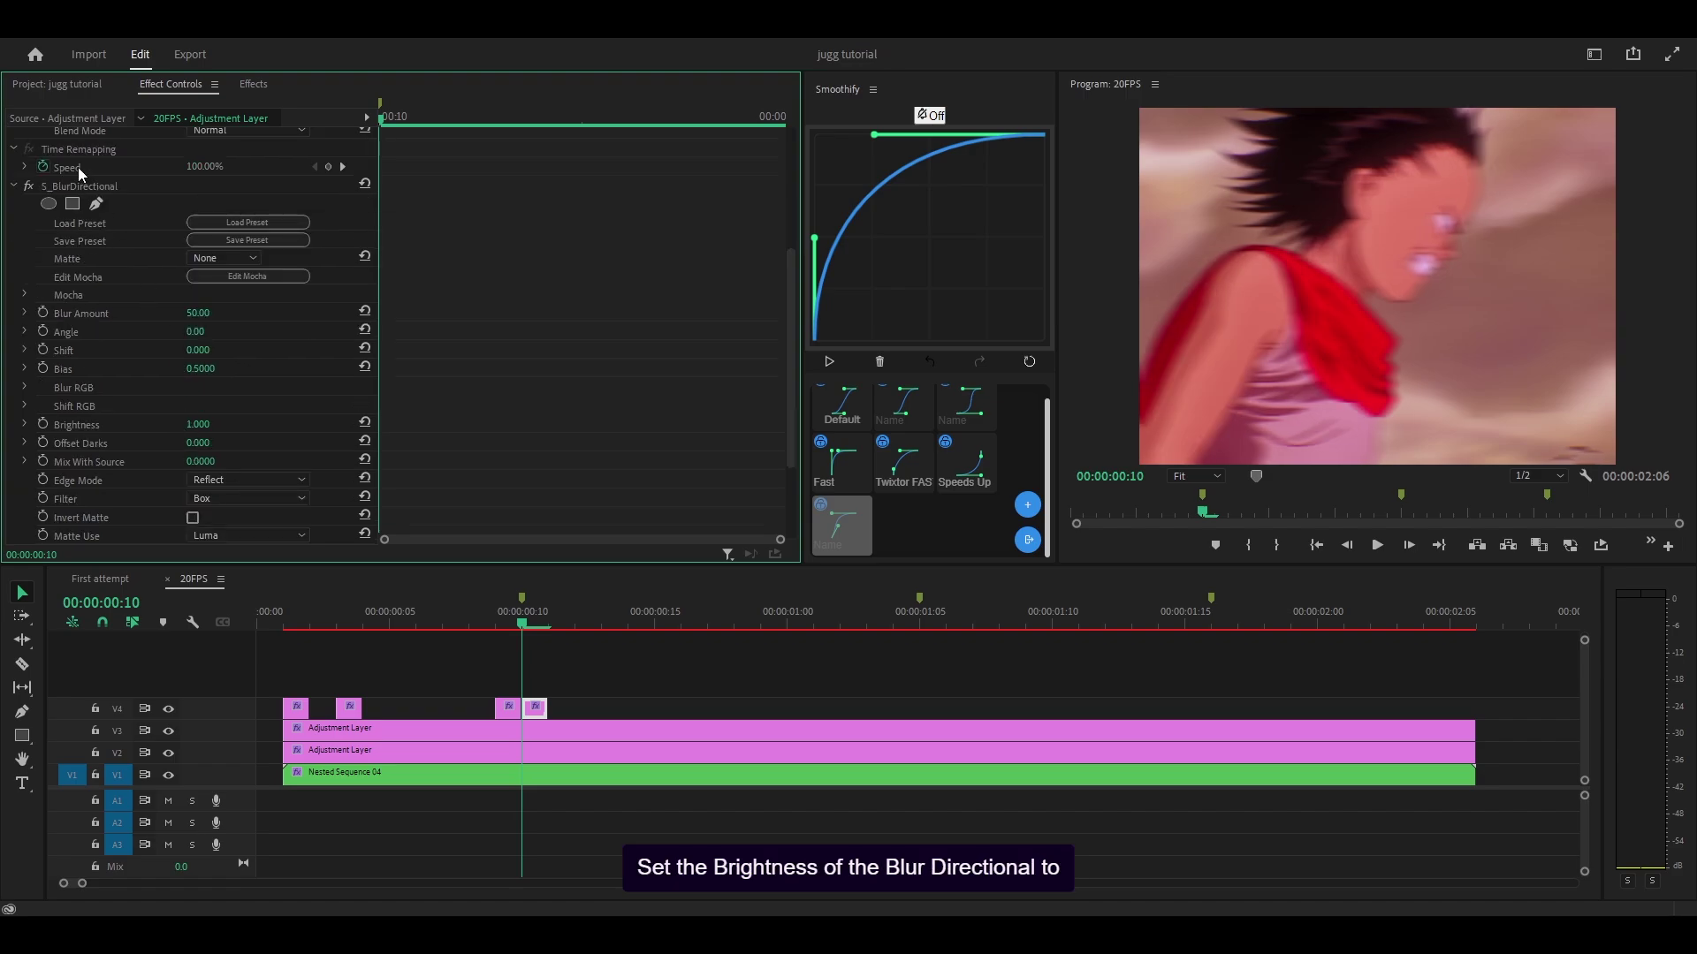
pyautogui.click(200, 424)
pyautogui.write('1.5')
pyautogui.press('Return')
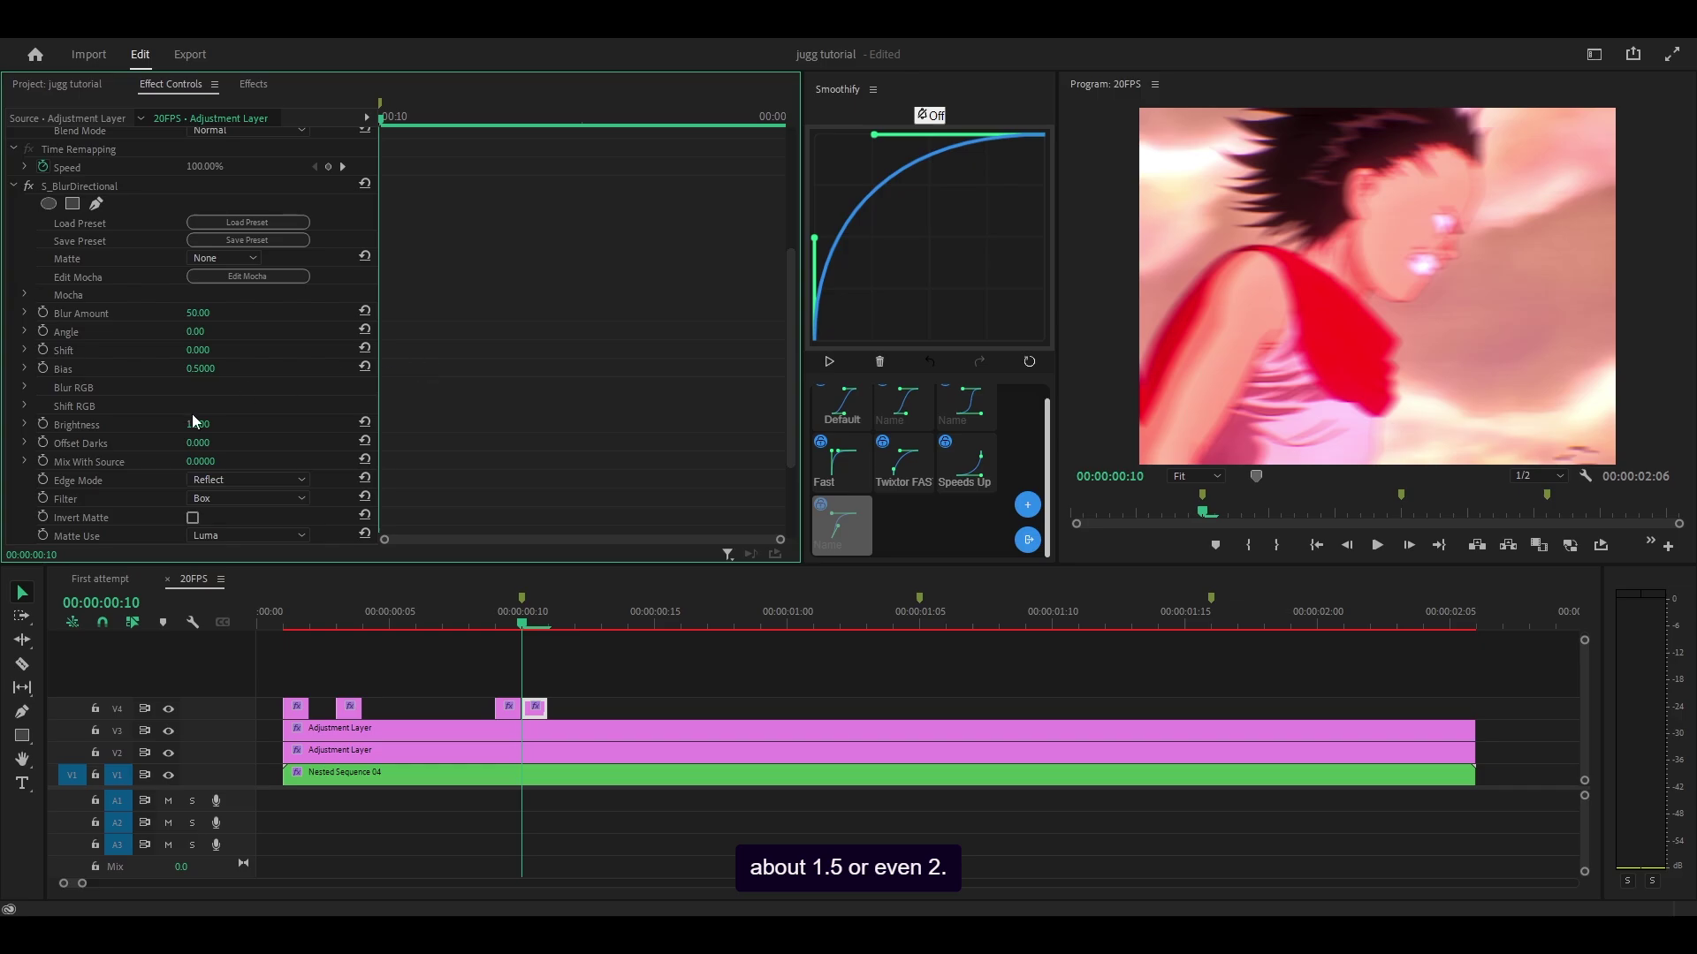
pyautogui.write('2')
pyautogui.press('Return')
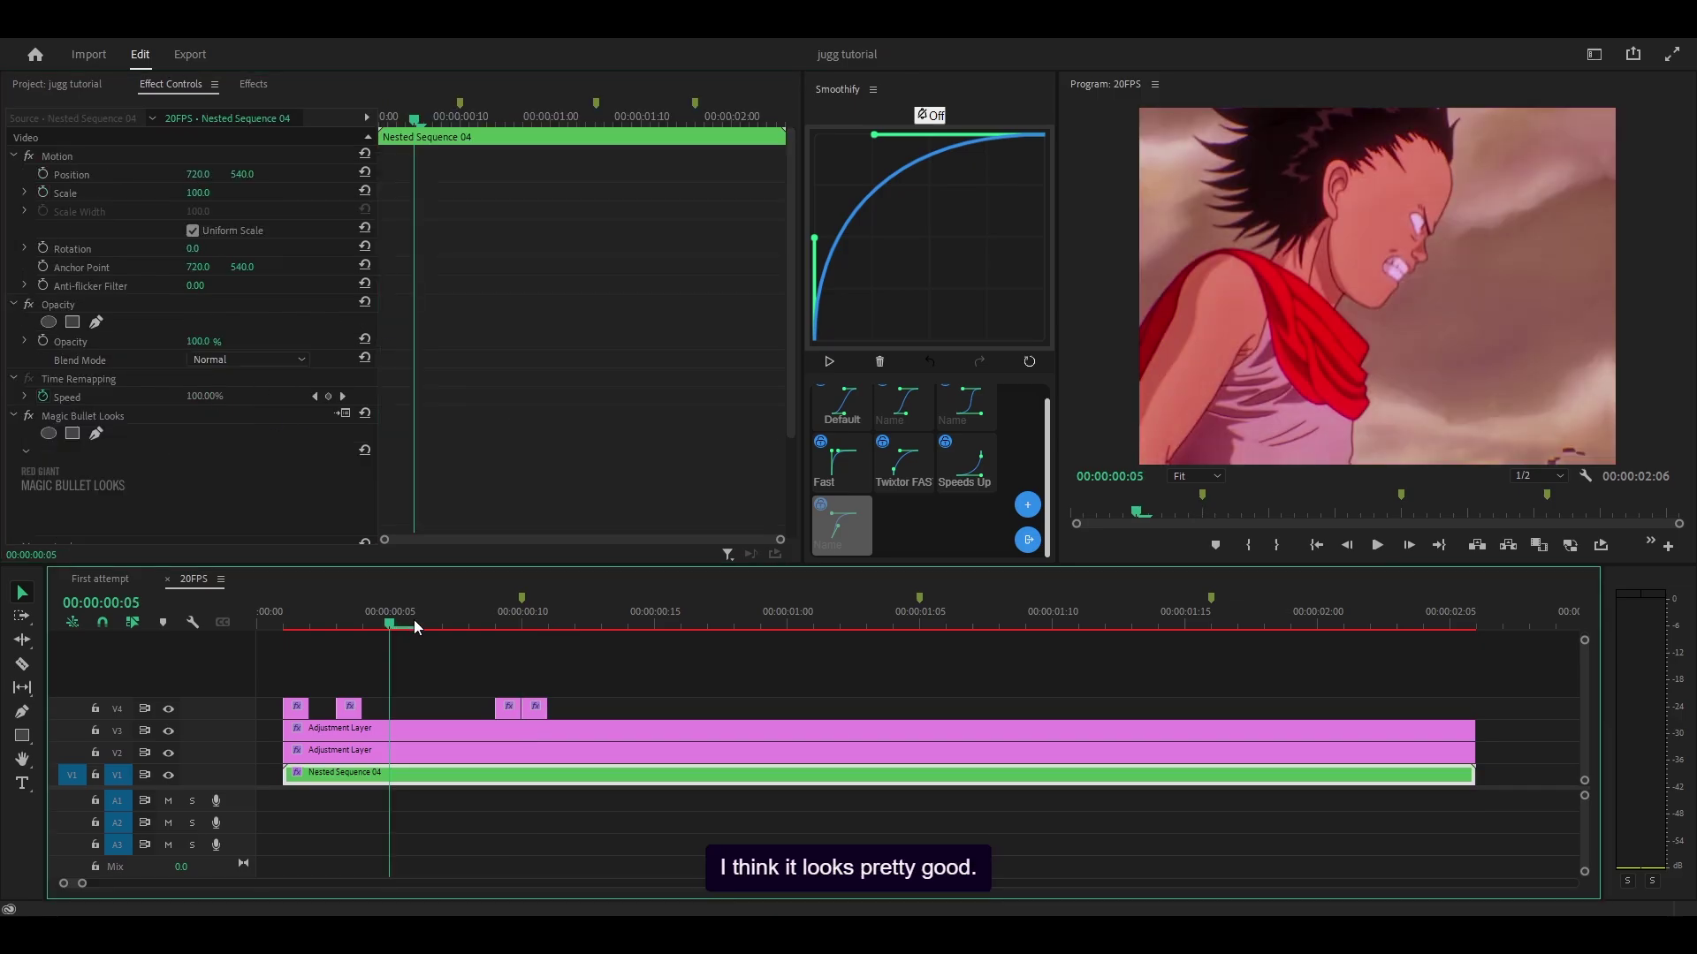
# - Extend the brightened blur adjustment layer at 00:00:00:10 by one frame
pyautogui.moveTo(416, 617); pyautogui.dragTo(525, 624)
pyautogui.moveTo(547, 709); pyautogui.dragTo(573, 709)
pyautogui.click(557, 710)
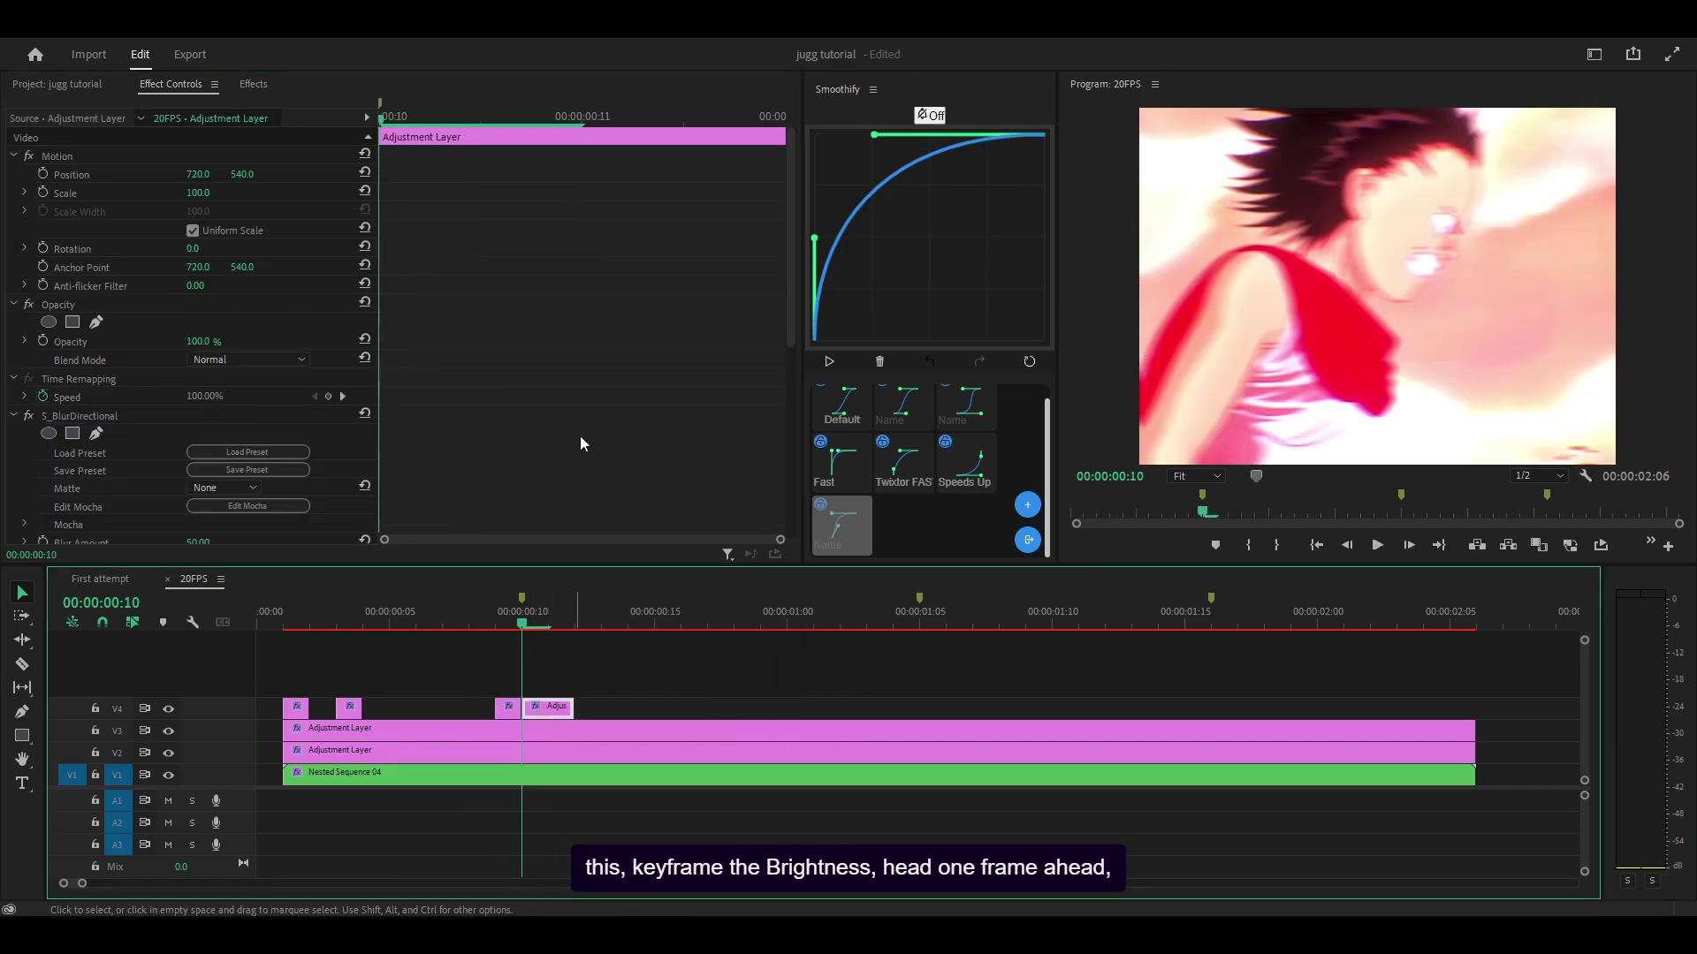
# - Keyframe S_BlurDirectional's Brightness at 2 on 00:00:00:10 and at 1.5 one frame ahead
pyautogui.scroll(-5, 566, 397)
pyautogui.click(44, 371)
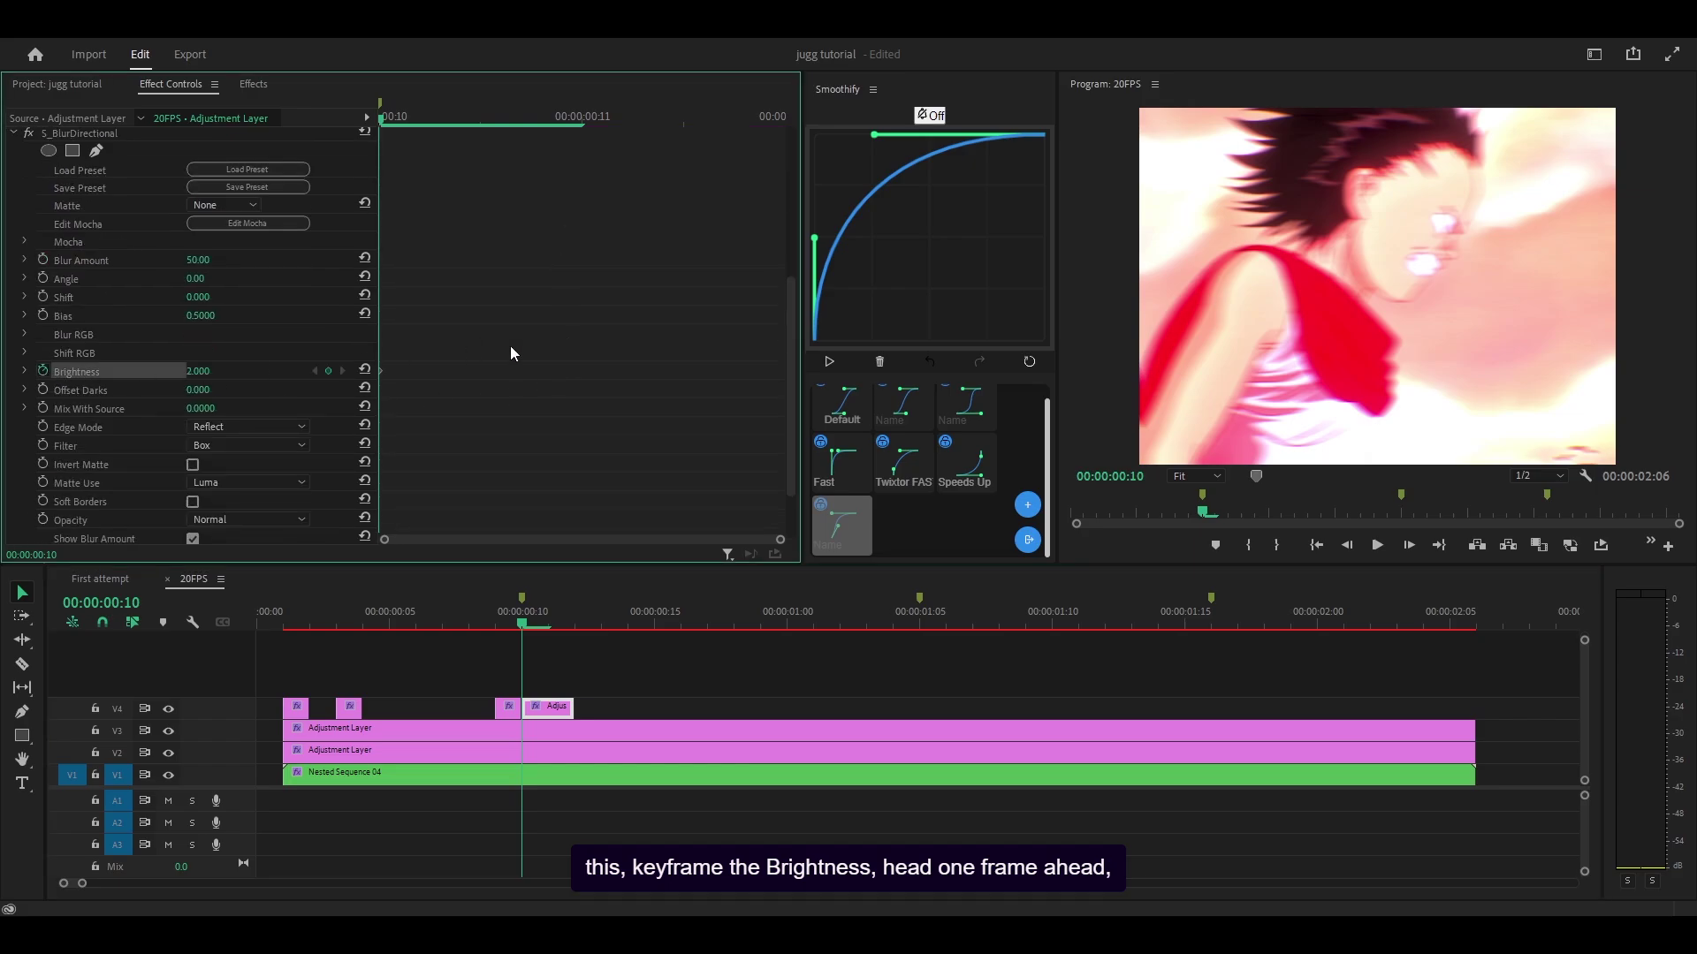
pyautogui.press('Right')
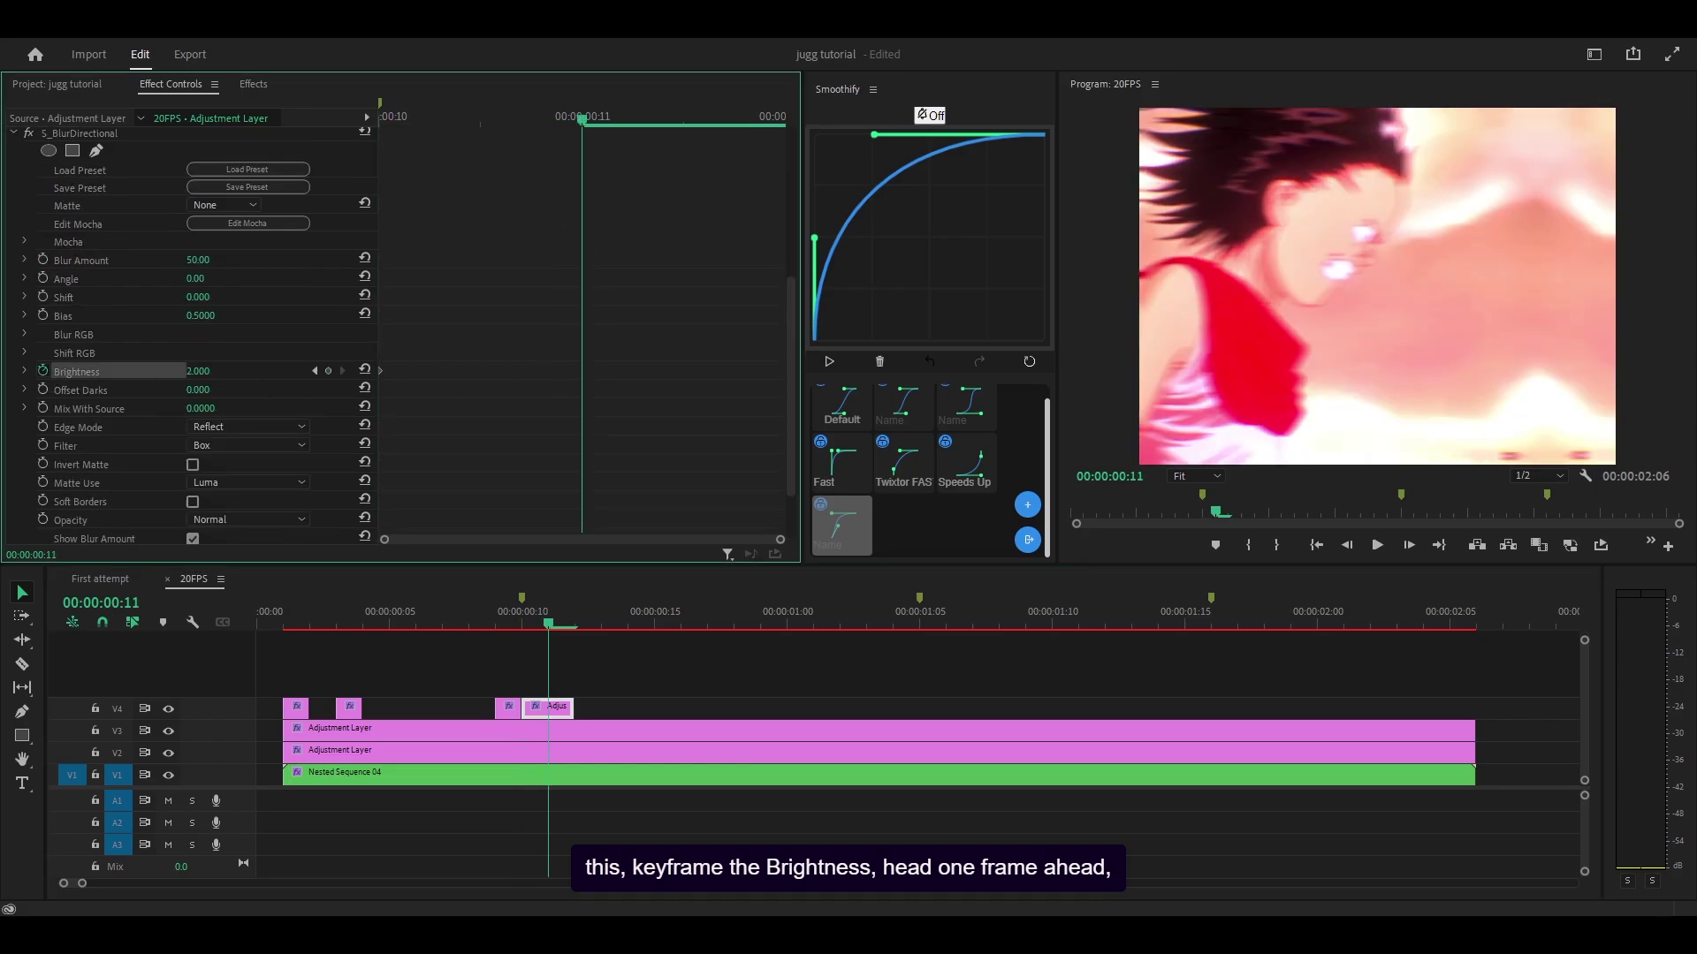
pyautogui.click(194, 371)
pyautogui.write('1')
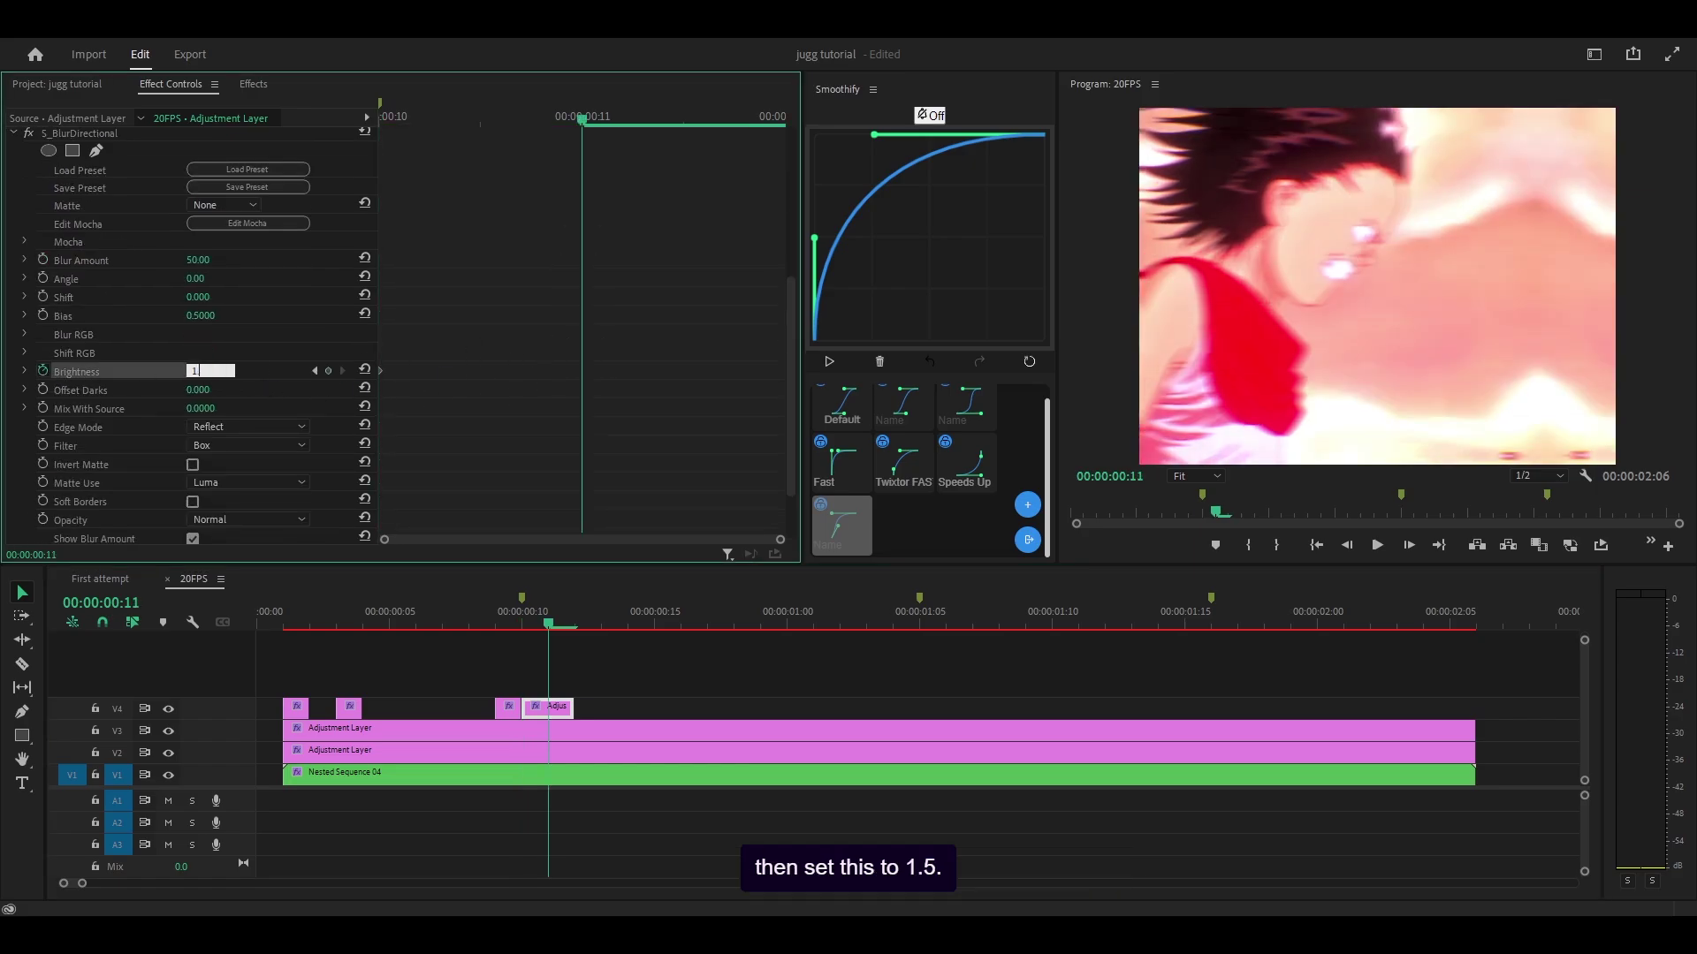
pyautogui.write('.5')
pyautogui.press('Return')
pyautogui.moveTo(446, 627); pyautogui.dragTo(301, 617)
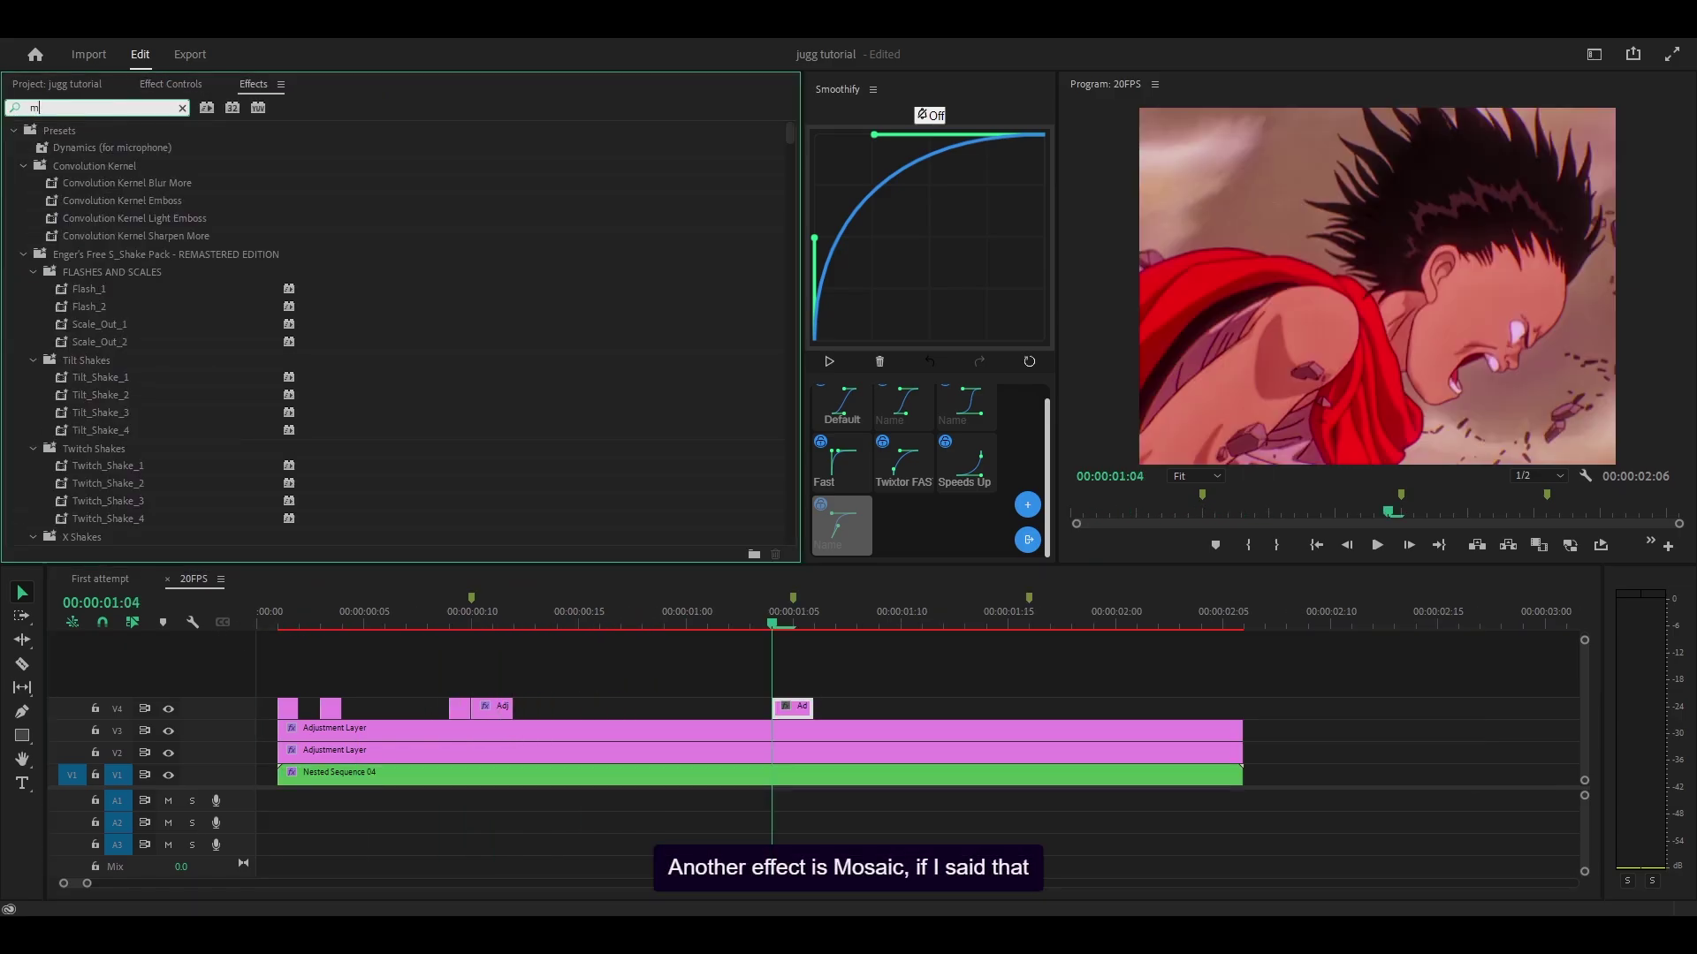
# - Apply the Stylize Mosaic effect to the adjustment layer at 00:00:01:04 and keyframe its Horizontal and Vertical Blocks at 10
pyautogui.write('osaic')
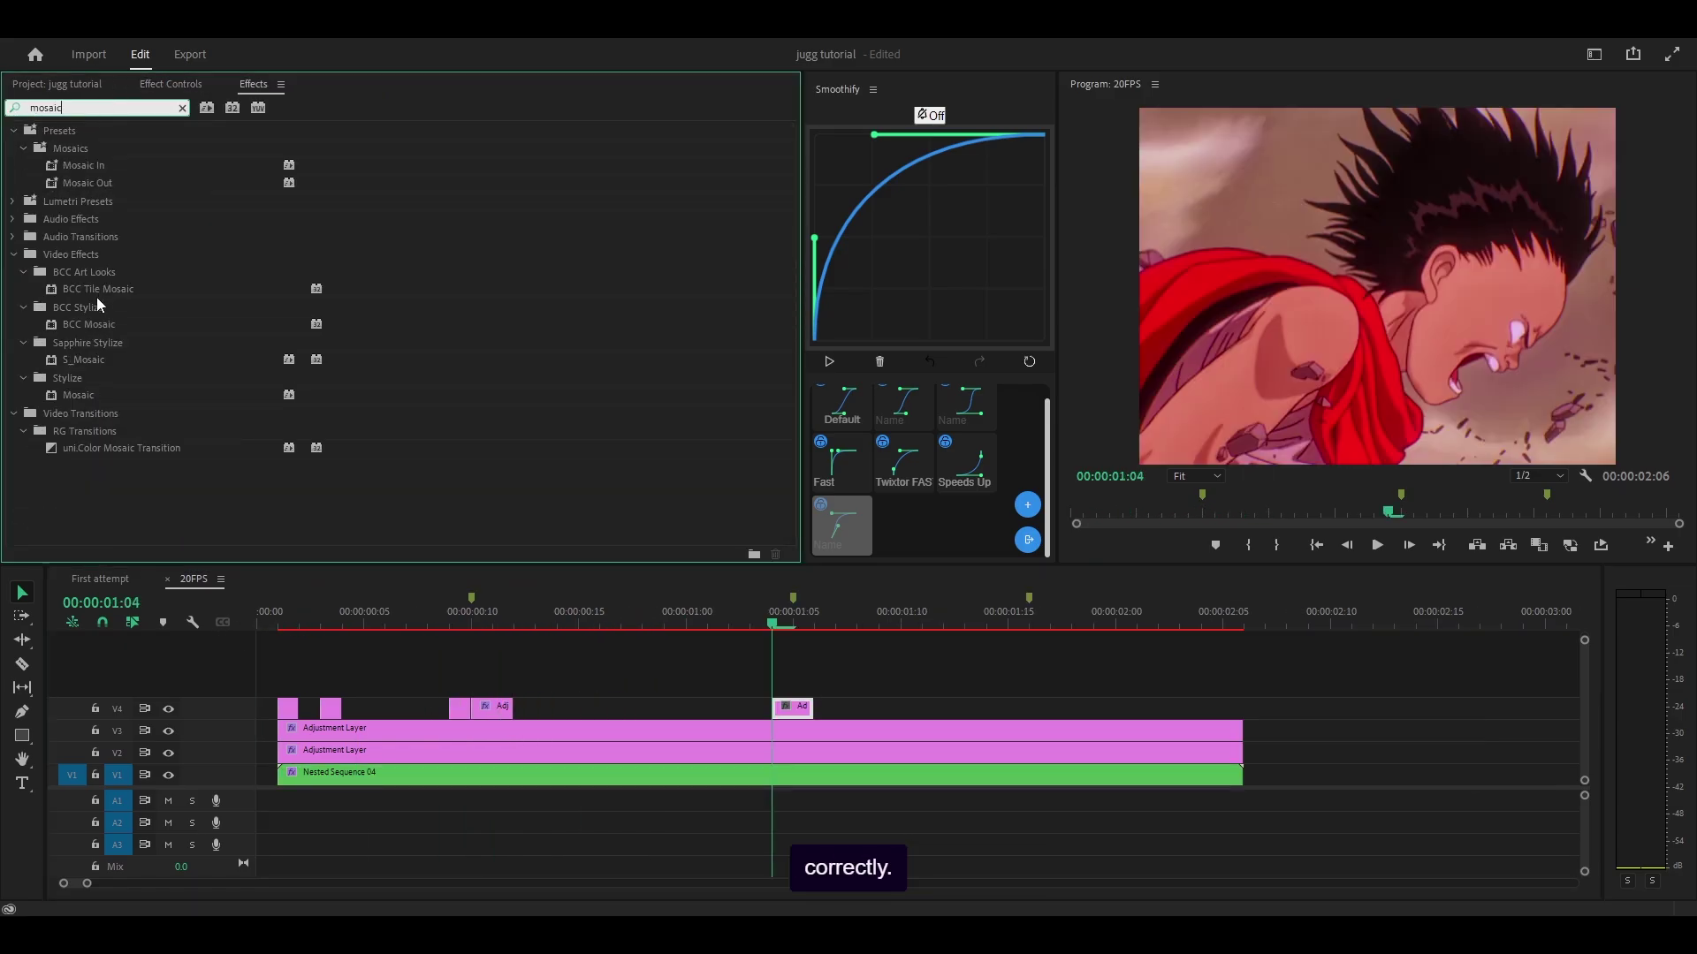
pyautogui.doubleClick(83, 394)
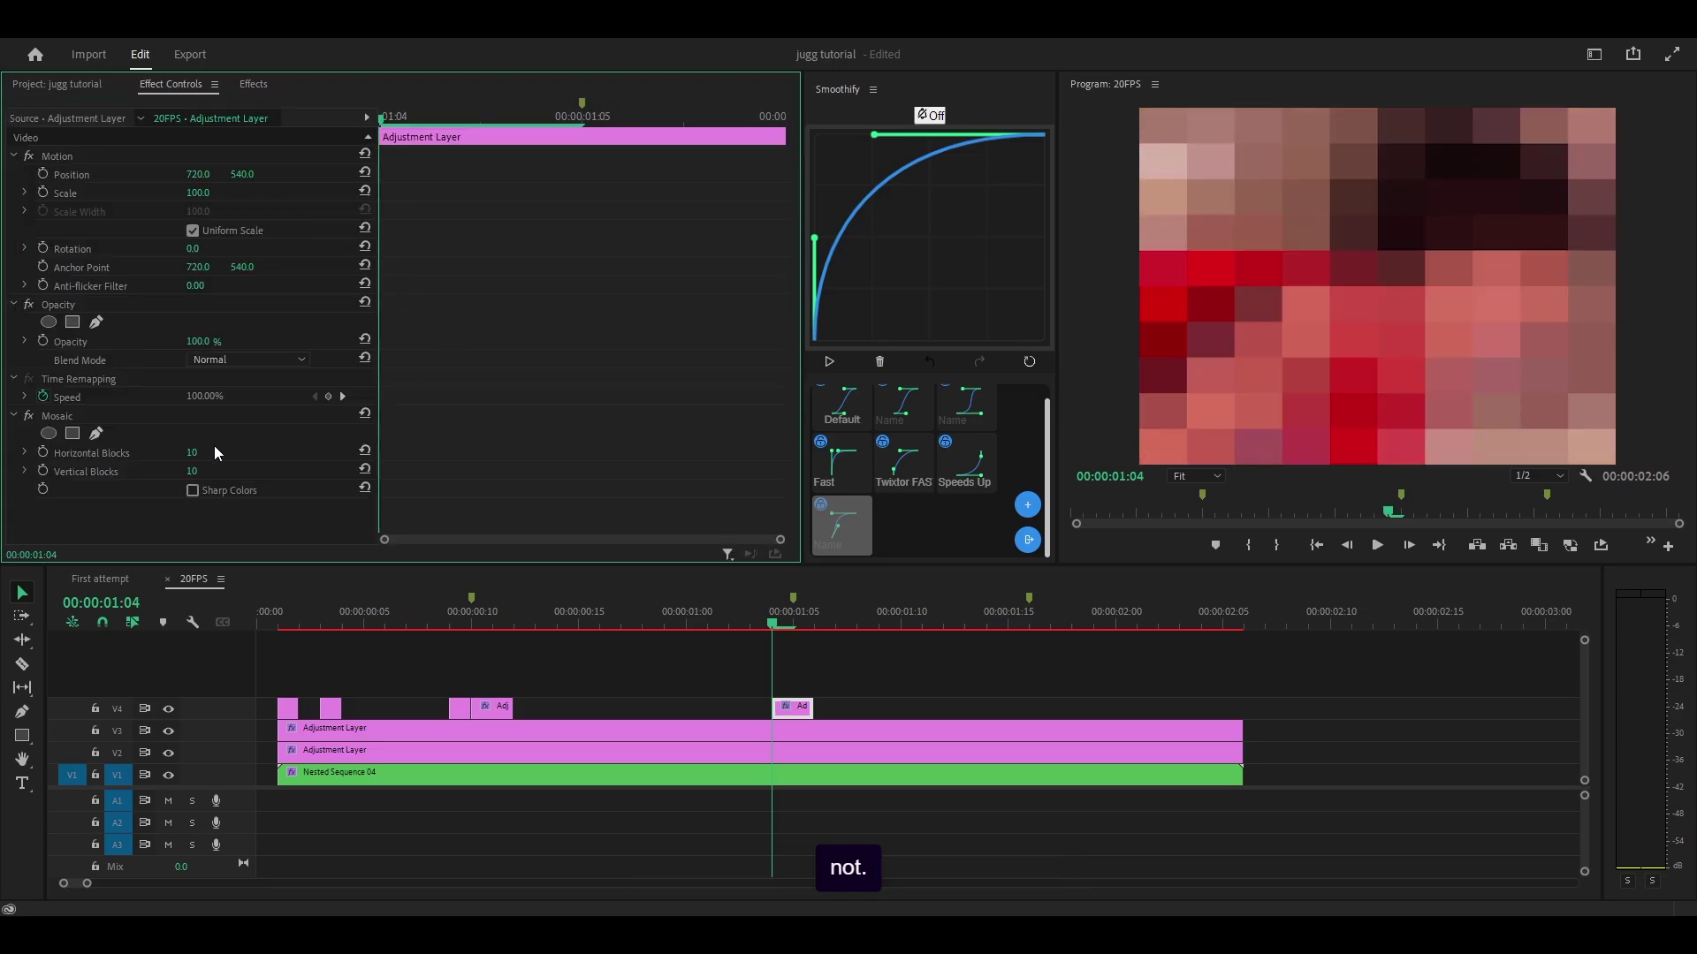
pyautogui.click(42, 451)
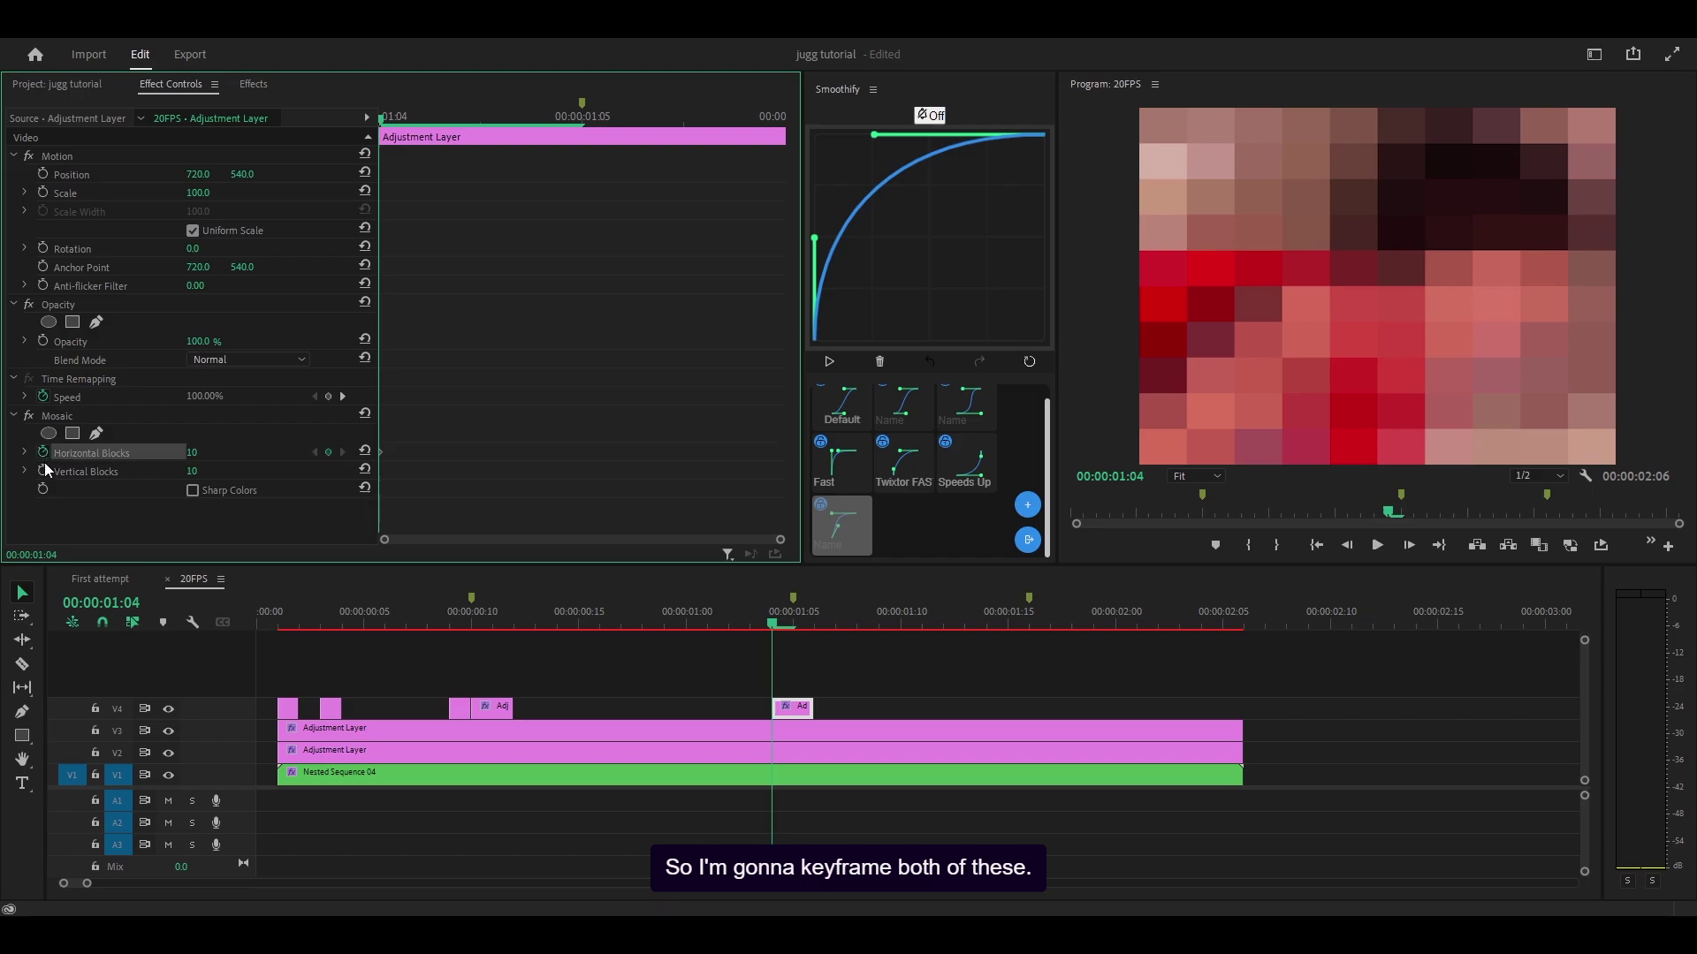
pyautogui.click(42, 470)
pyautogui.scroll(1, 810, 711)
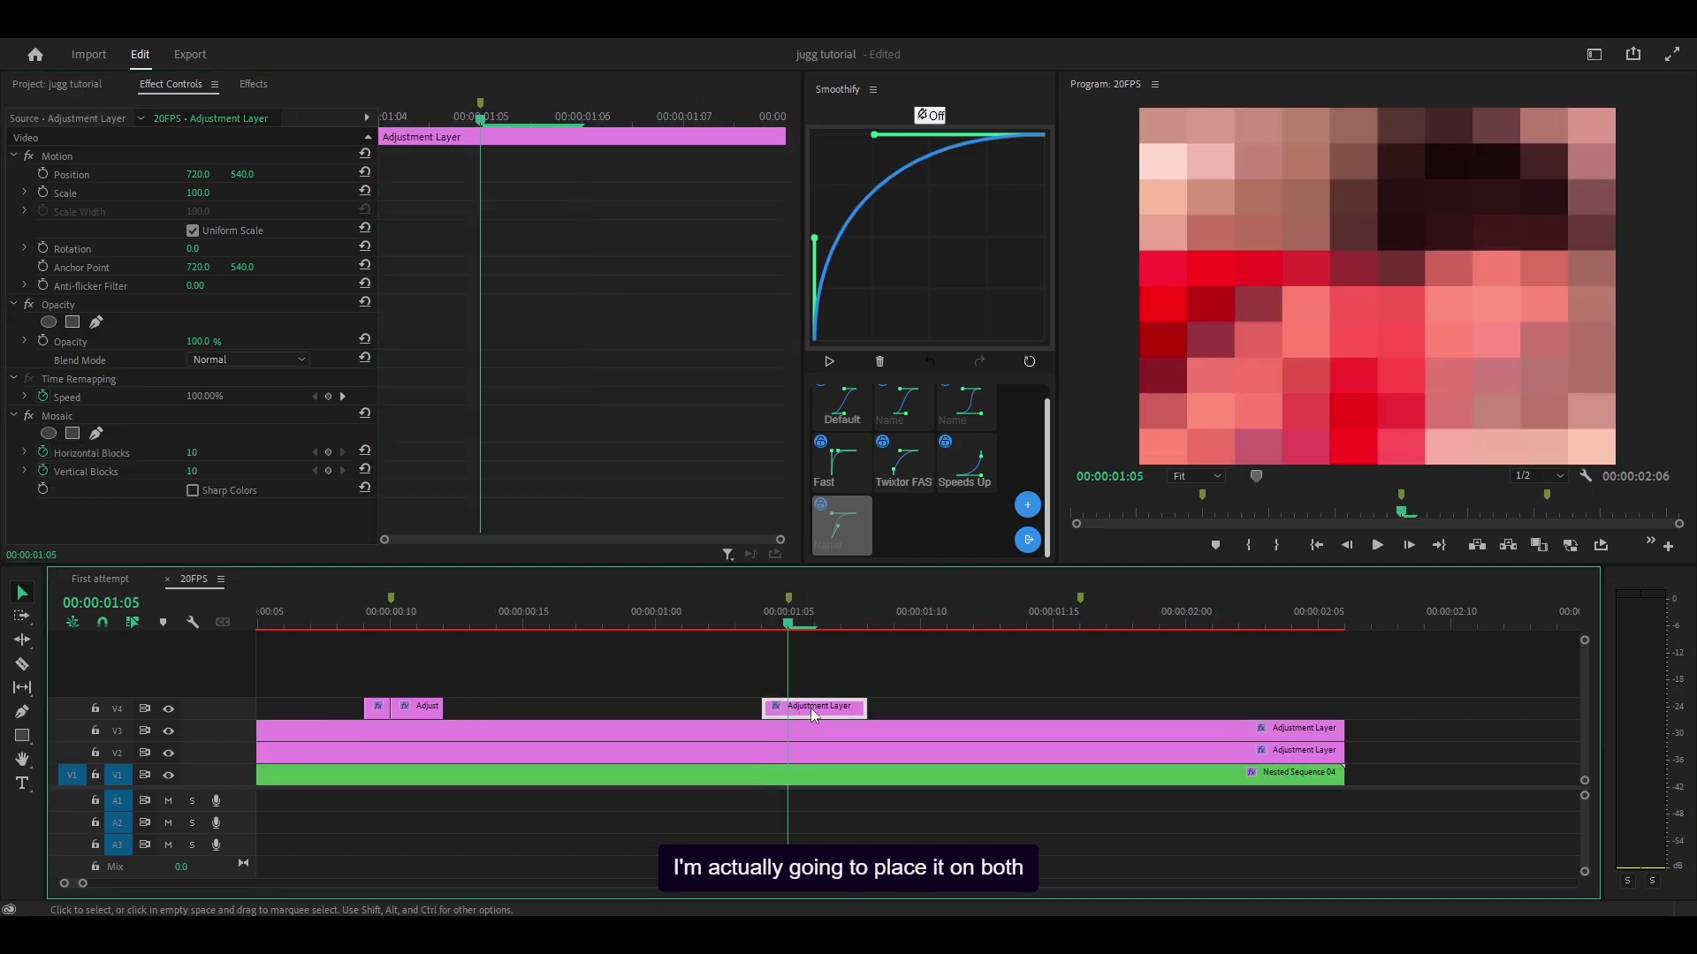
# - Restart the keyframing of Mosaic's Horizontal and Vertical Blocks at 00:00:01:04, the first frame of the four-frame adjustment layer
pyautogui.press('Right')
pyautogui.press('Right')
pyautogui.press('Right')
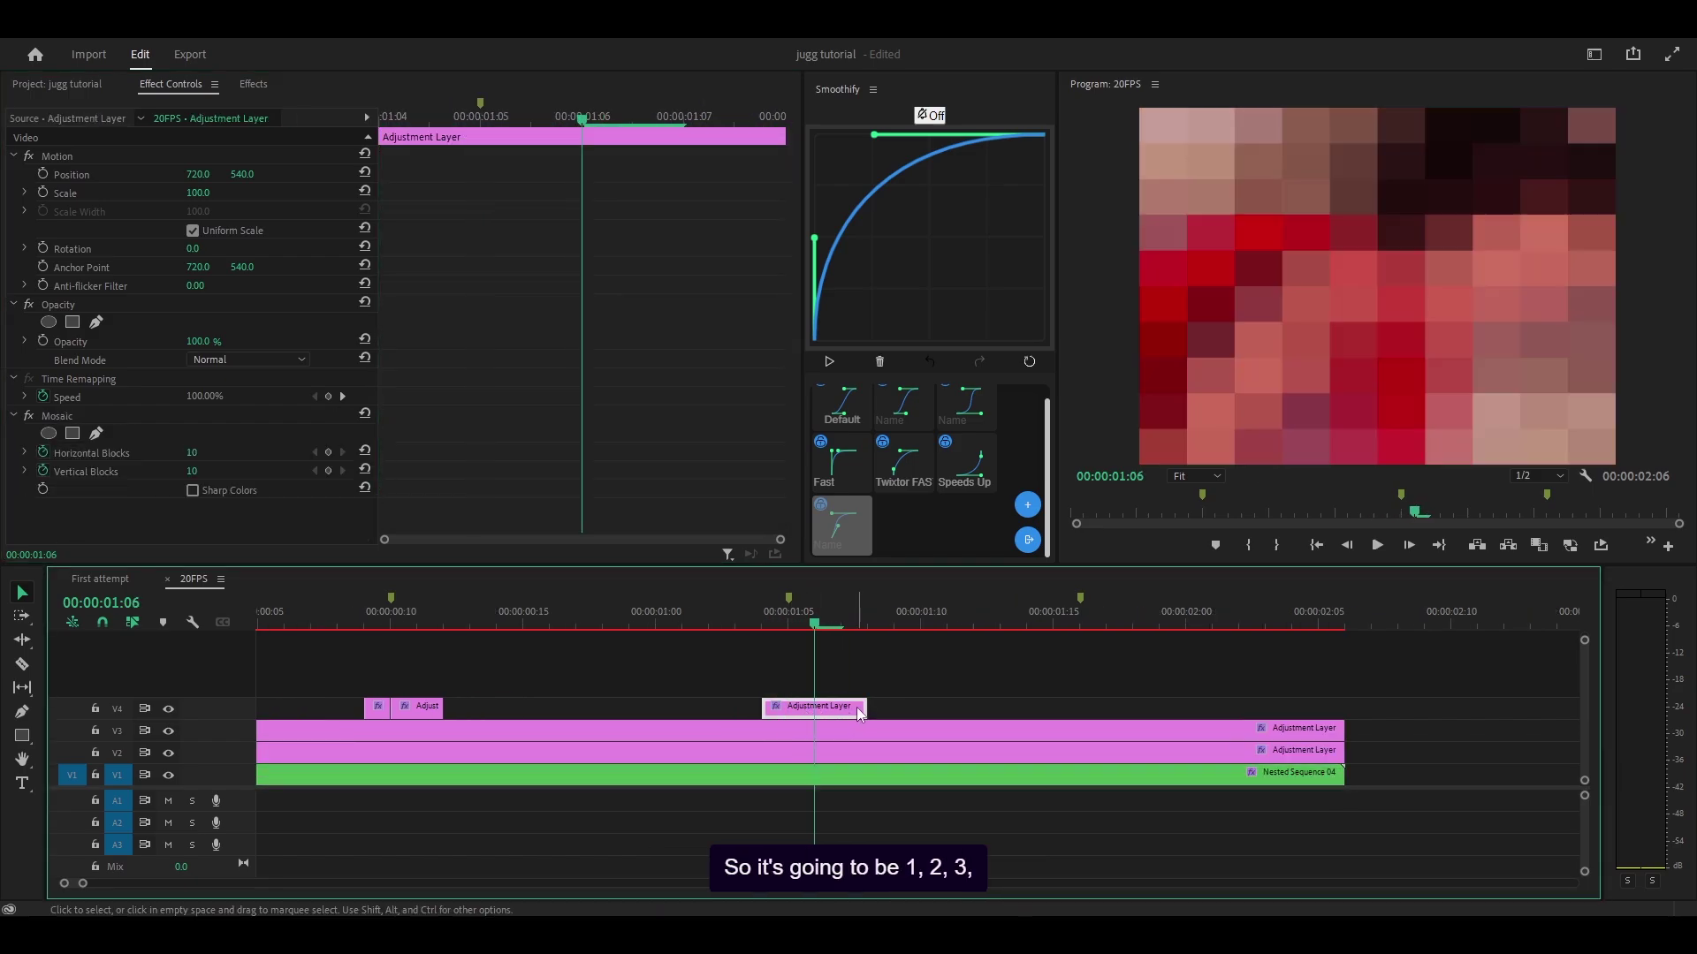
pyautogui.click(761, 624)
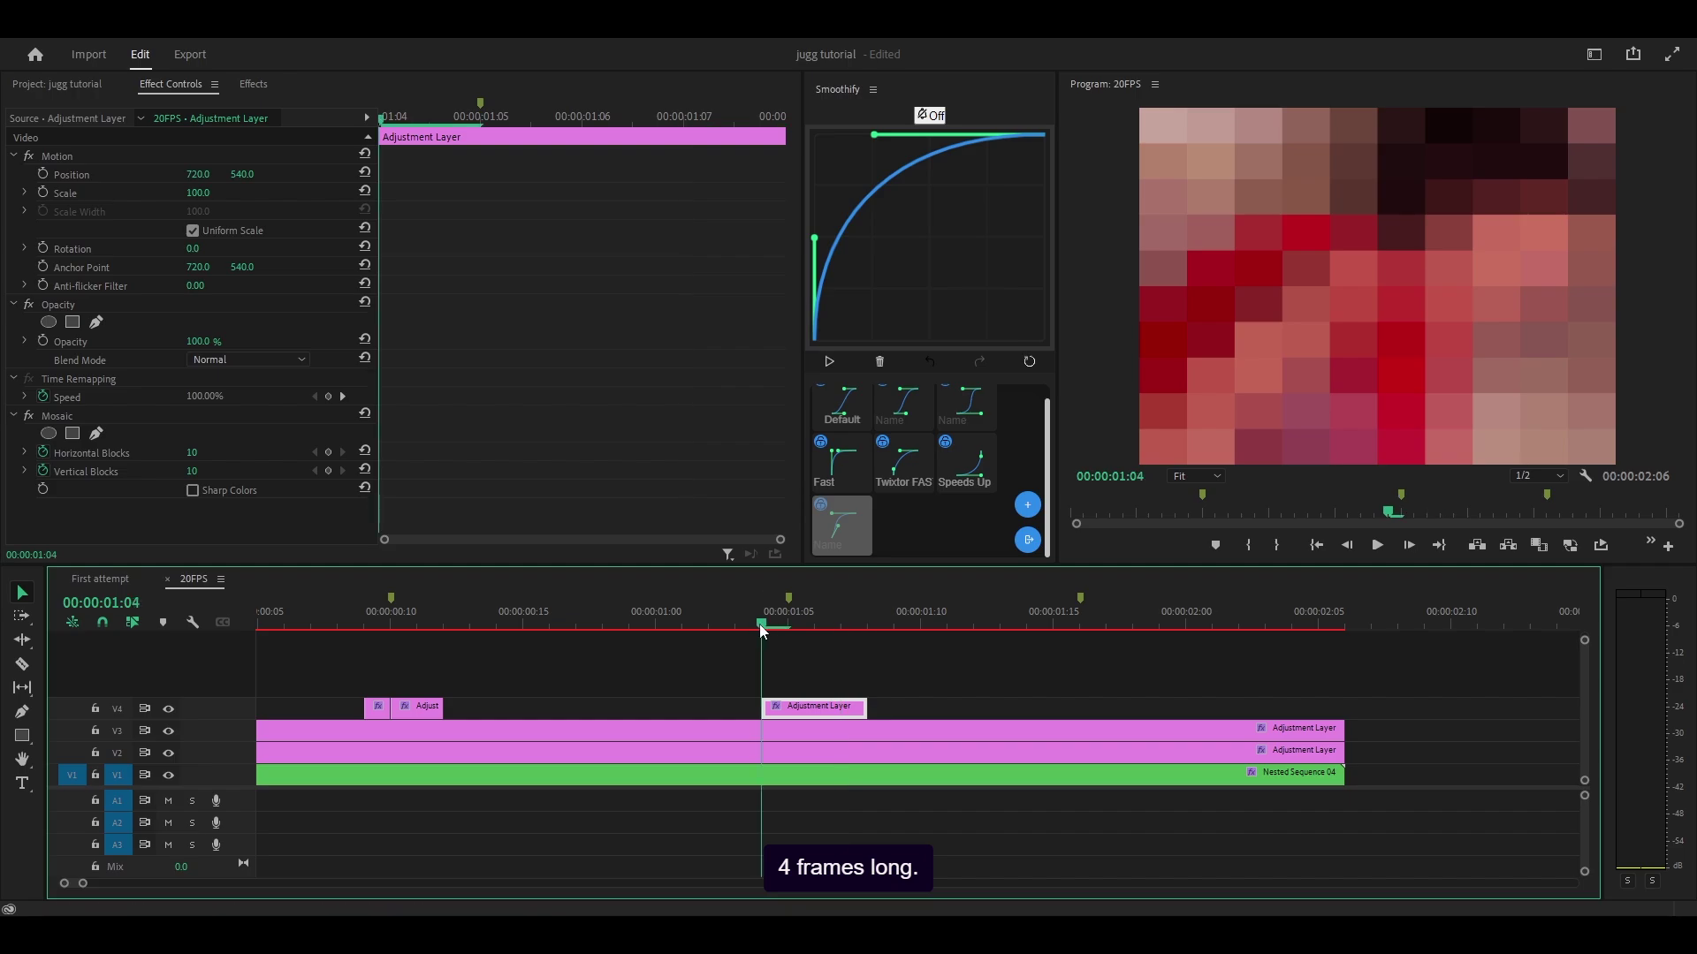
pyautogui.click(44, 451)
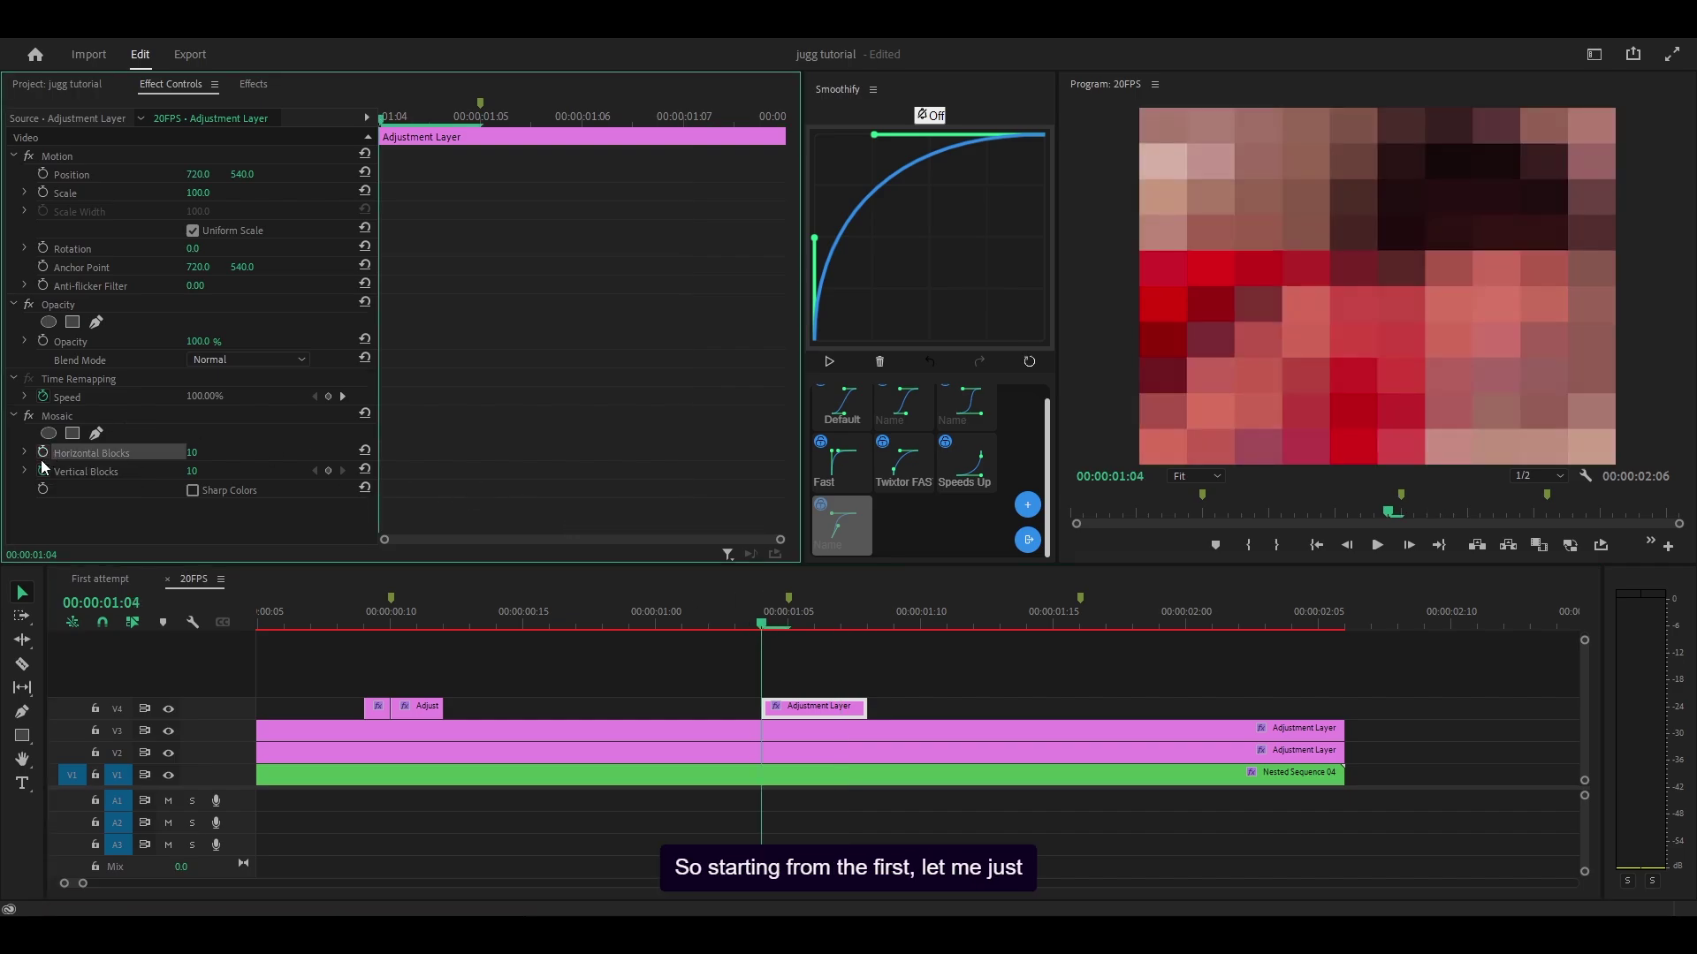
pyautogui.click(42, 470)
pyautogui.click(43, 452)
# - Set Mosaic's Horizontal and Vertical Blocks to 200 at 00:00:01:04
pyautogui.click(192, 453)
pyautogui.write('200')
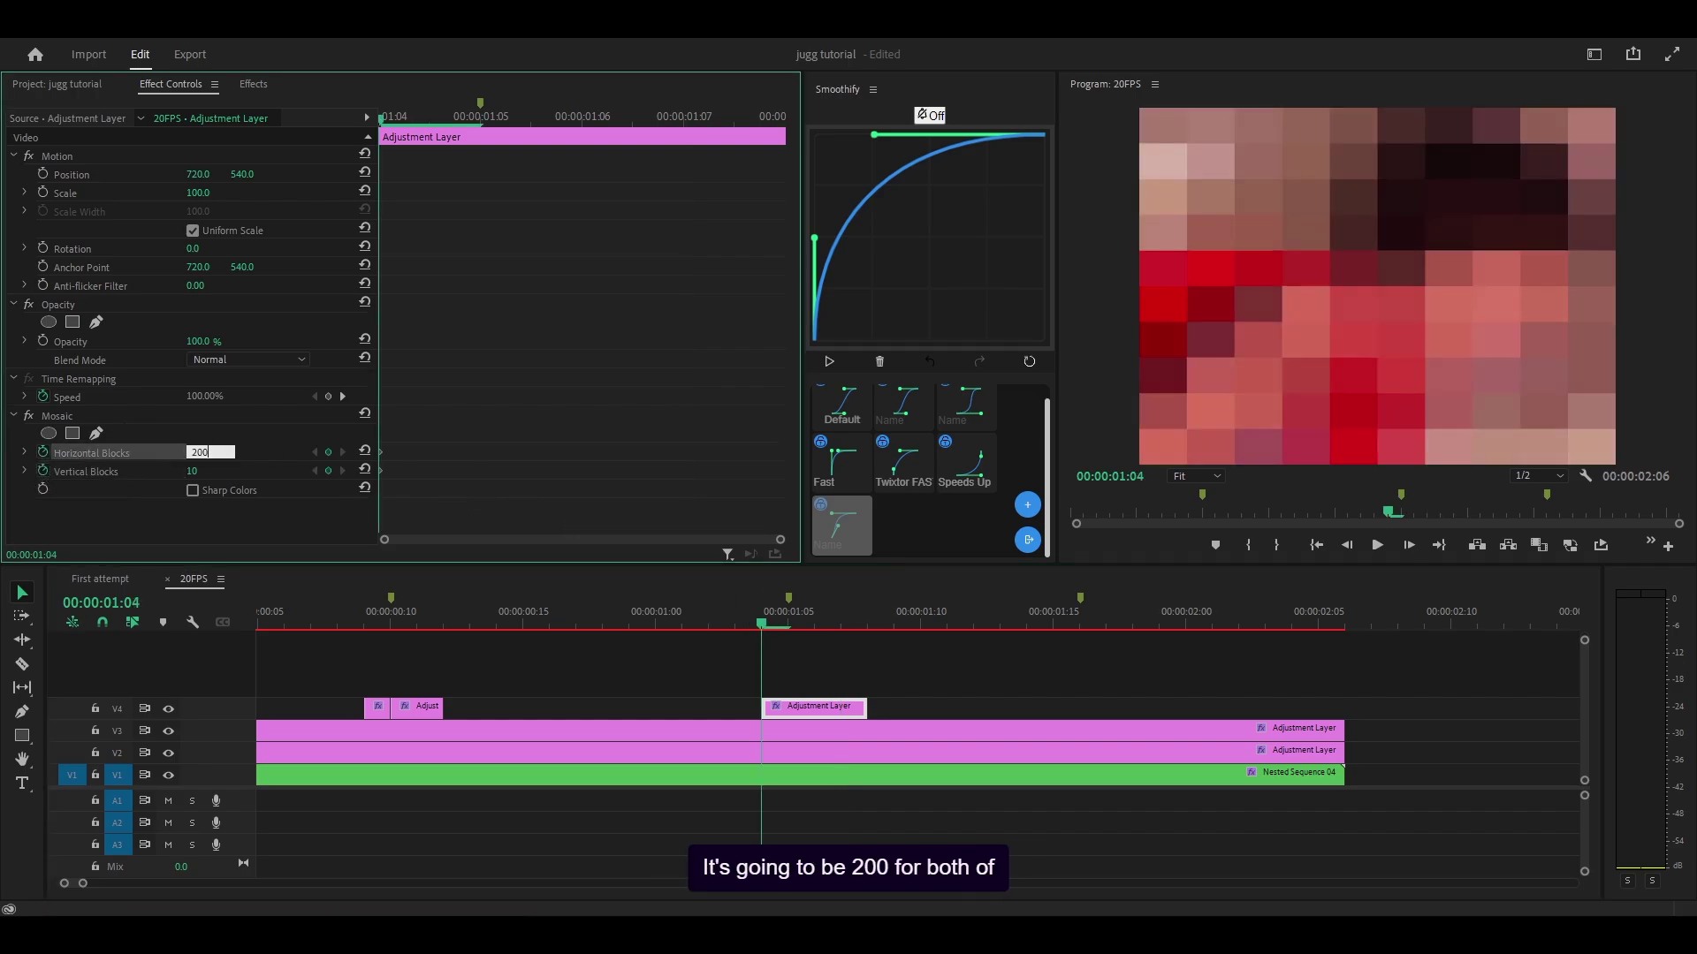
pyautogui.press('Tab')
pyautogui.write('200')
pyautogui.press('Return')
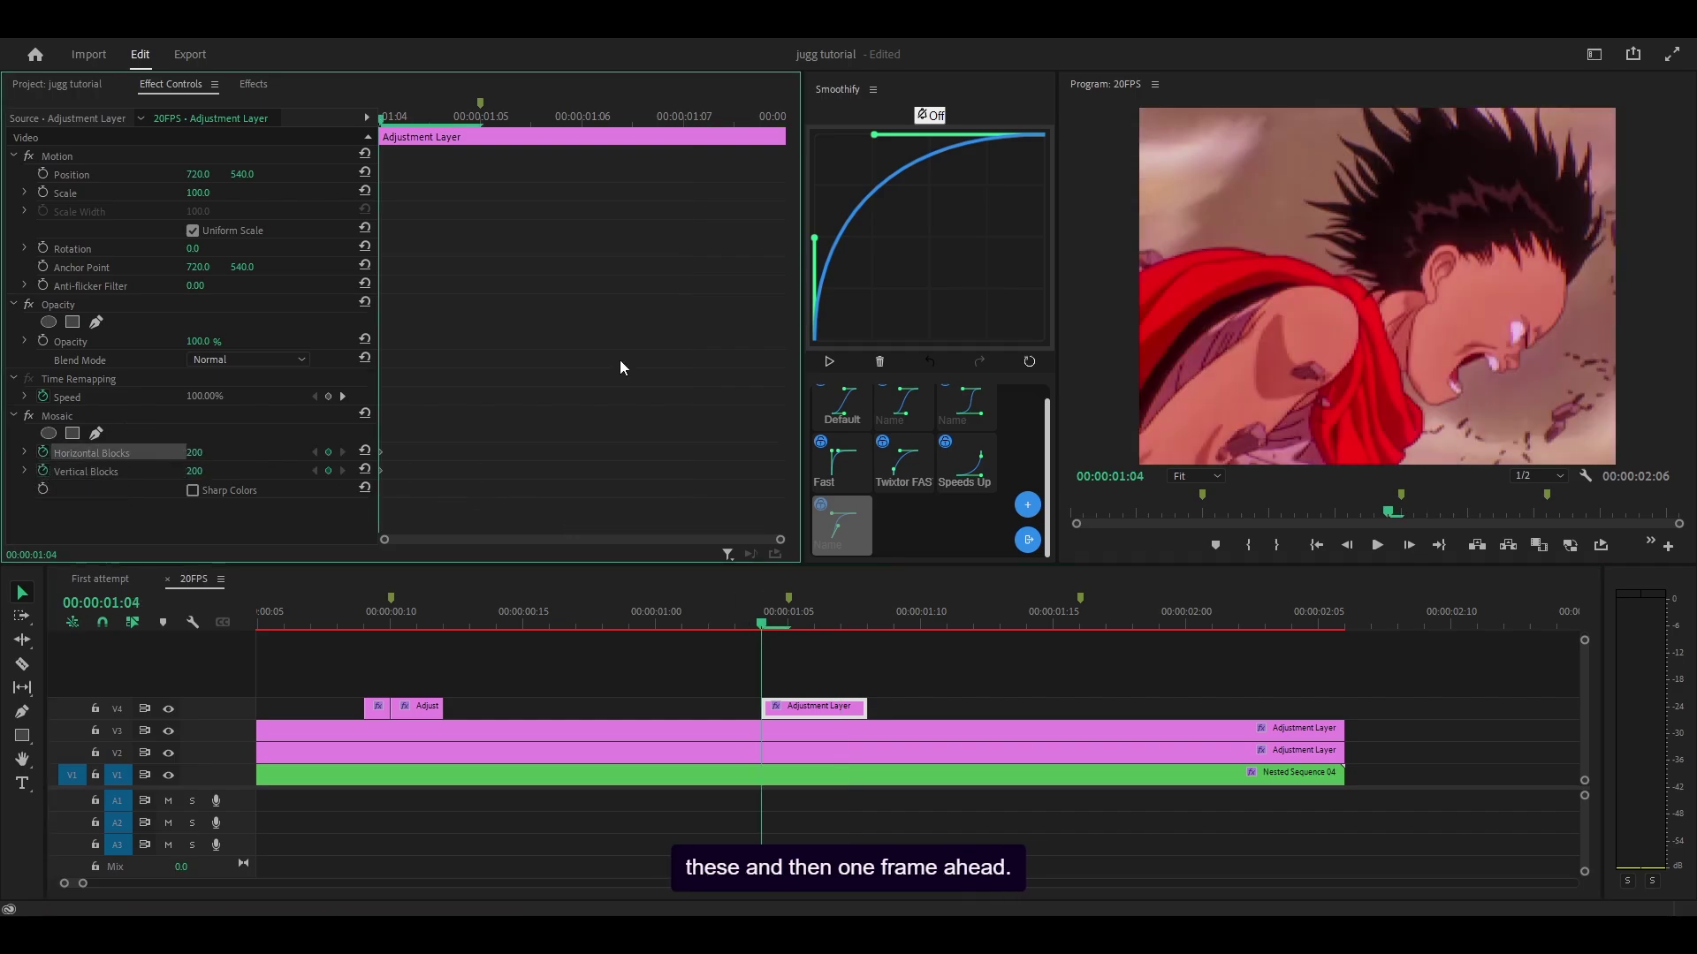
# - Keyframe Mosaic's Horizontal and Vertical Blocks at 100 one frame ahead, at 00:00:01:05
pyautogui.press('Right')
pyautogui.click(218, 452)
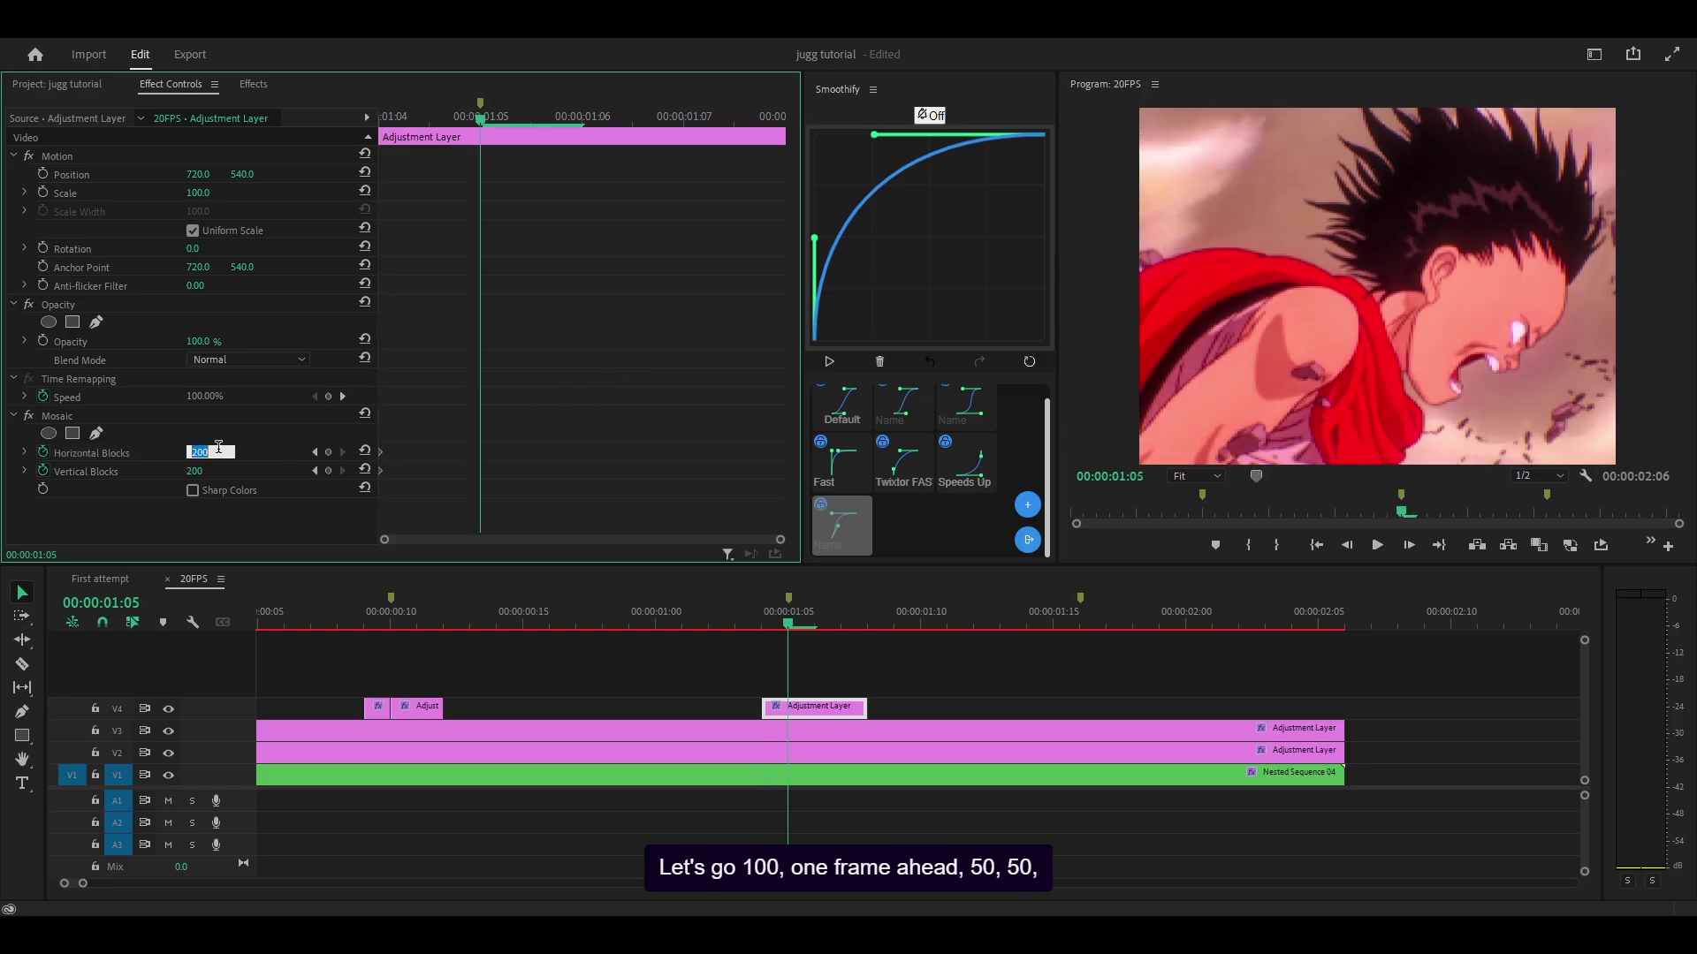
pyautogui.write('100')
pyautogui.press('Tab')
pyautogui.write('100')
pyautogui.press('Return')
# - Keyframe Mosaic's Horizontal and Vertical Blocks at 50 on the following frame, 00:00:01:06
pyautogui.press('Right')
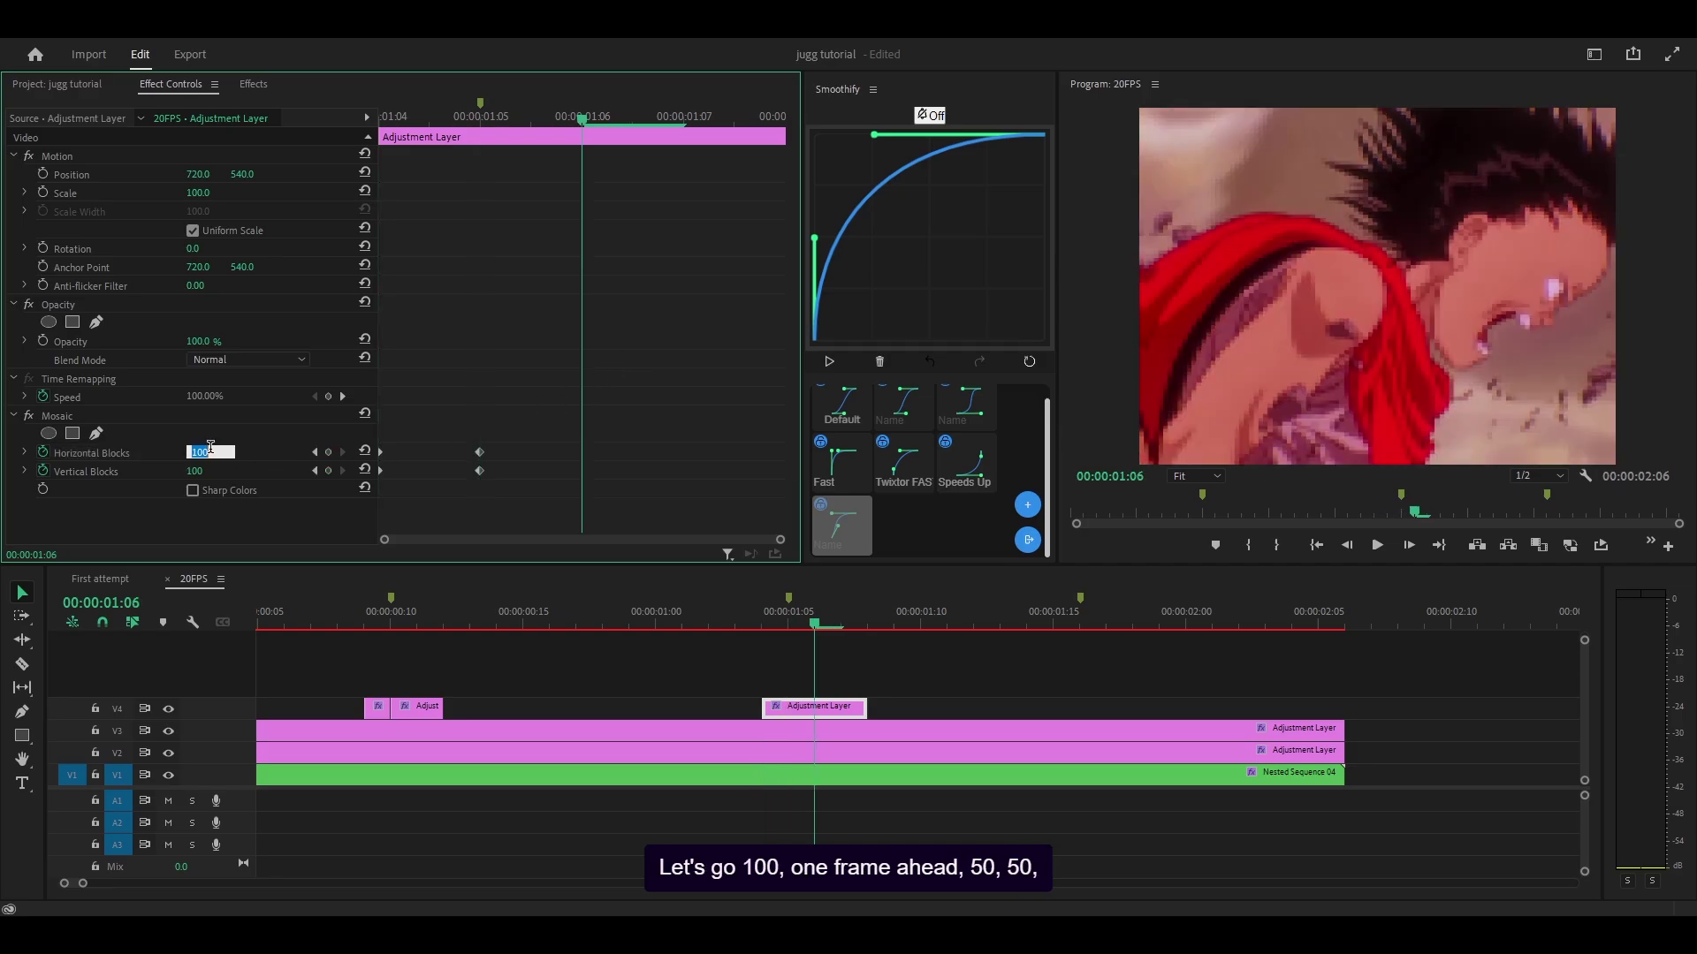
pyautogui.write('50')
pyautogui.press('Tab')
pyautogui.write('50')
pyautogui.press('Return')
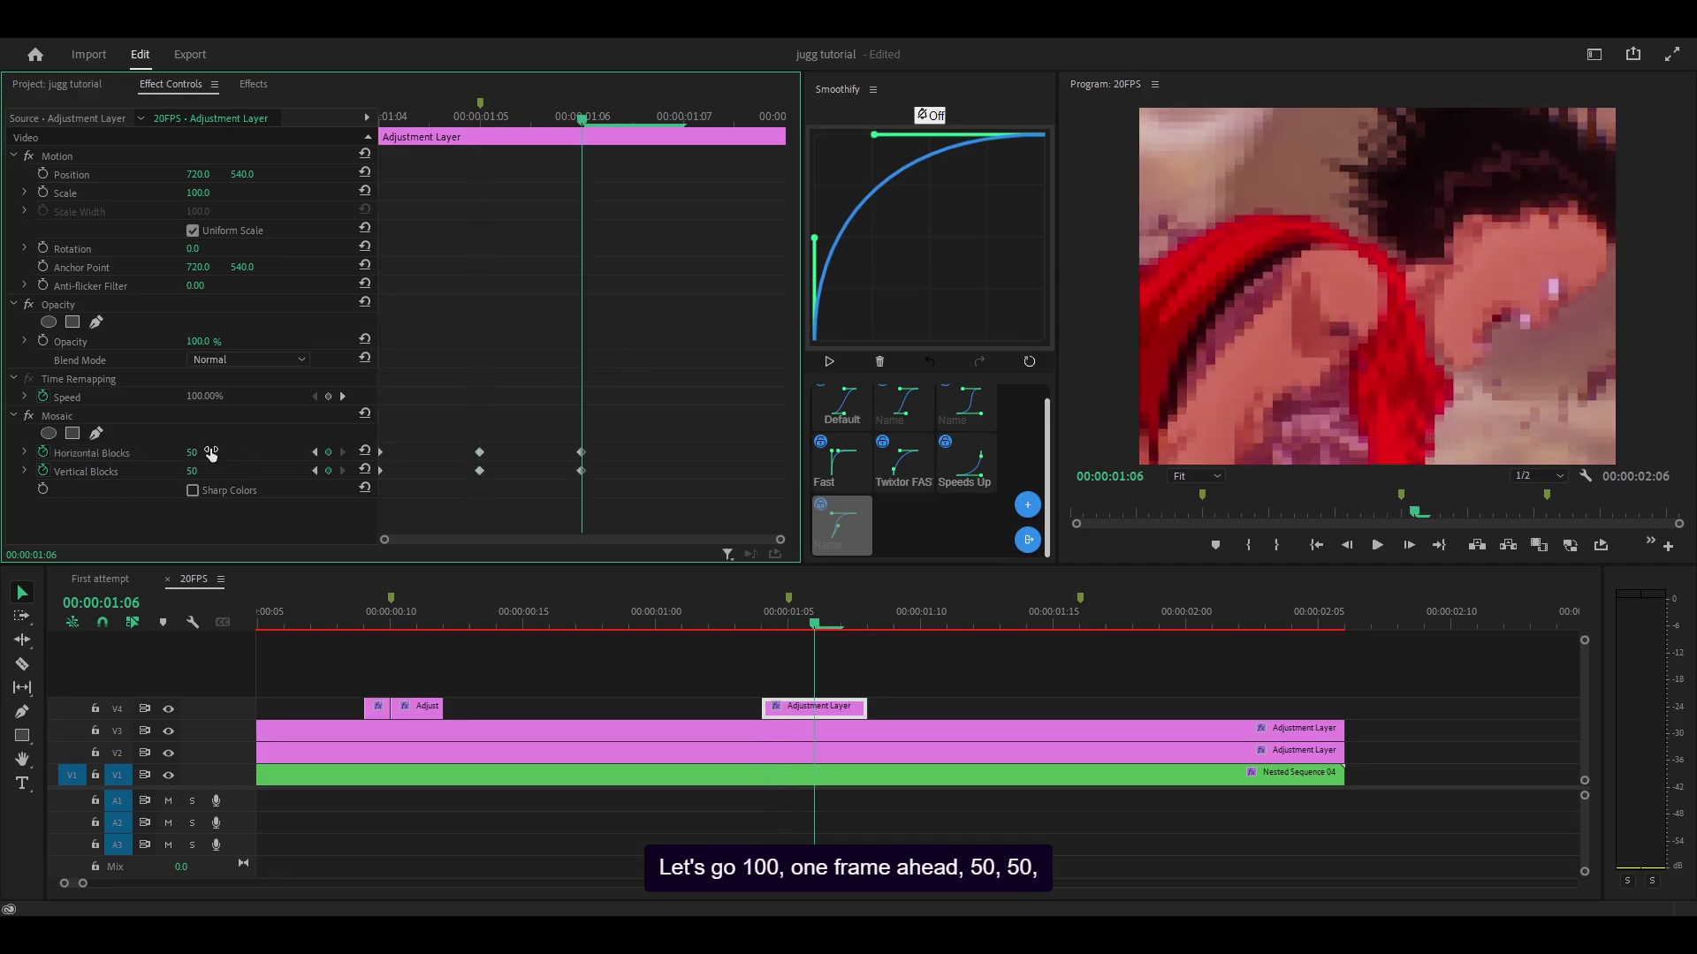
# - Keyframe both Mosaic block values at 300 on the layer's last frame, 00:00:01:07
pyautogui.press('Right')
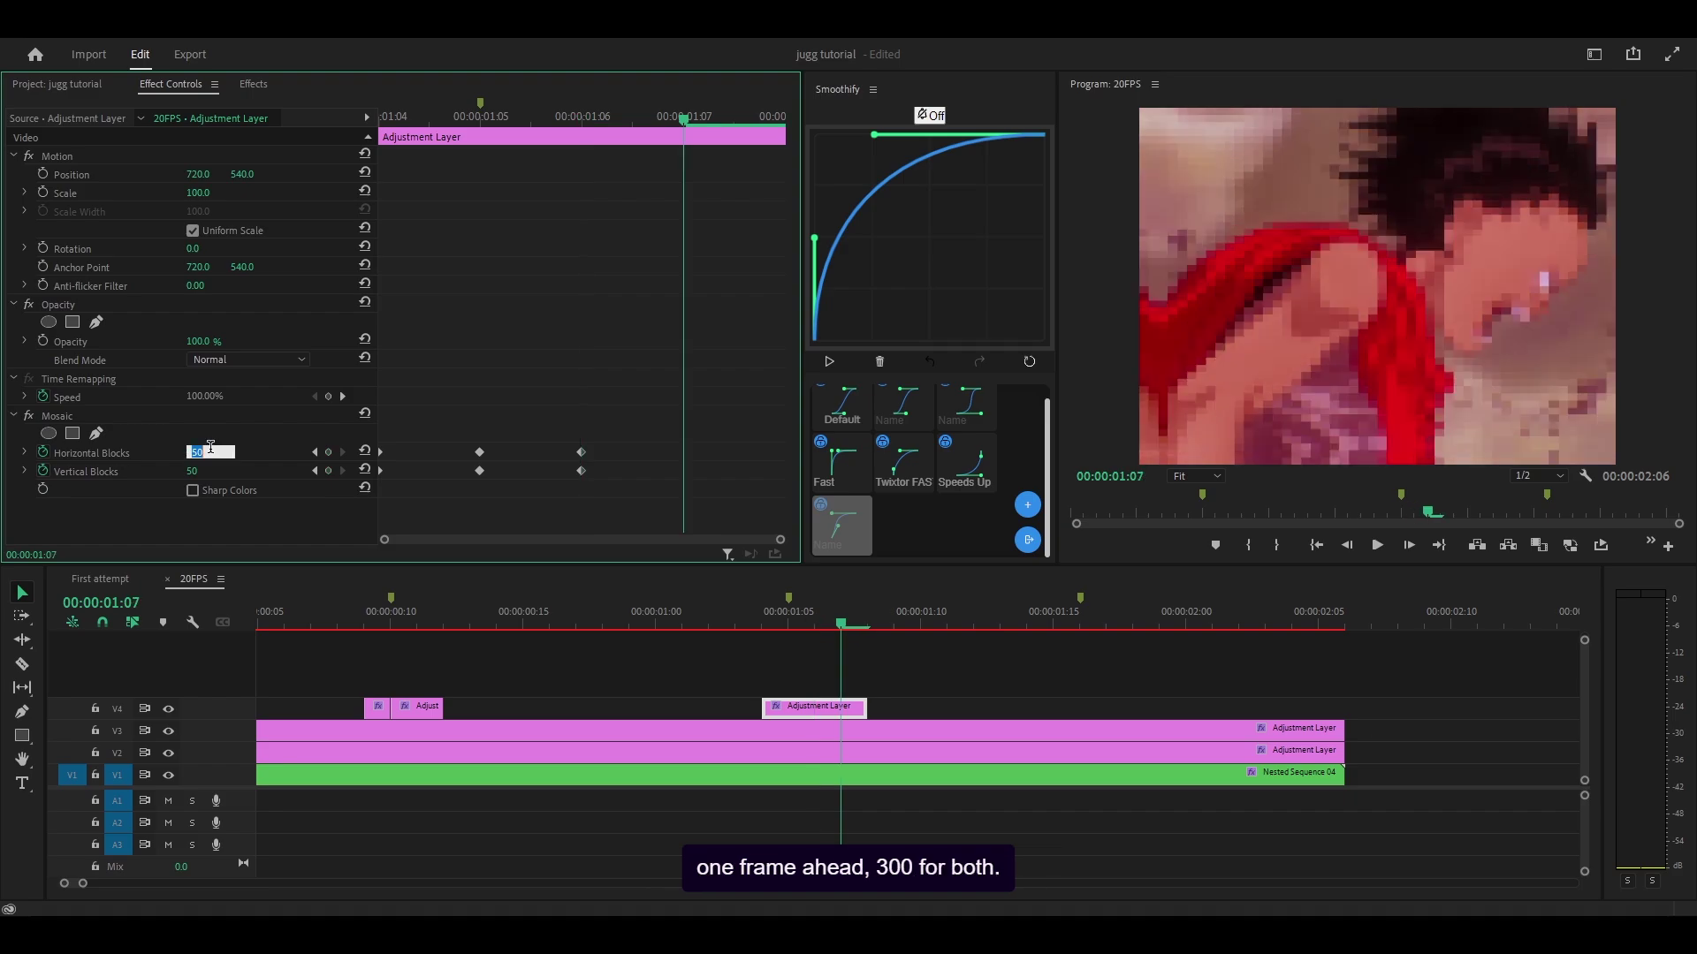
pyautogui.write('00')
pyautogui.press('Return')
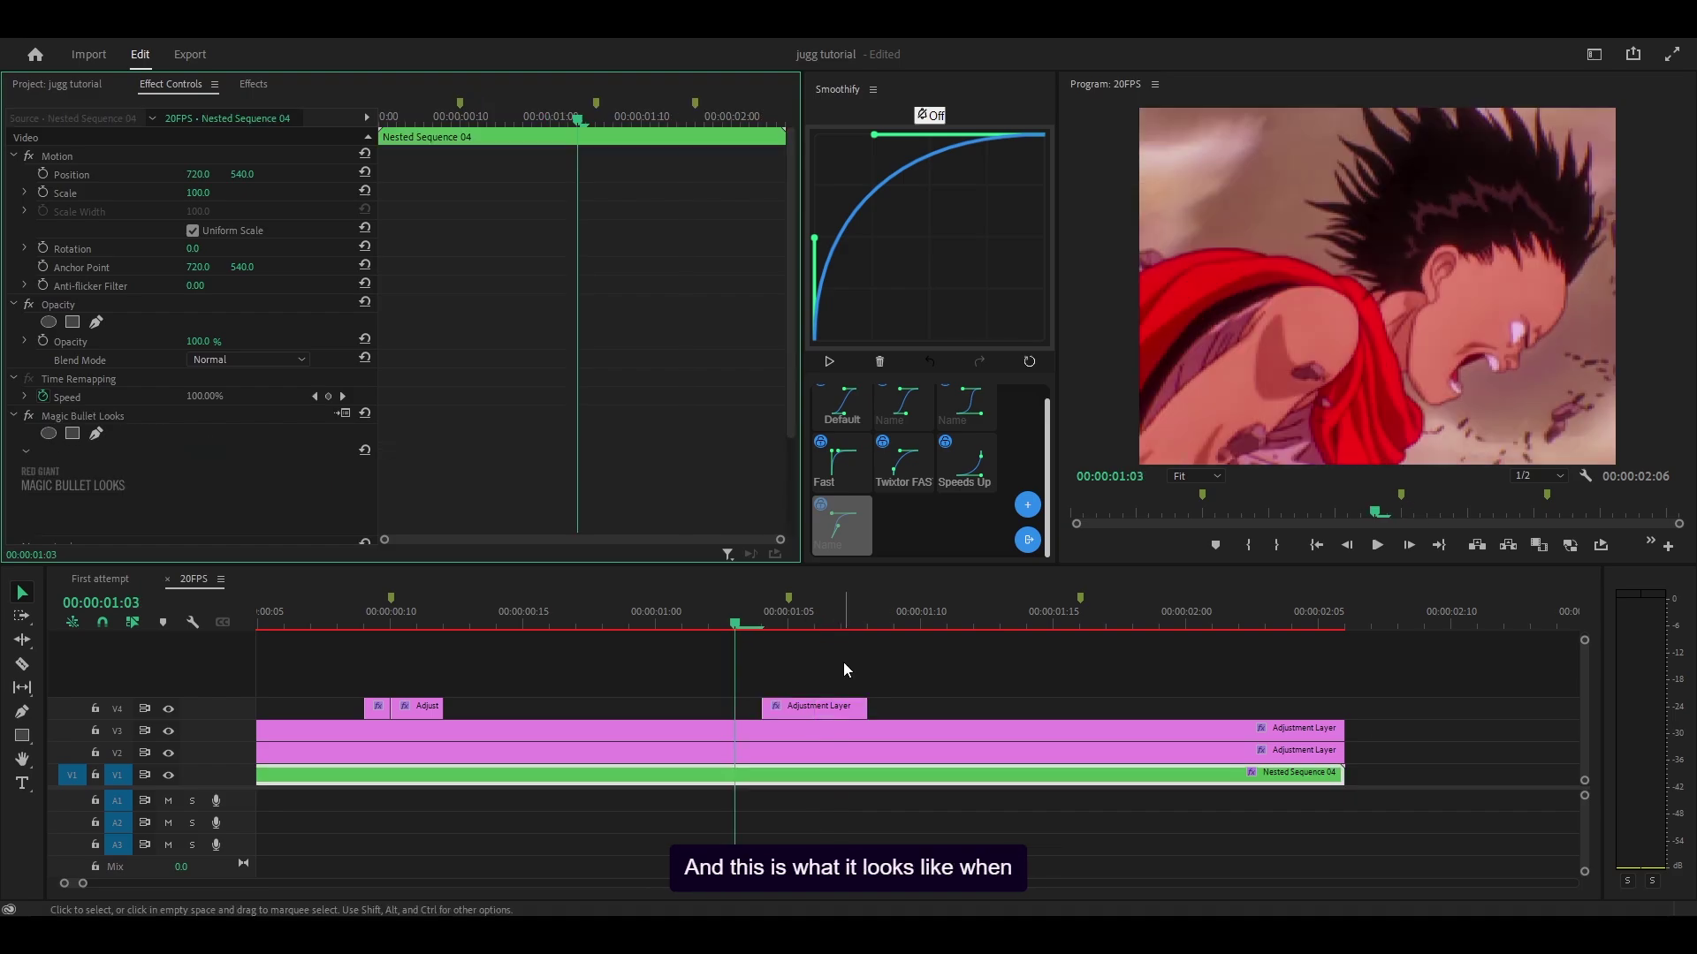
# - Step back and forth through the frames around 00:00:01:05 to review the Mosaic glitch
pyautogui.press('Right')
pyautogui.press('Right')
pyautogui.press('Right')
pyautogui.press('Right')
pyautogui.press('Right')
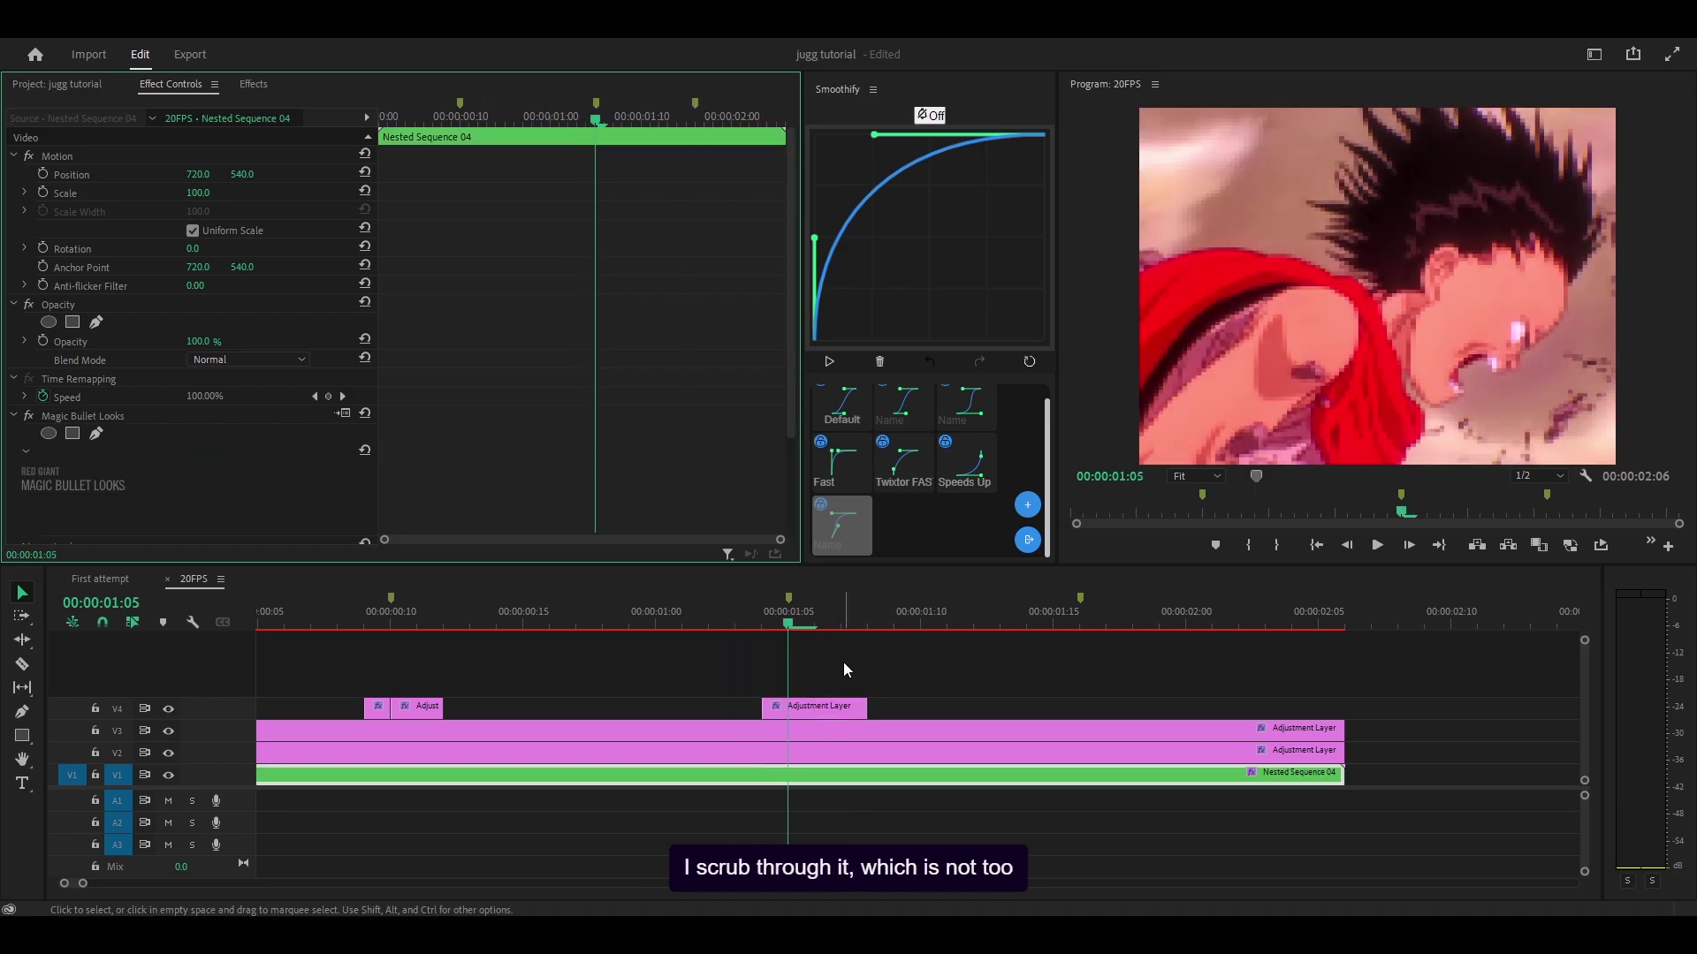
pyautogui.press('Left')
pyautogui.press('Left')
pyautogui.press('Left')
pyautogui.press('Right')
pyautogui.press('Right')
pyautogui.press('Right')
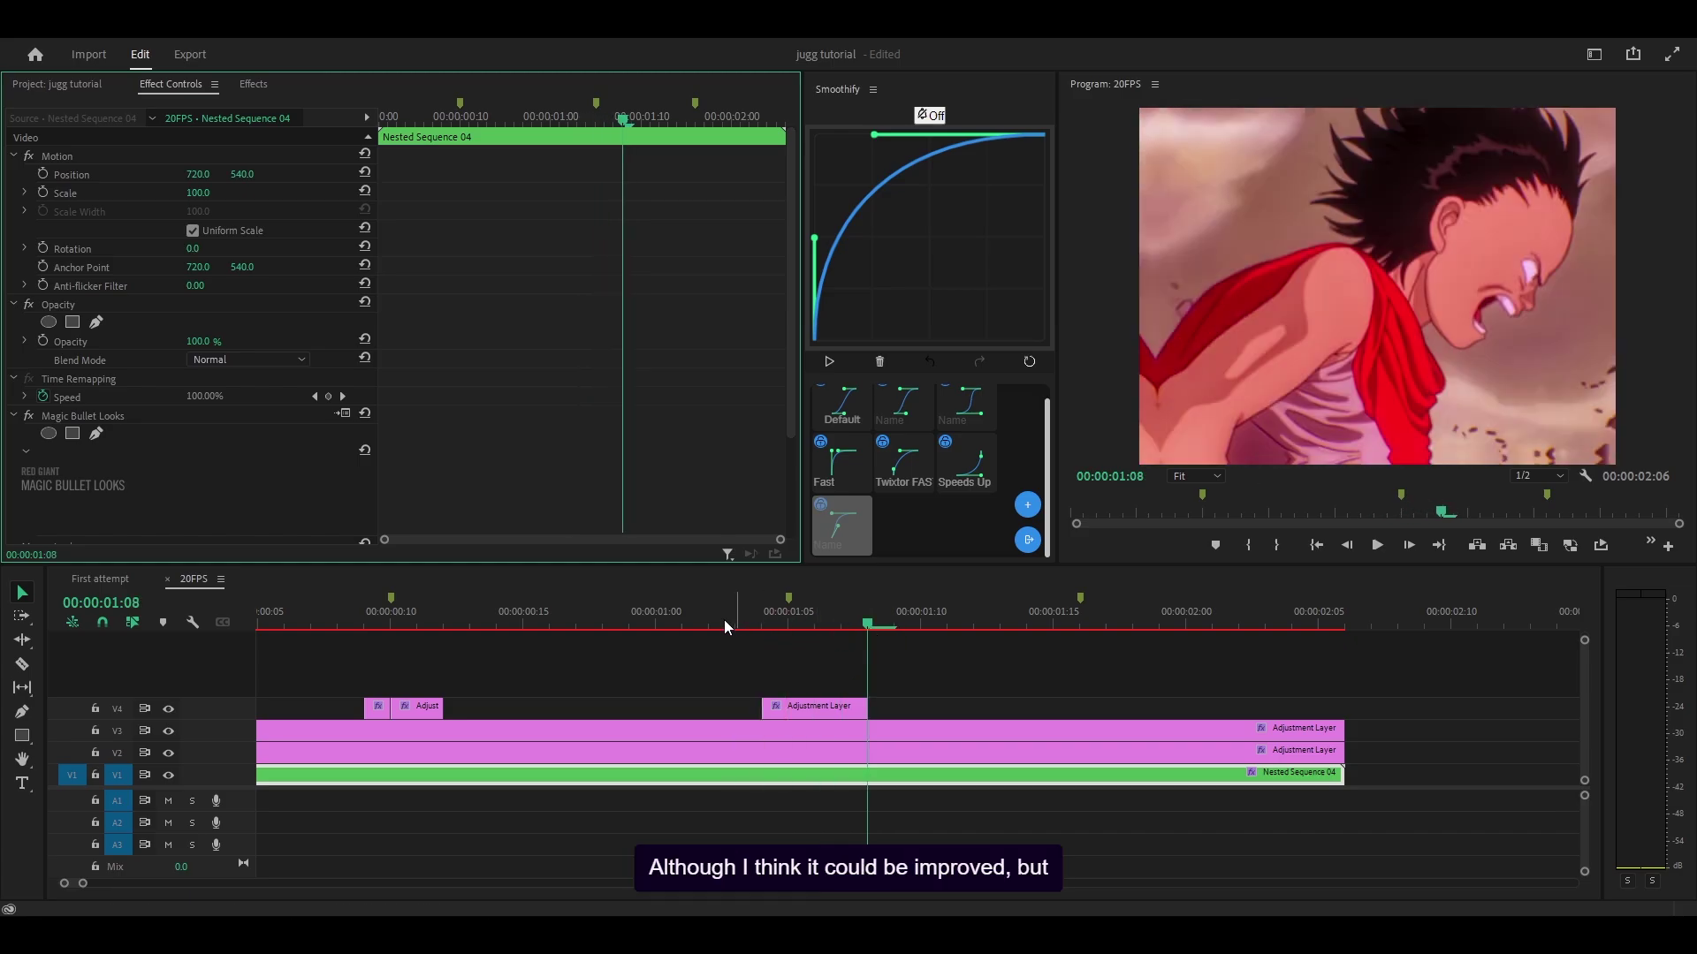
pyautogui.moveTo(724, 623); pyautogui.dragTo(607, 625)
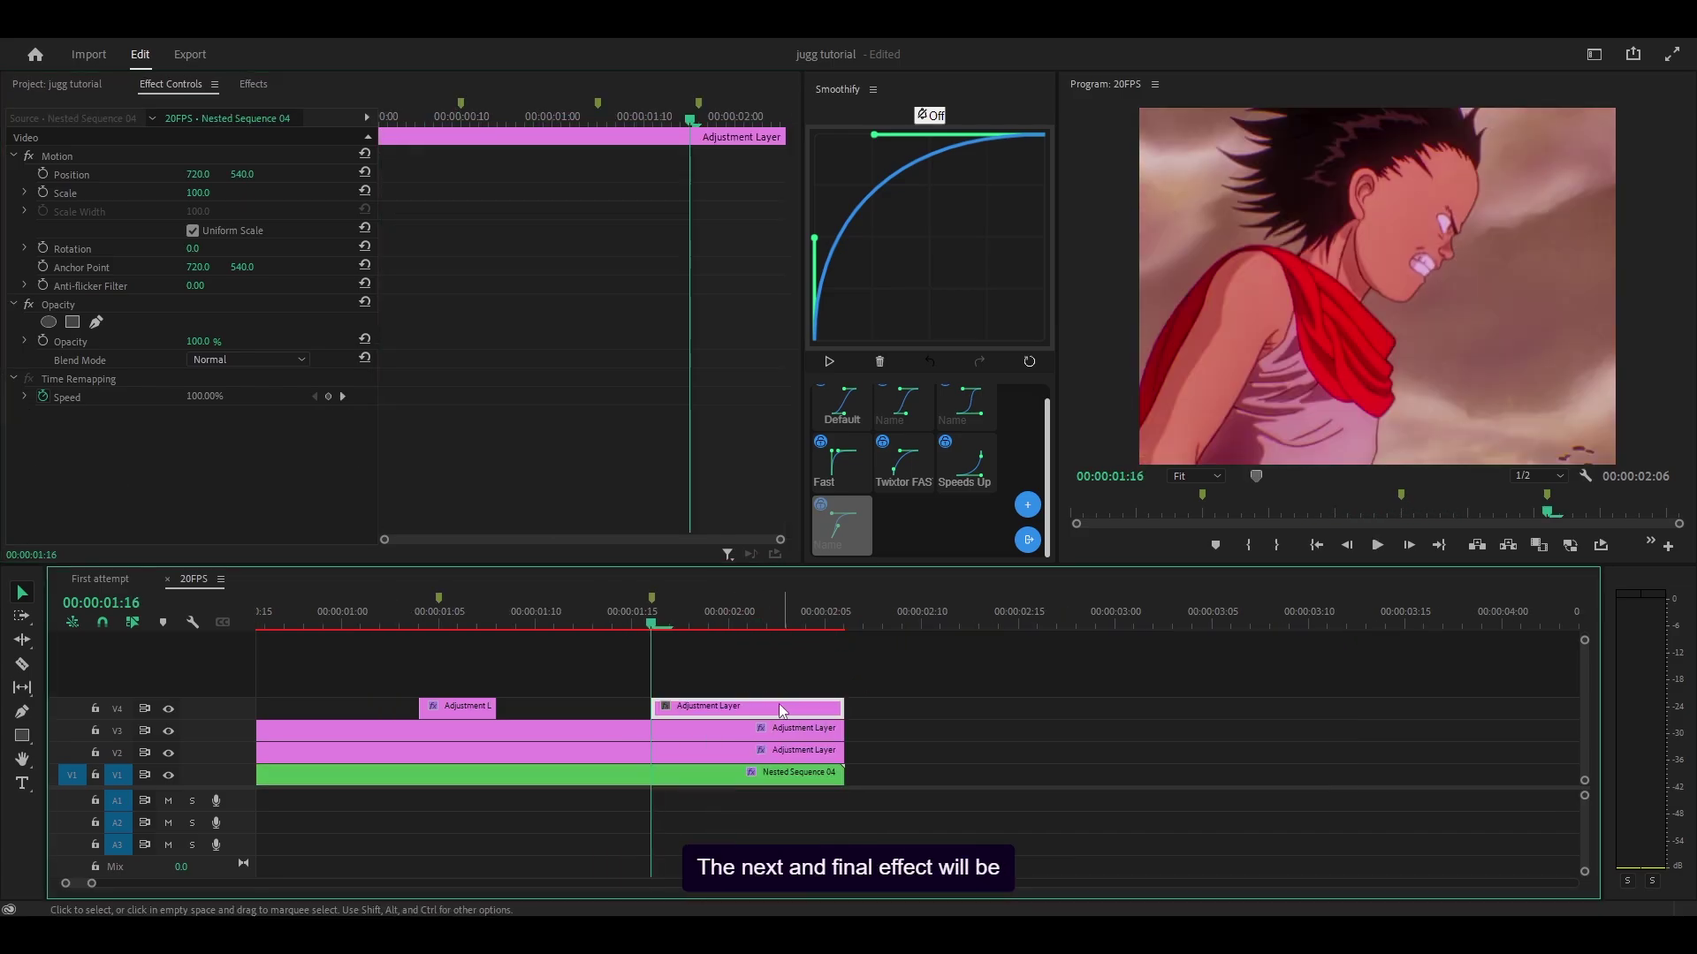
# - Find the Sapphire Stylize S_Vignette effect and apply it to the adjustment layer starting at 00:00:01:16
pyautogui.click(253, 83)
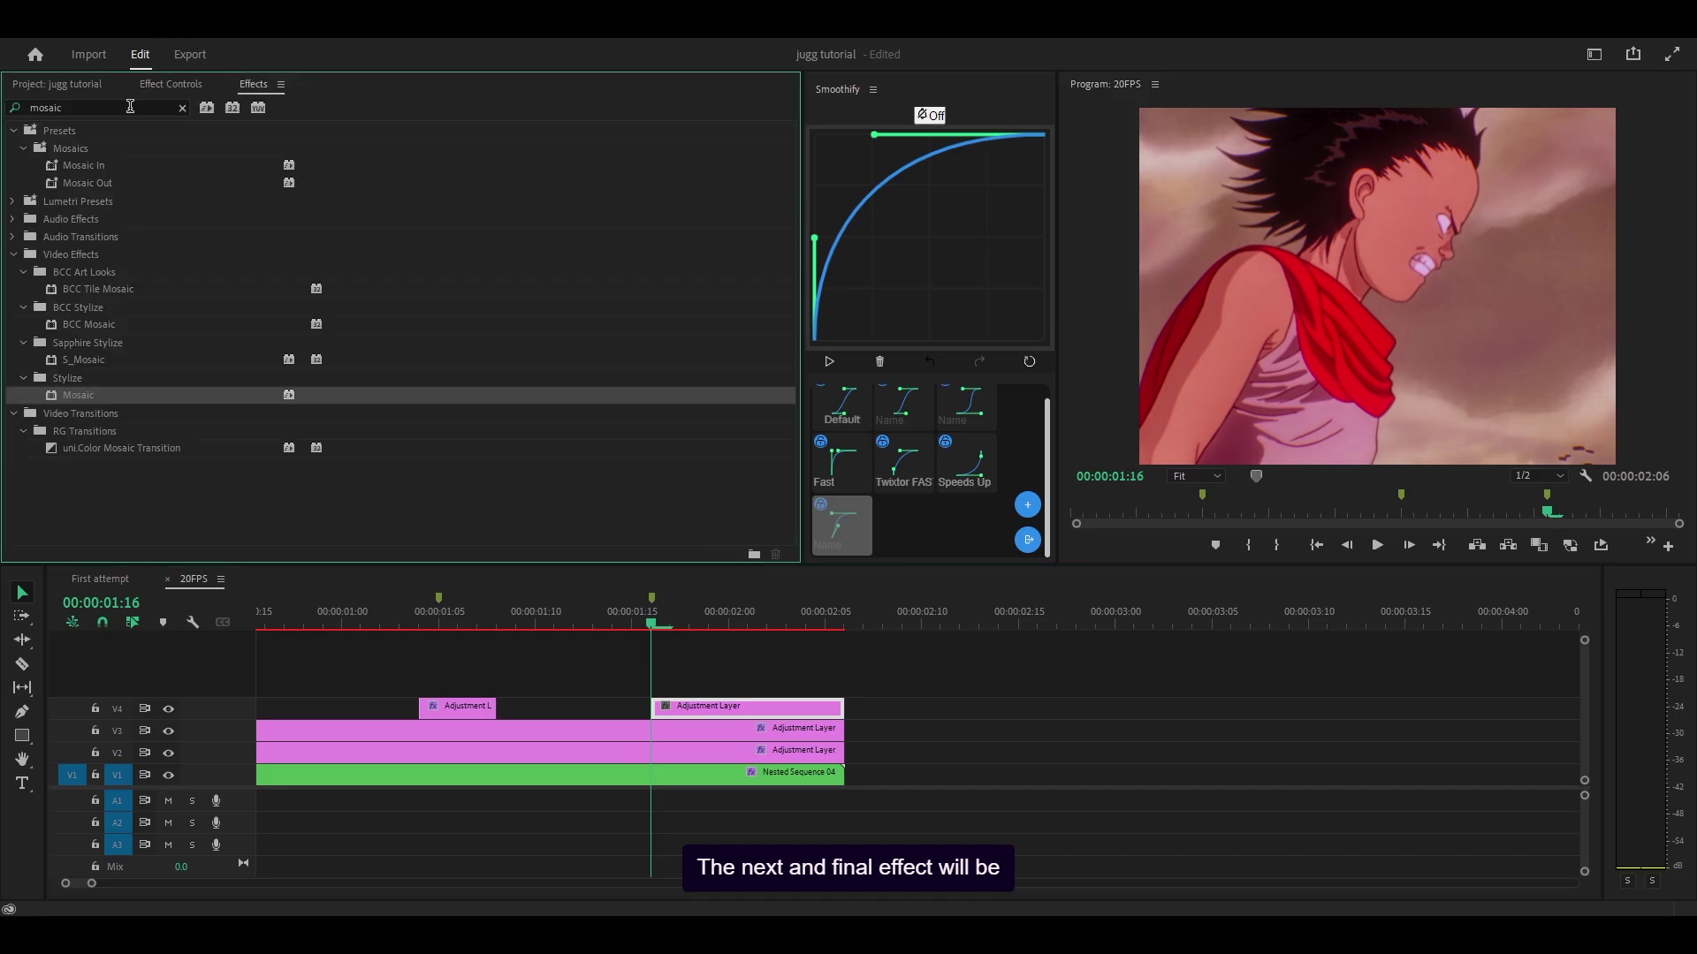
pyautogui.doubleClick(130, 107)
pyautogui.write('s_vign')
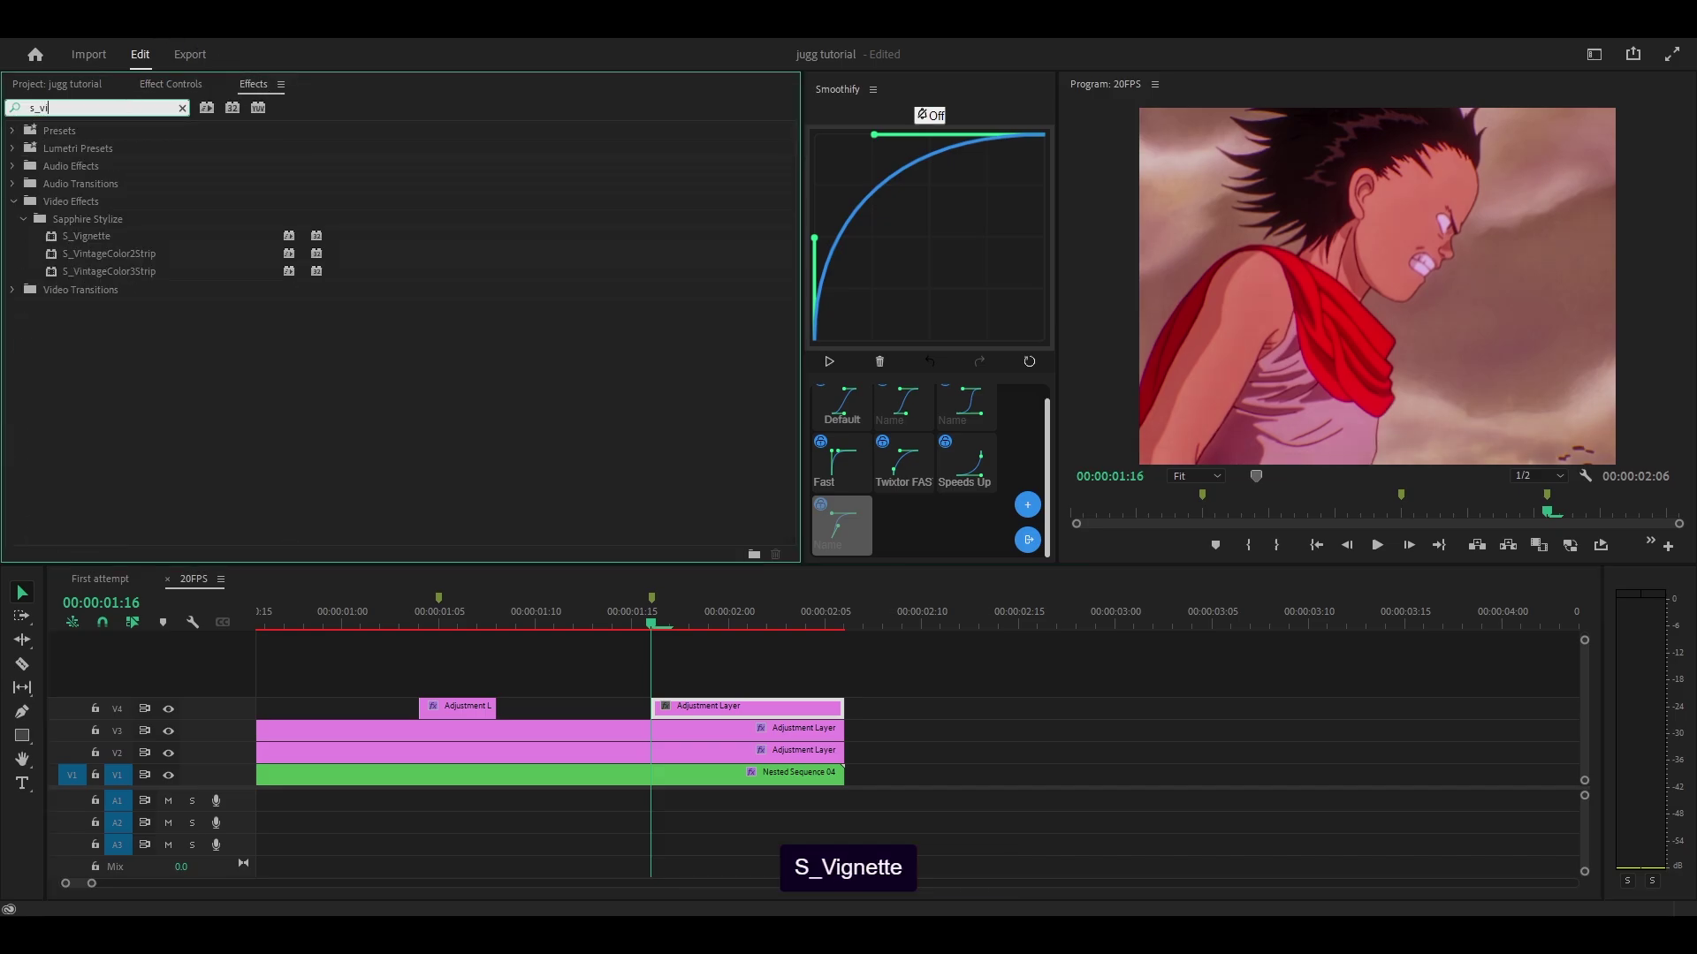
pyautogui.click(91, 239)
pyautogui.click(146, 85)
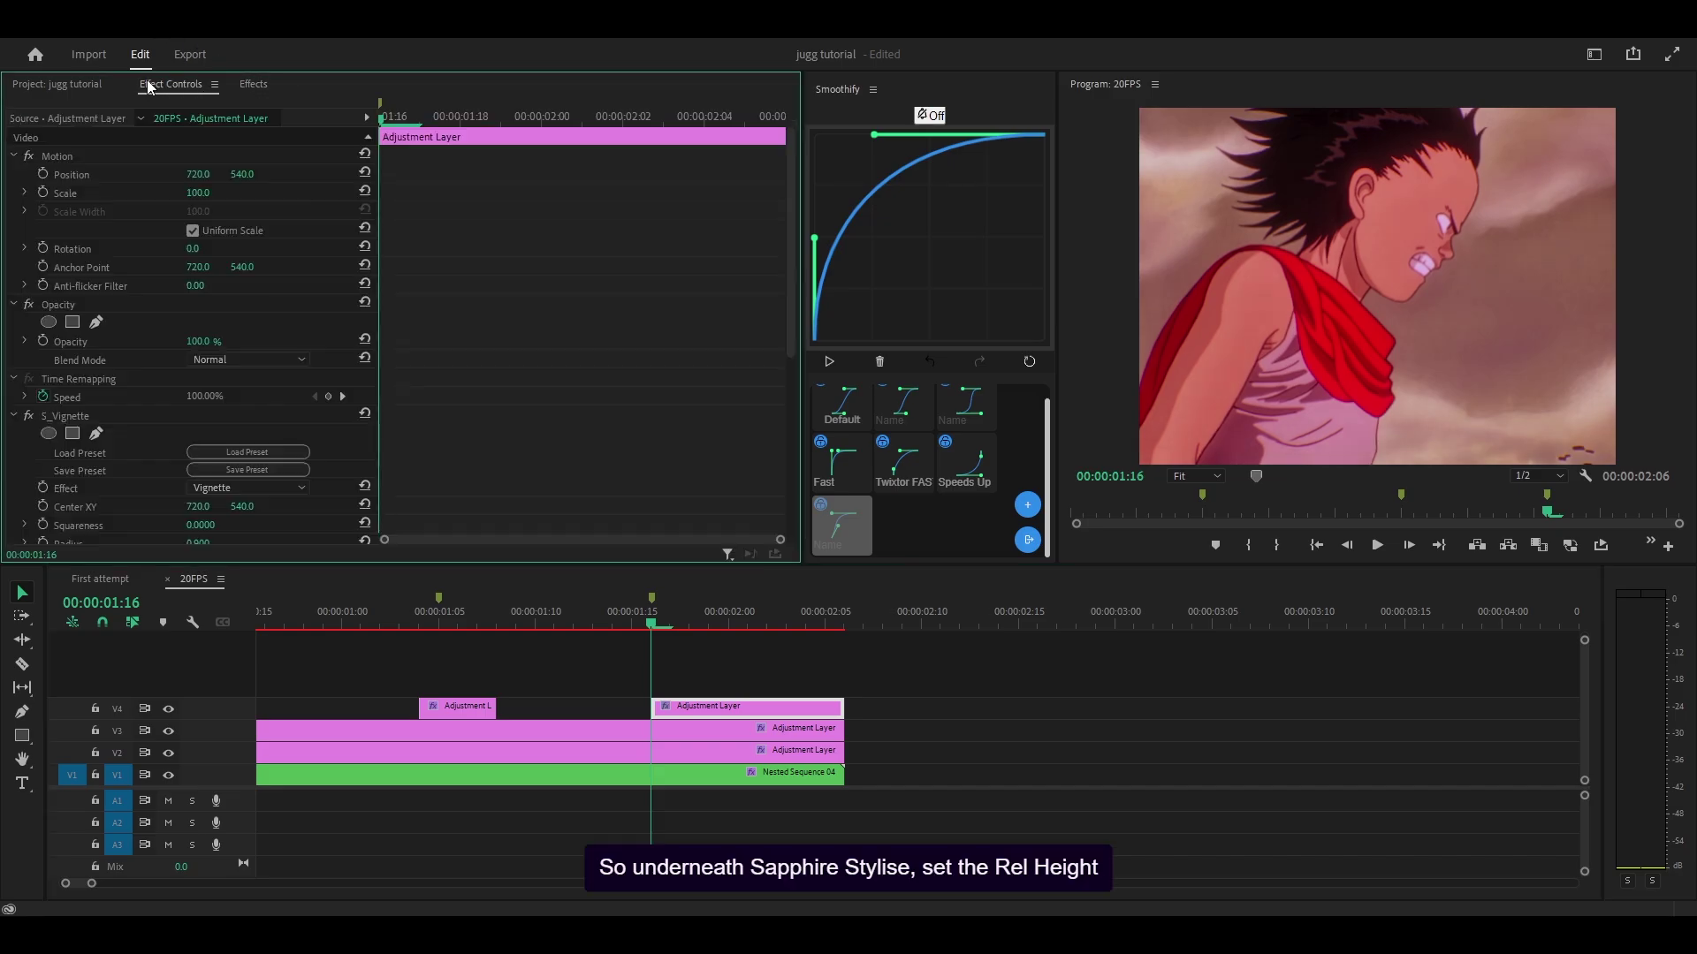
# - Set S_Vignette's Rel Height to 1 on the adjustment layer
pyautogui.scroll(-4, 223, 305)
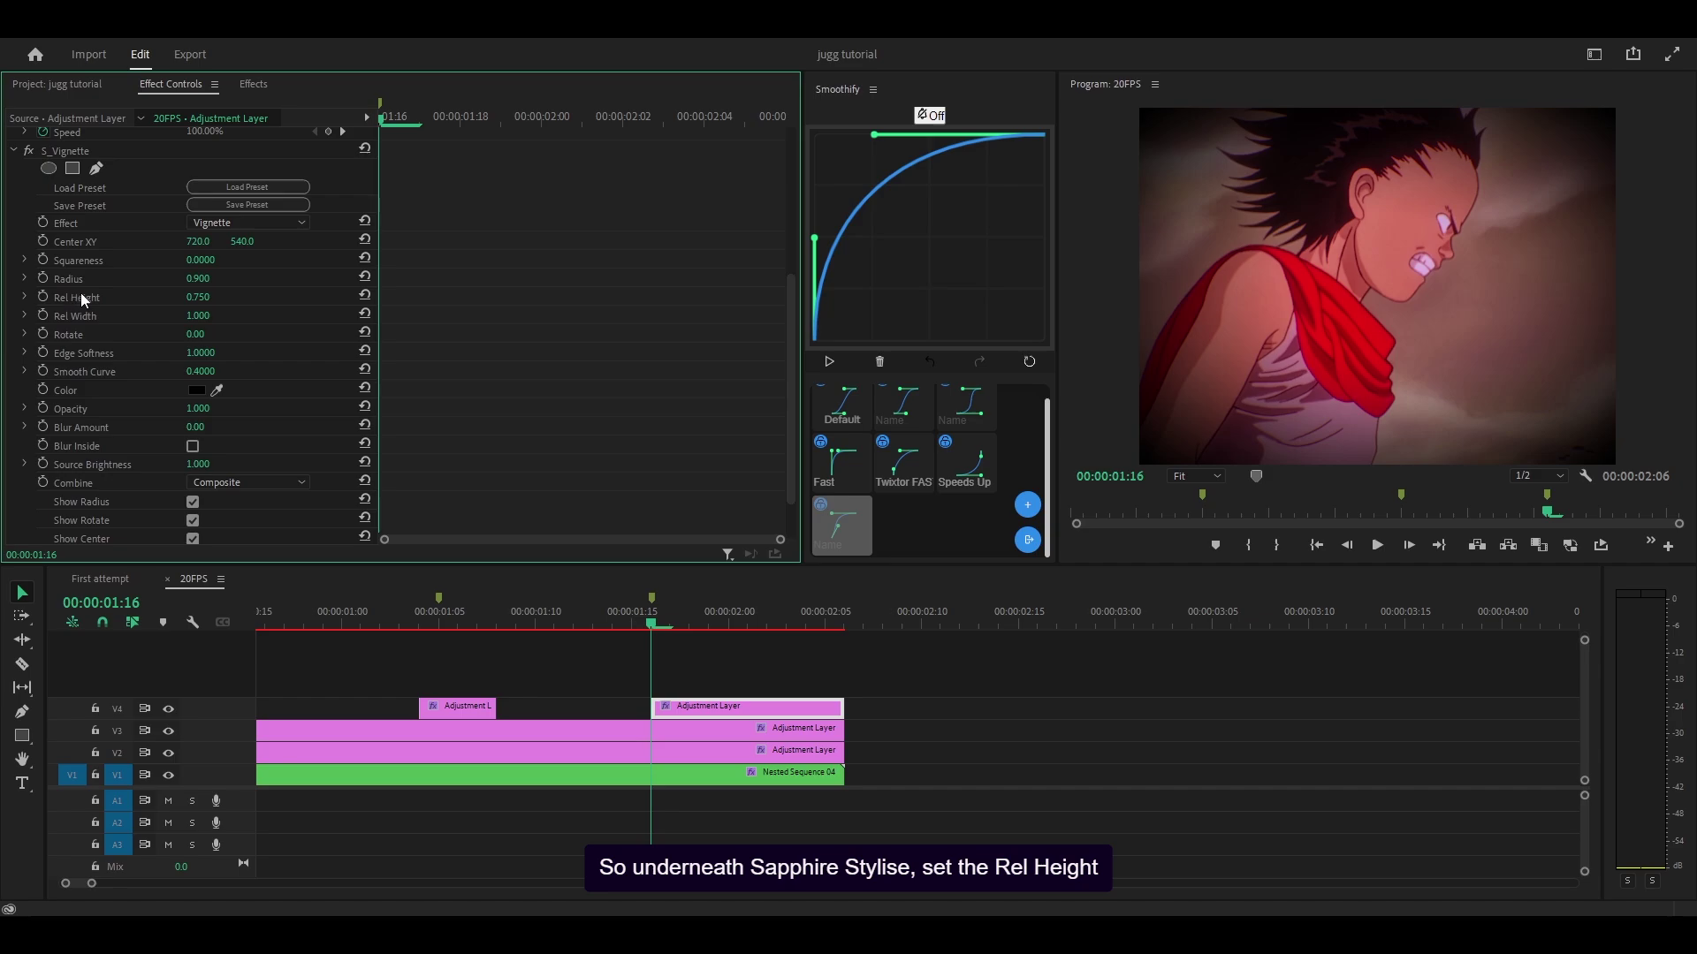
pyautogui.click(89, 298)
pyautogui.click(196, 297)
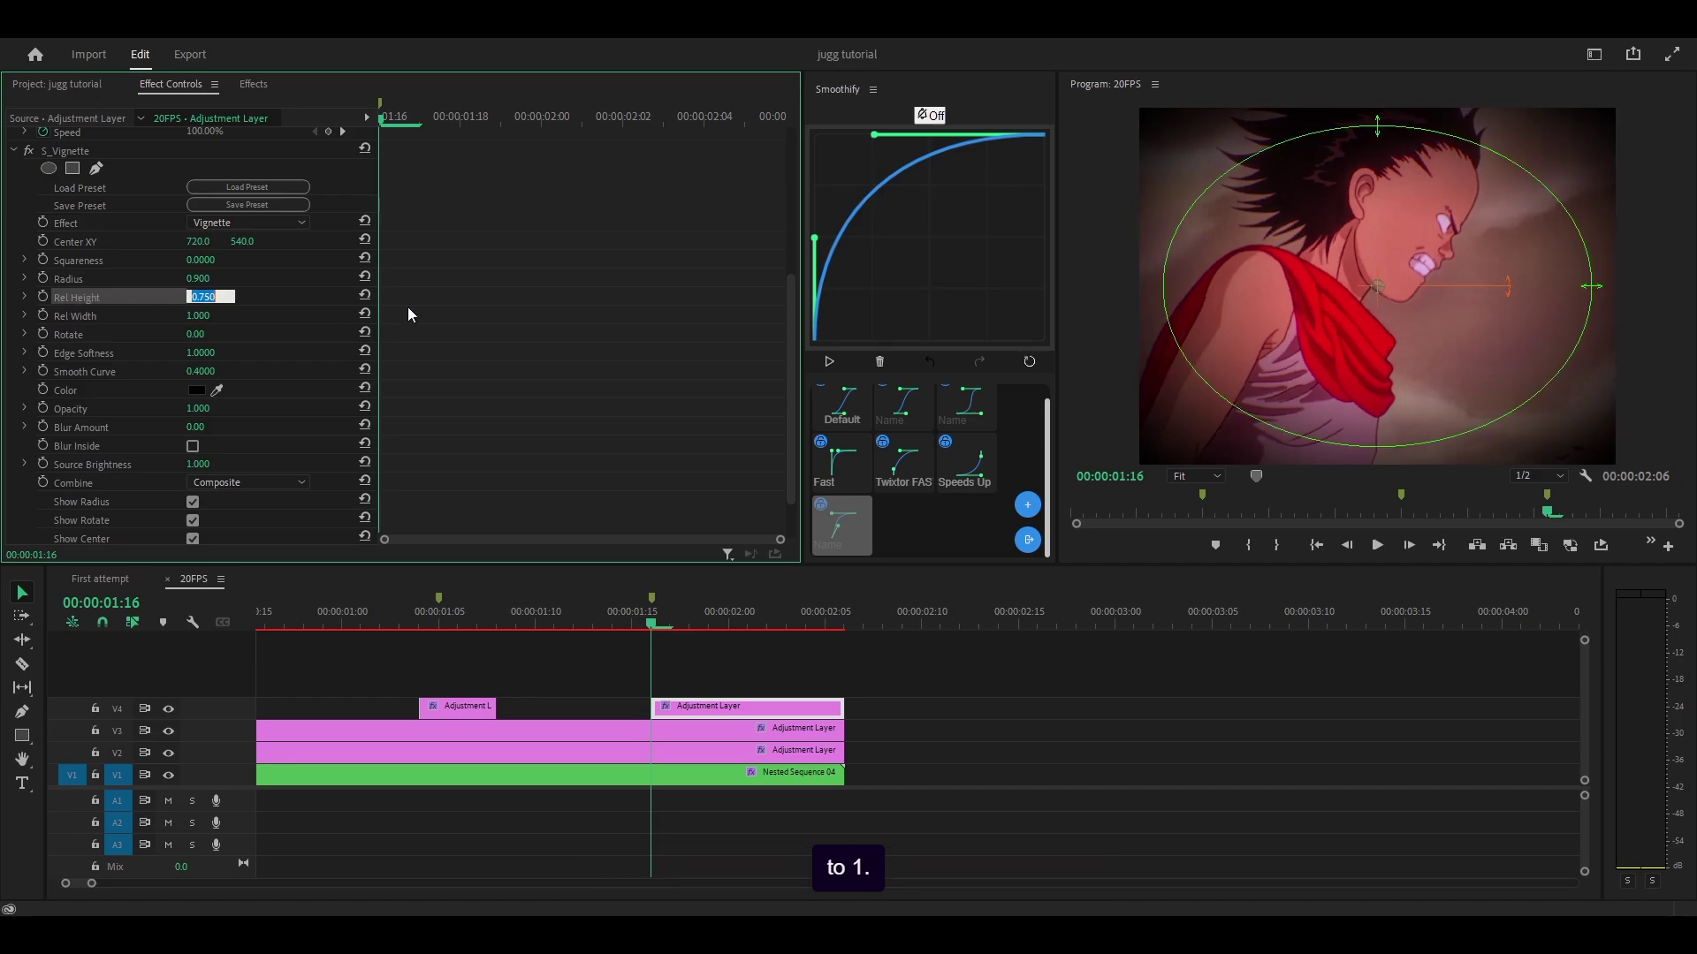
pyautogui.write('1')
pyautogui.press('Return')
# - Keyframe S_Vignette's Radius at 1.2 on the layer's first frame, 00:00:01:16
pyautogui.click(43, 279)
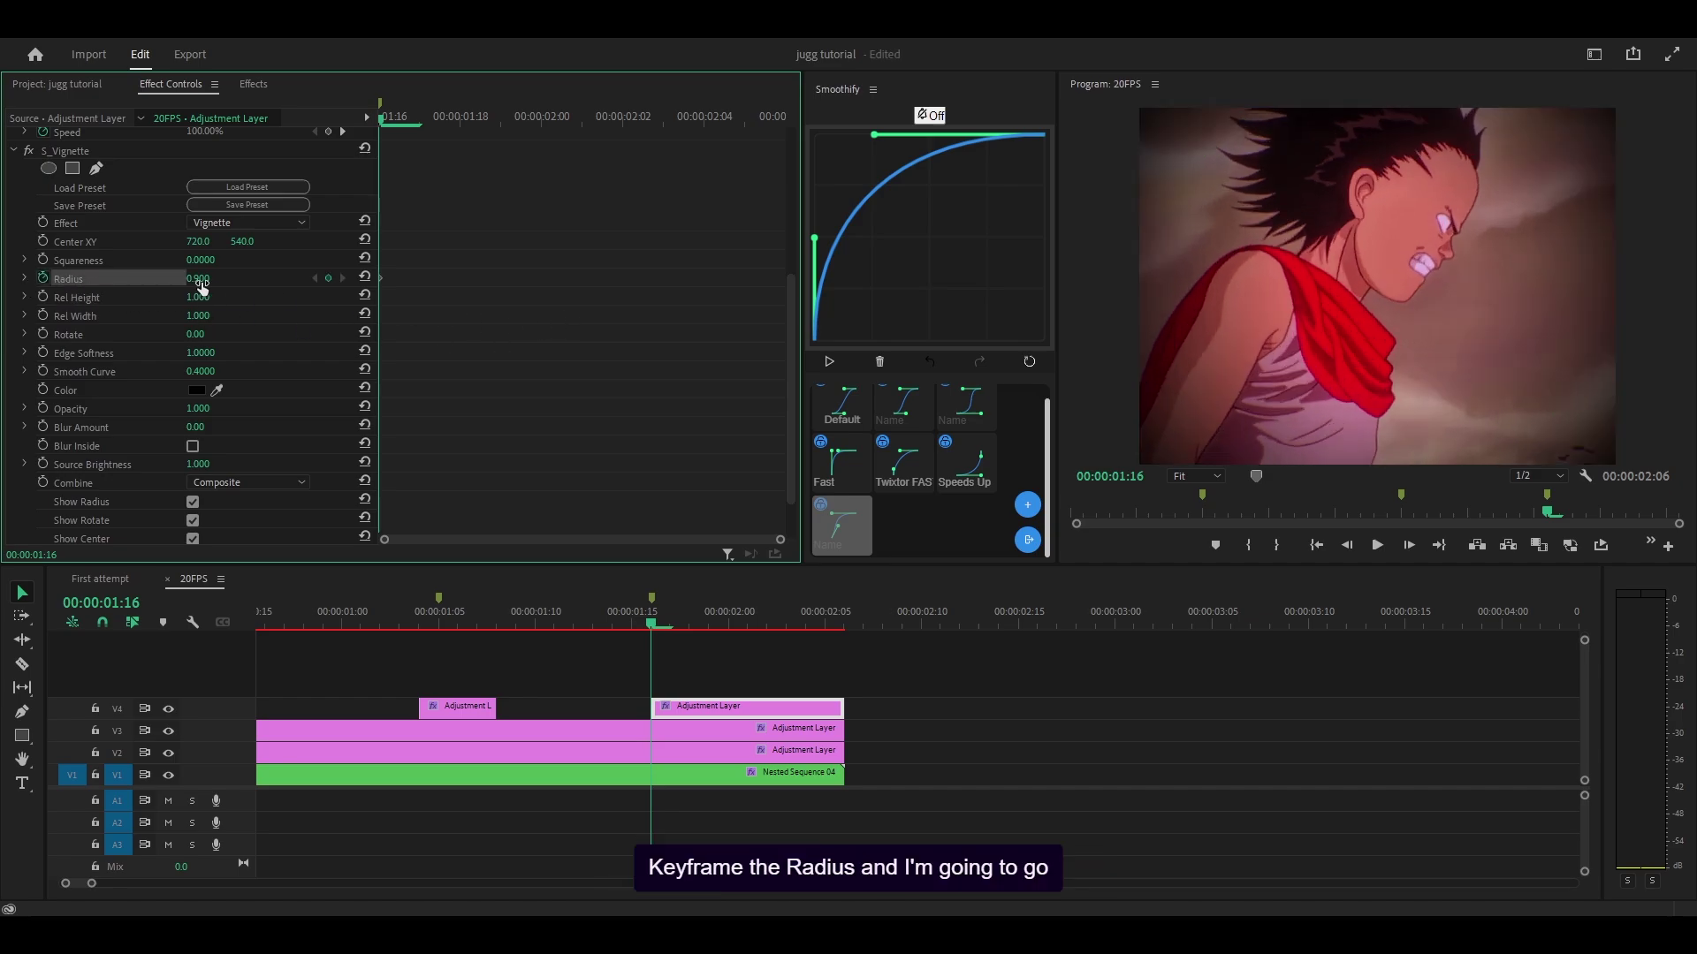
pyautogui.write('1.2')
pyautogui.press('Return')
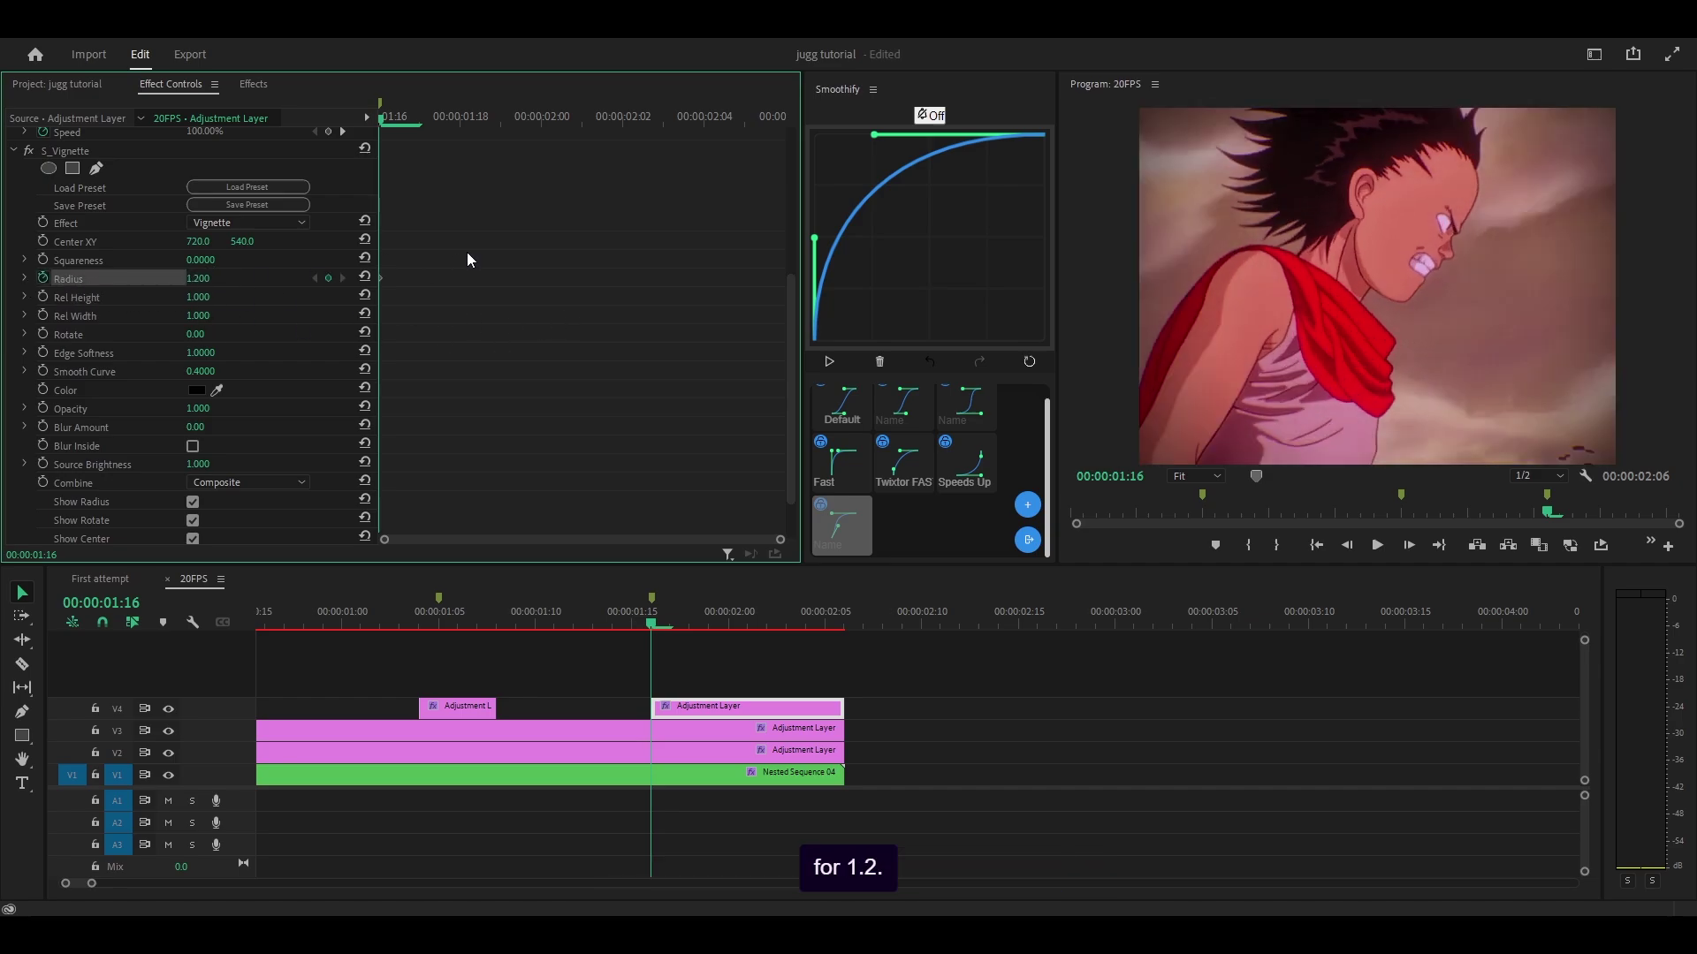
# - Keyframe S_Vignette's Radius at 0.75 on the layer's last frame, 00:00:02:05
pyautogui.click(739, 625)
pyautogui.moveTo(740, 626); pyautogui.dragTo(839, 625)
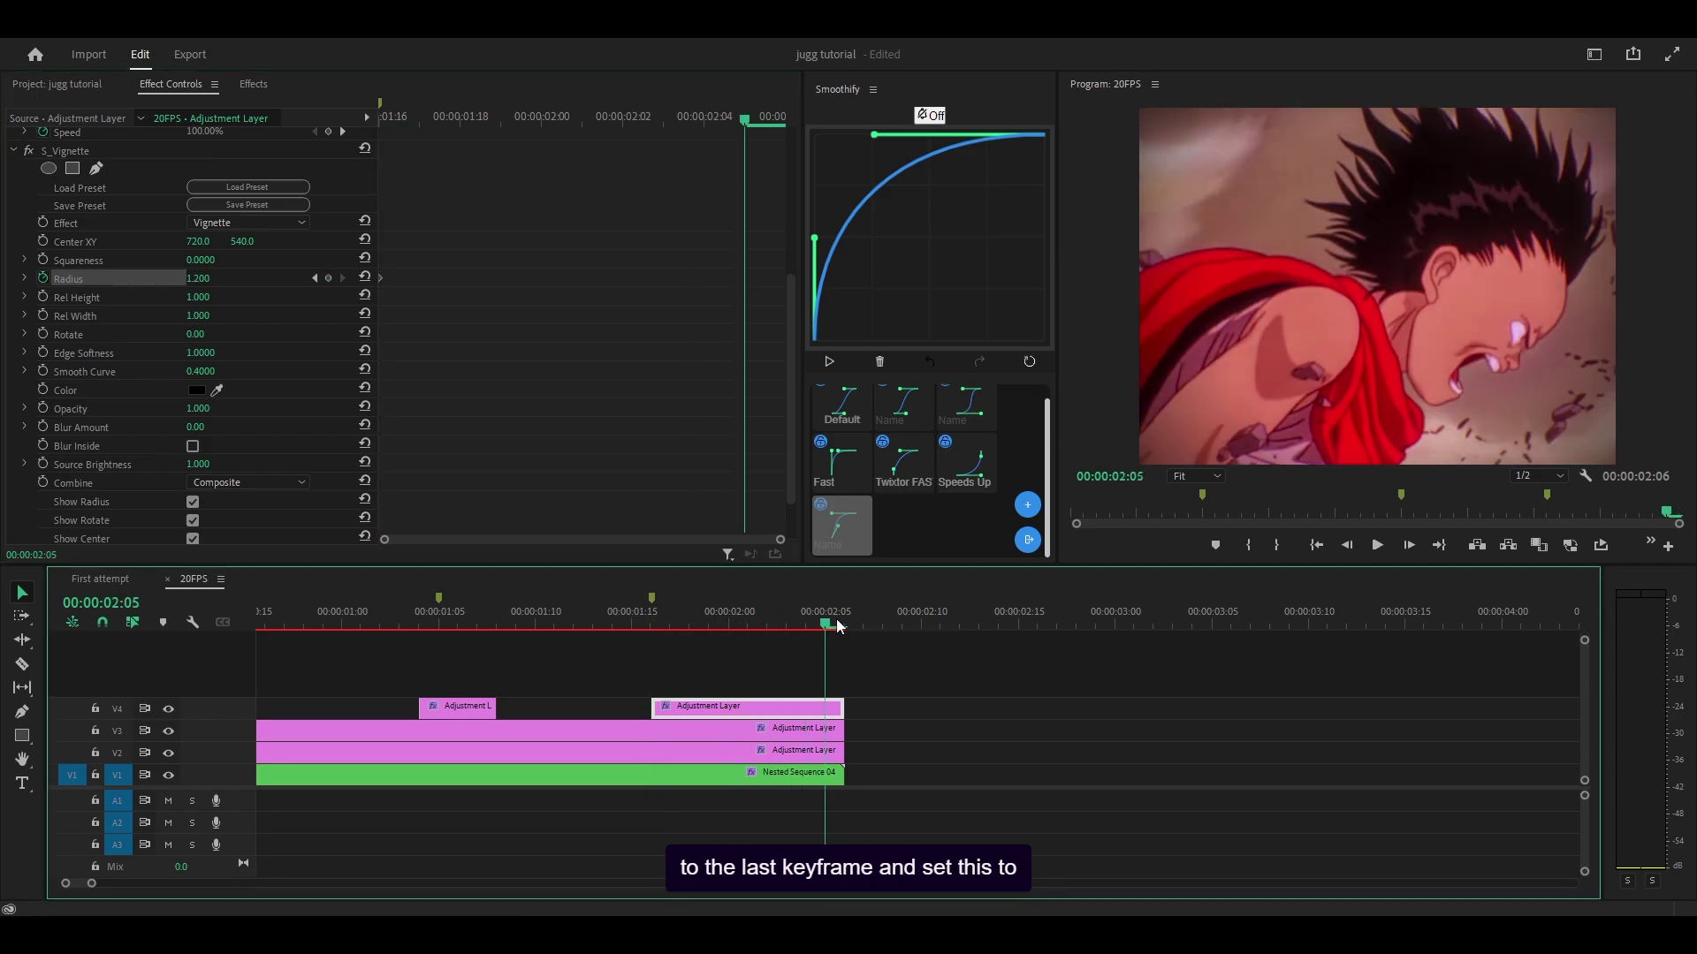
pyautogui.click(211, 278)
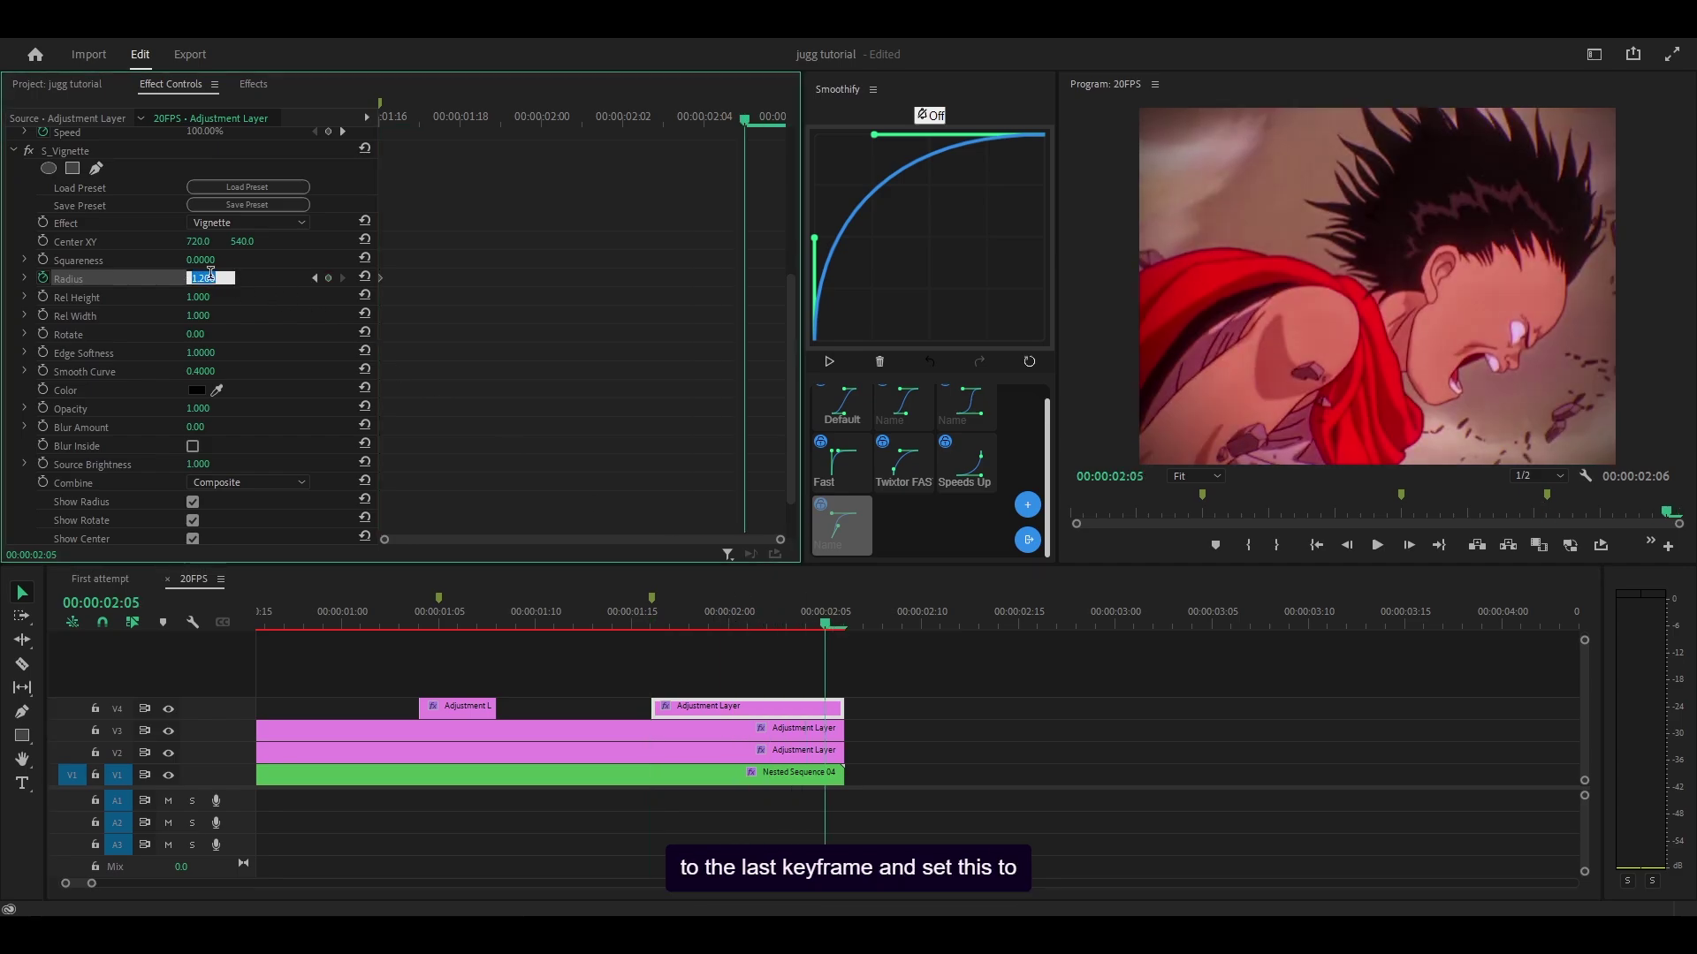
pyautogui.write('0.75')
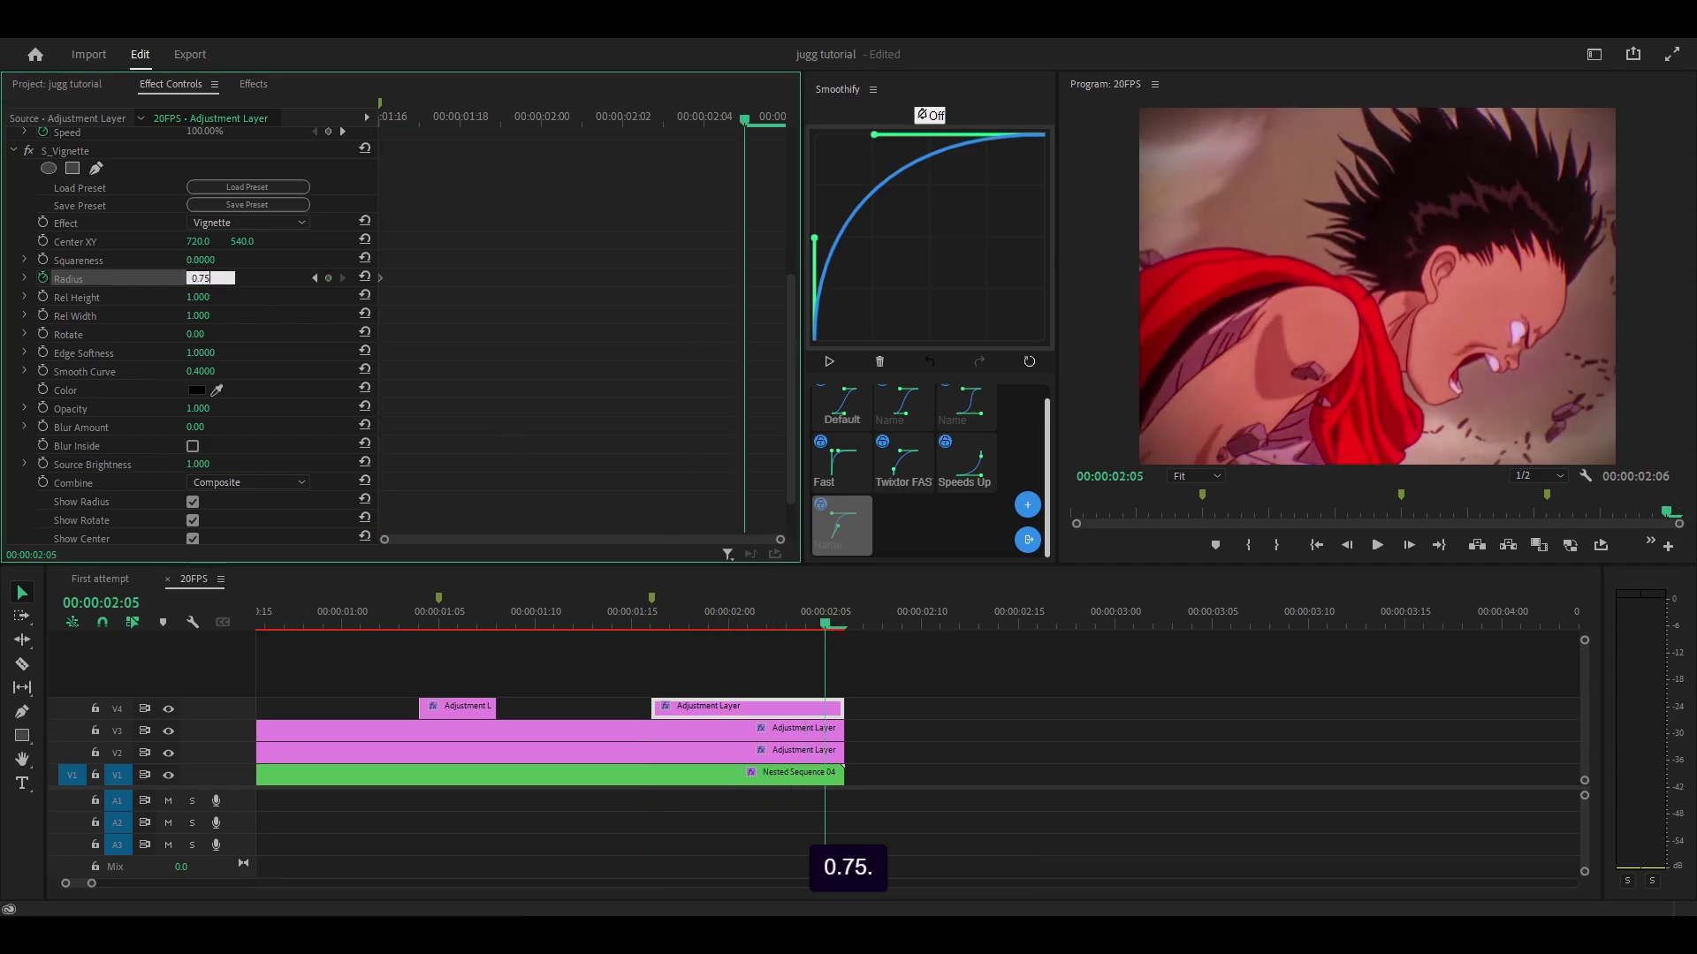
pyautogui.press('Return')
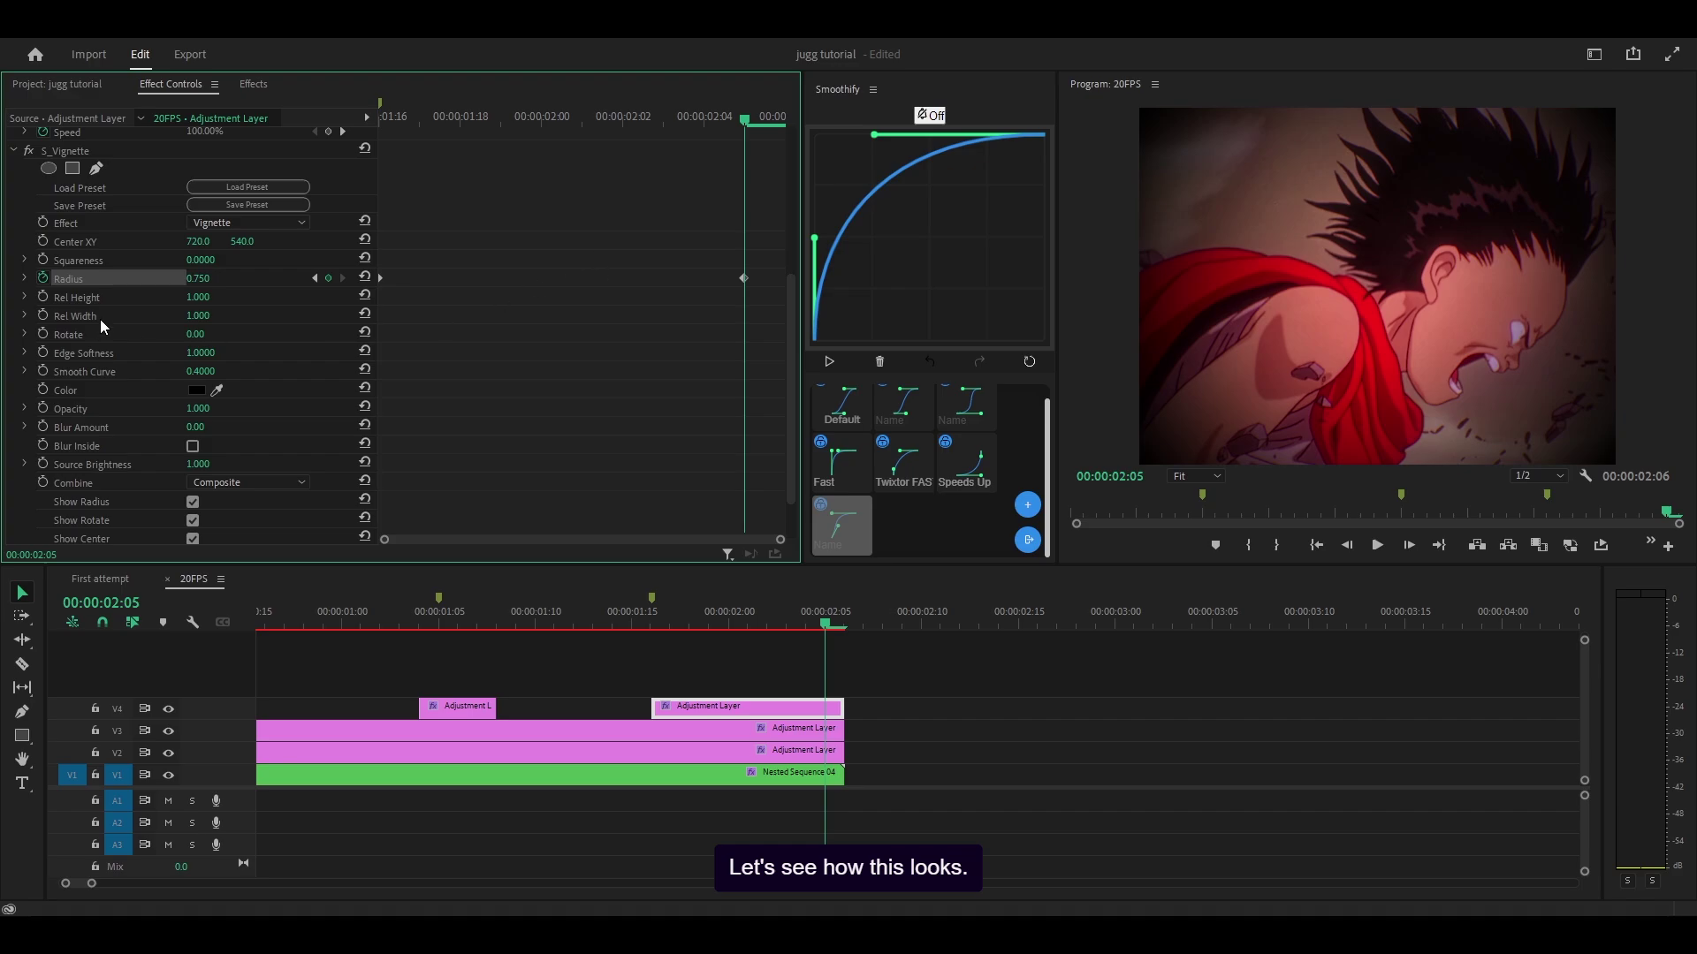
# - Apply the current Smoothify curve to the vignette's Radius keyframes and preview the animation from 00:00:01:11
pyautogui.click(544, 116)
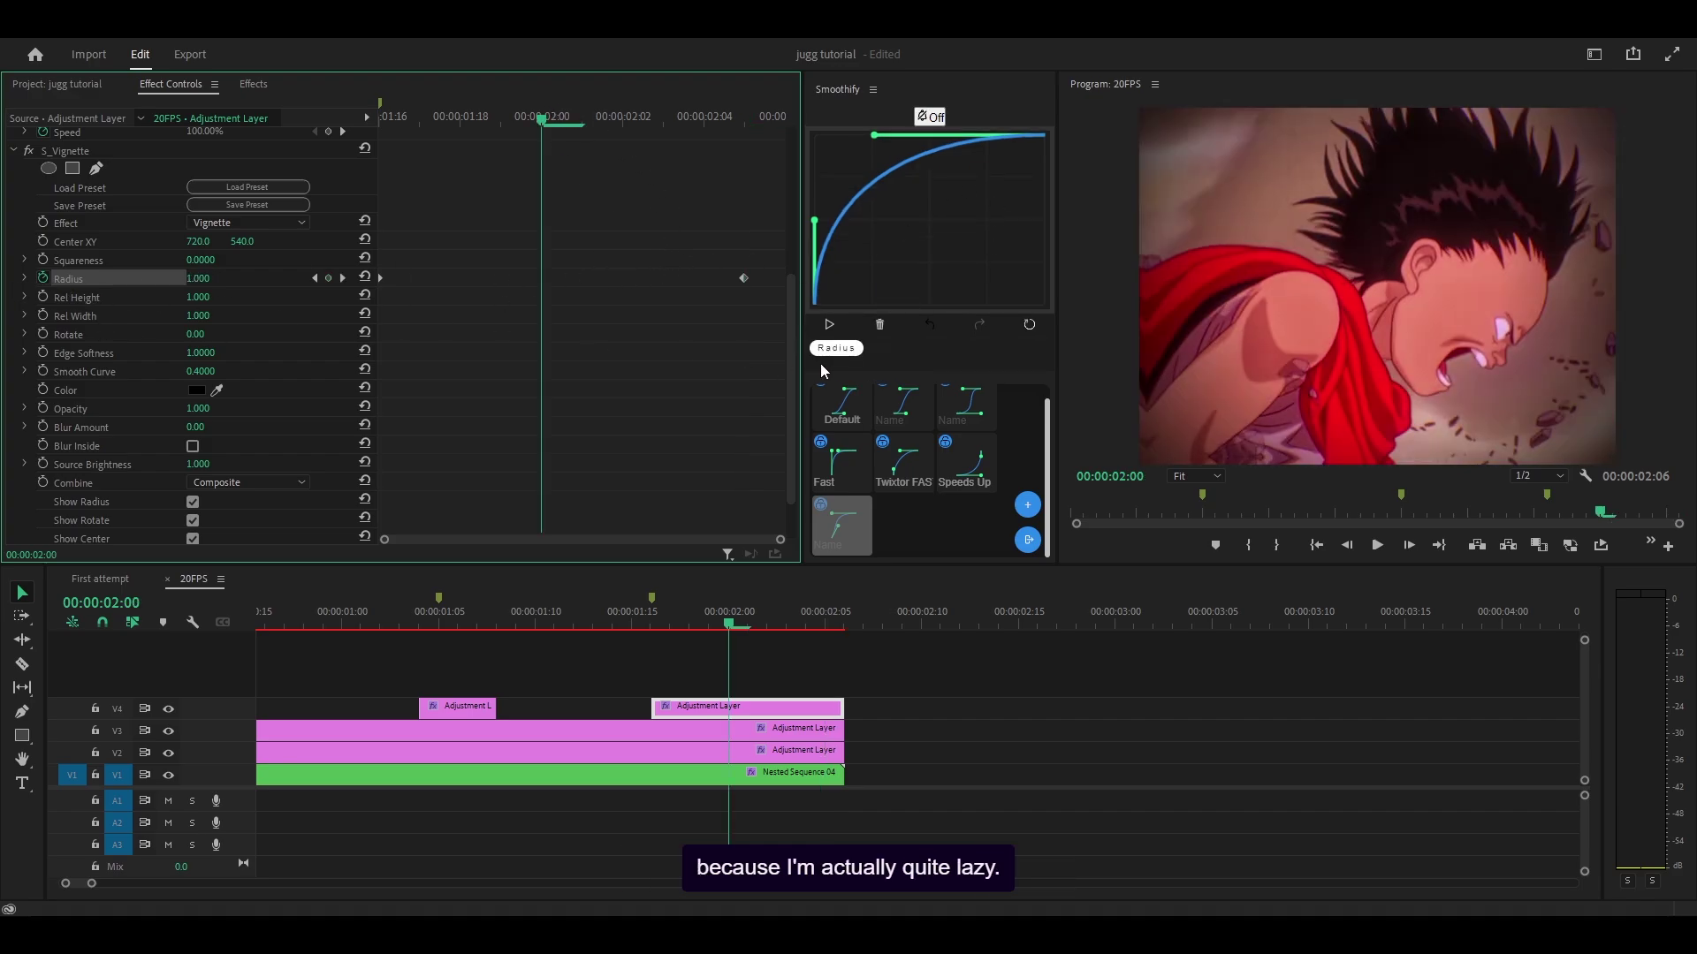
pyautogui.click(829, 325)
pyautogui.click(557, 623)
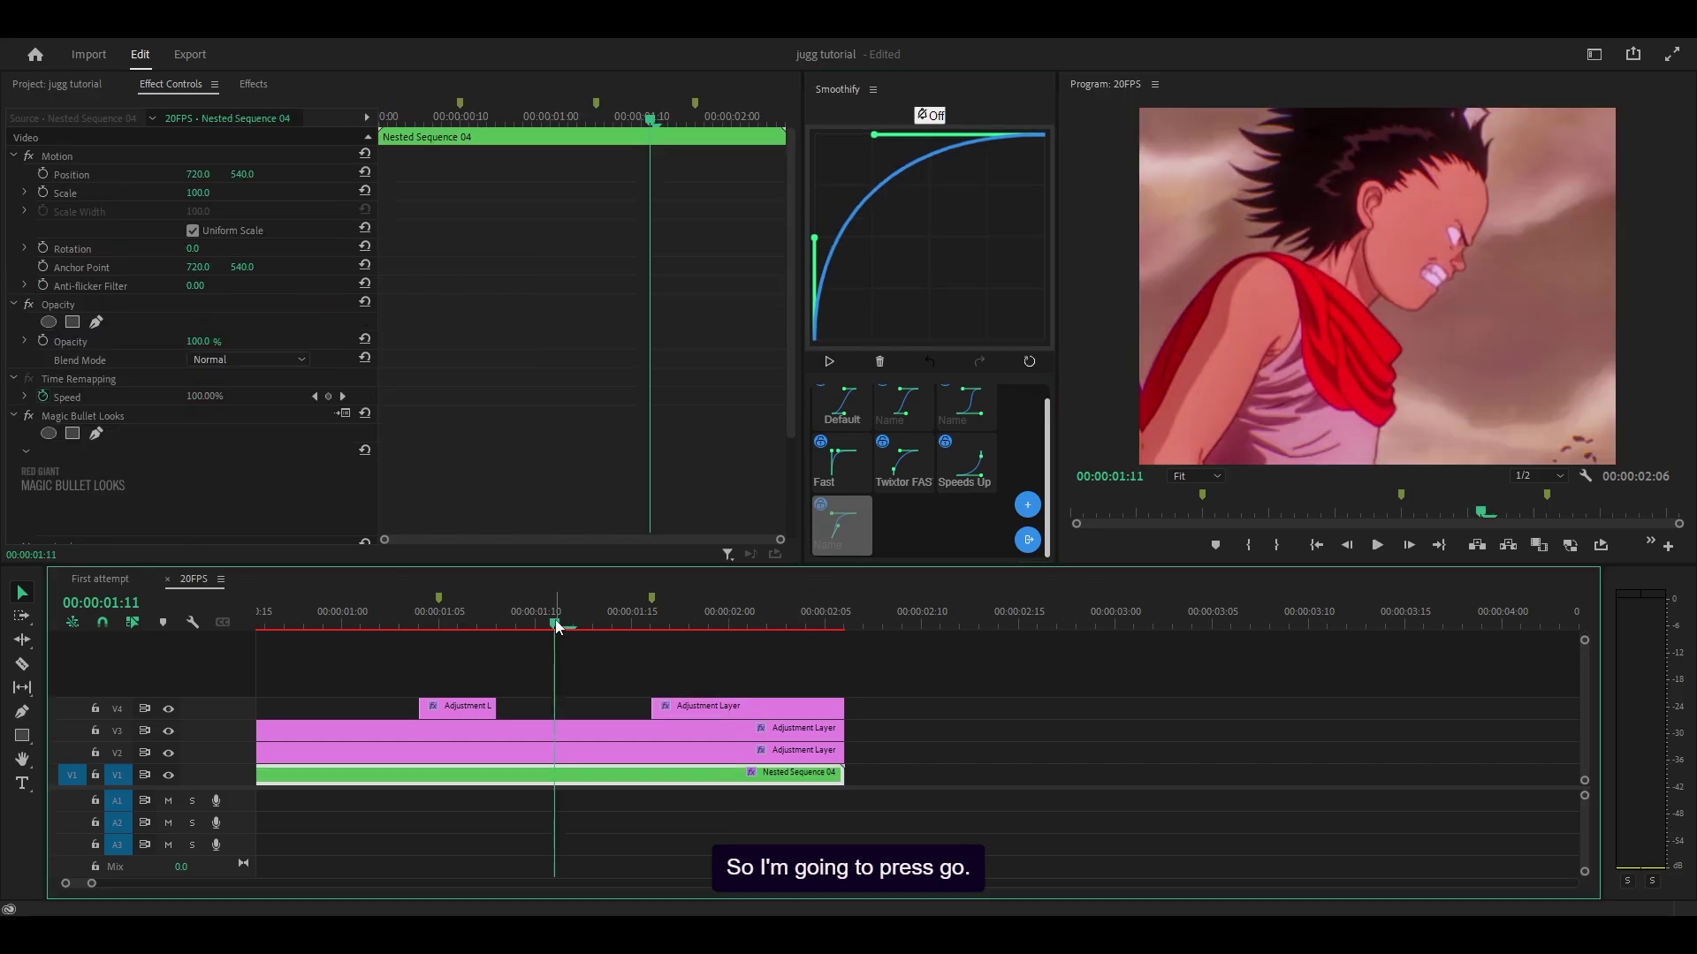
pyautogui.press('space')
pyautogui.moveTo(557, 623); pyautogui.dragTo(765, 640)
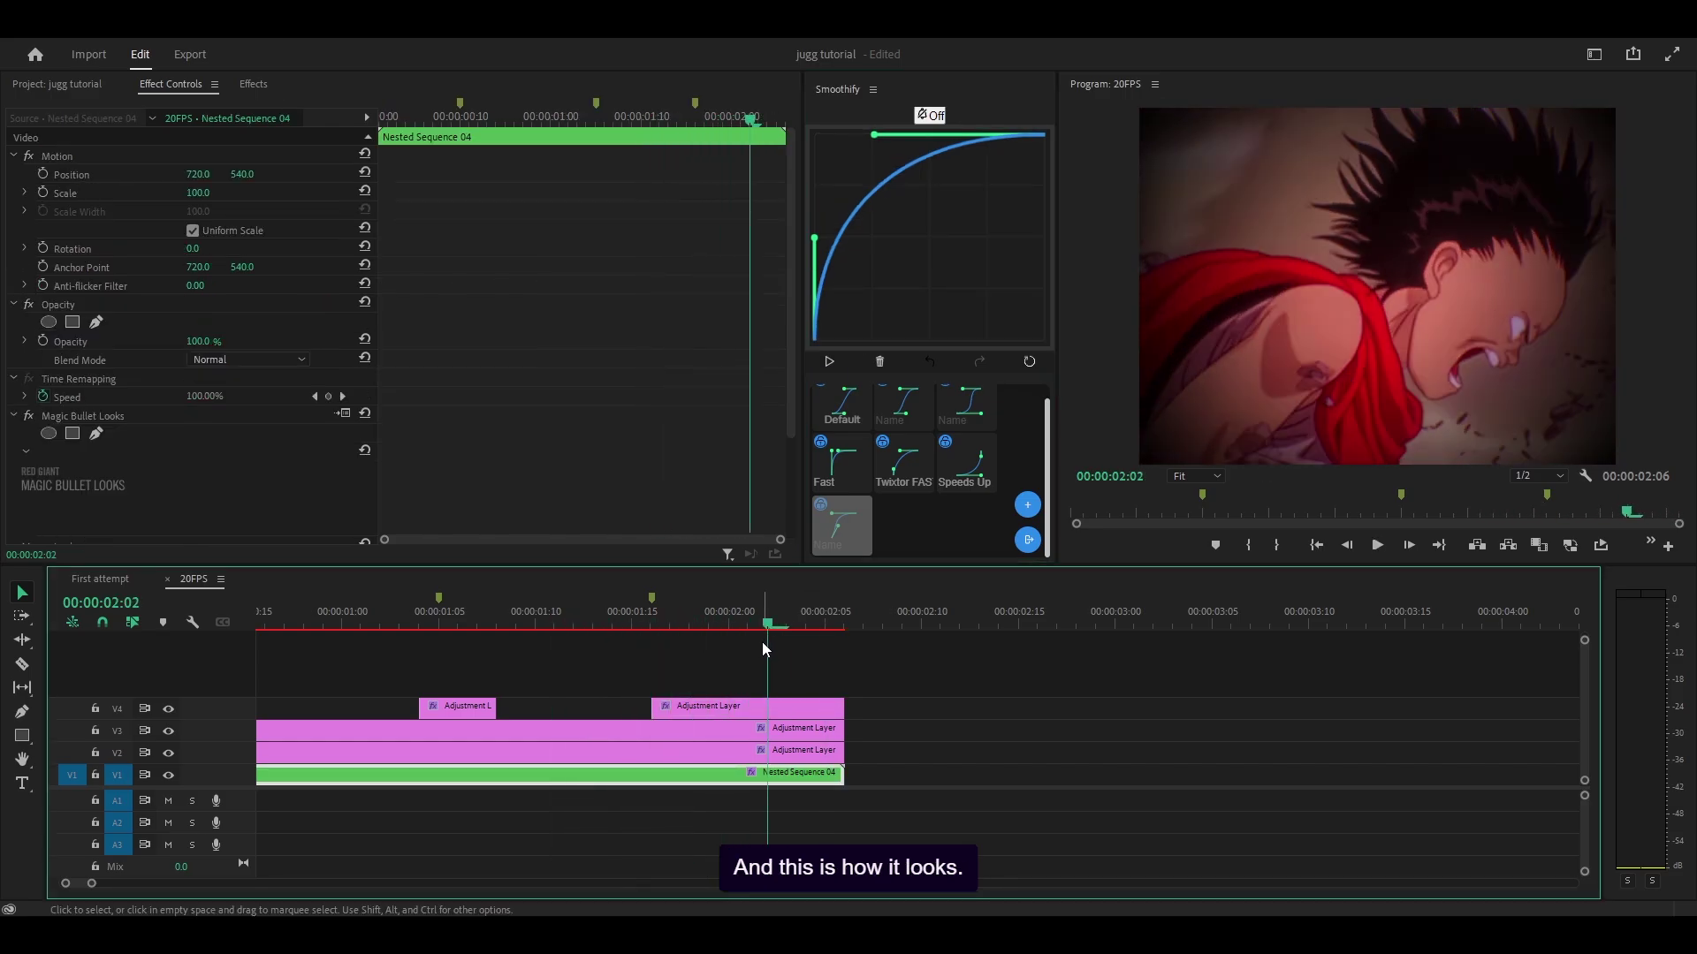
# - Raise S_Vignette's Smooth Curve to 1 on the adjustment layer at 00:00:01:16
pyautogui.click(735, 707)
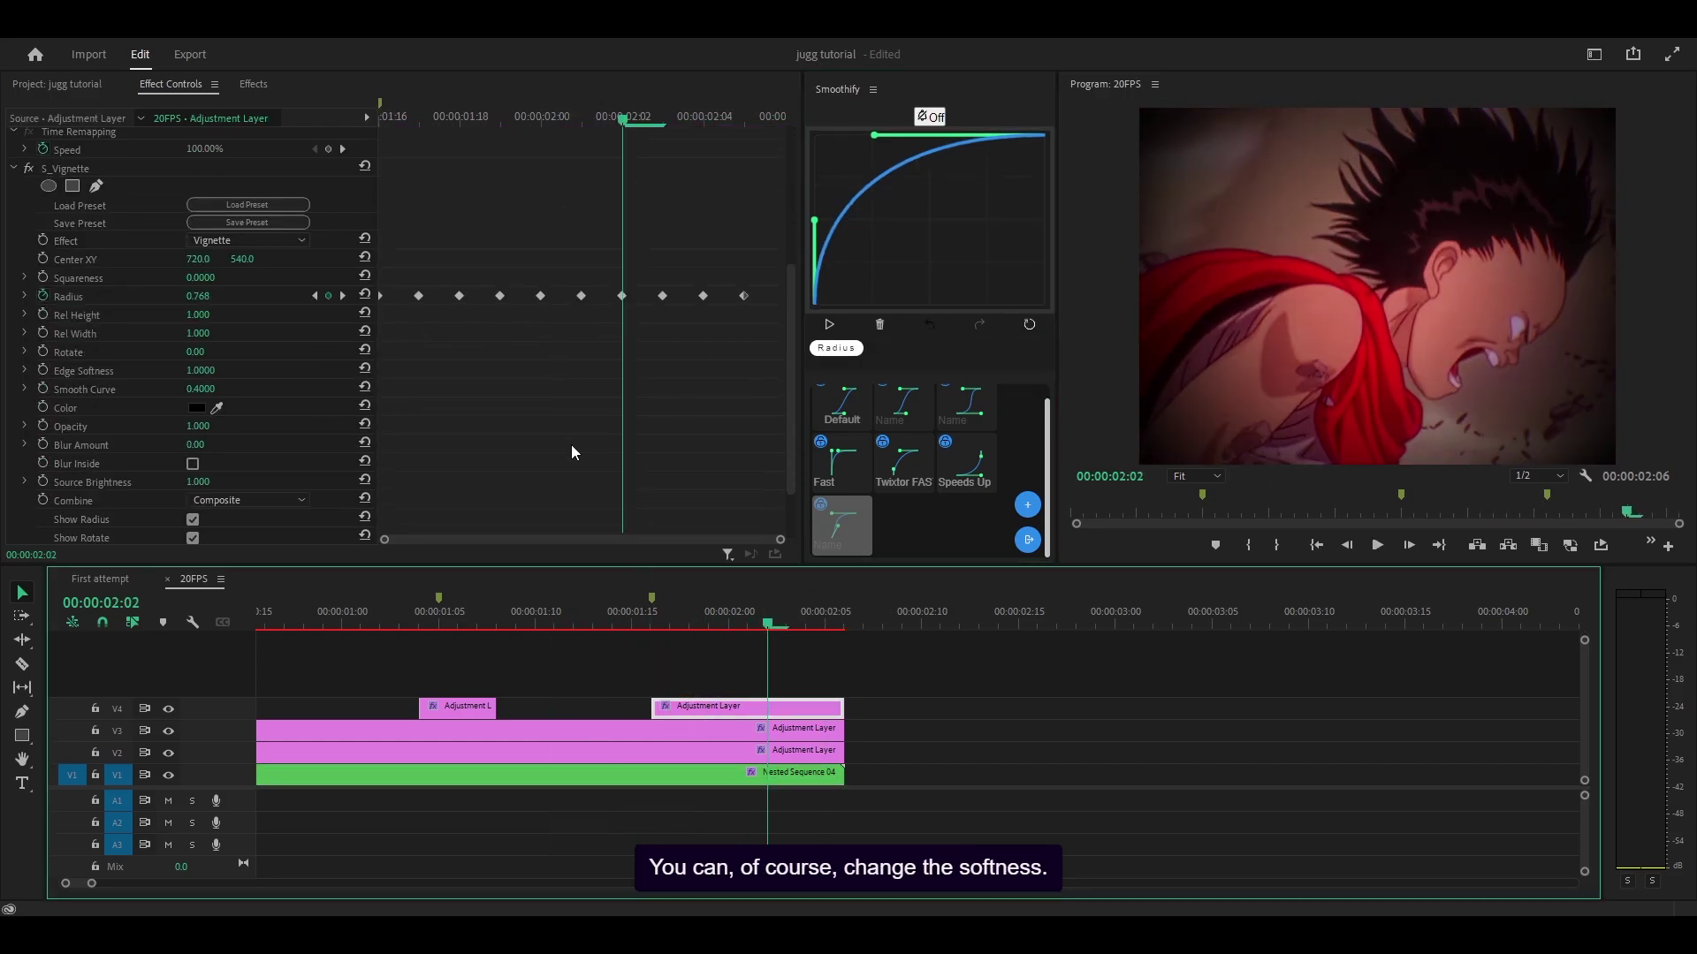
pyautogui.scroll(-3, 265, 371)
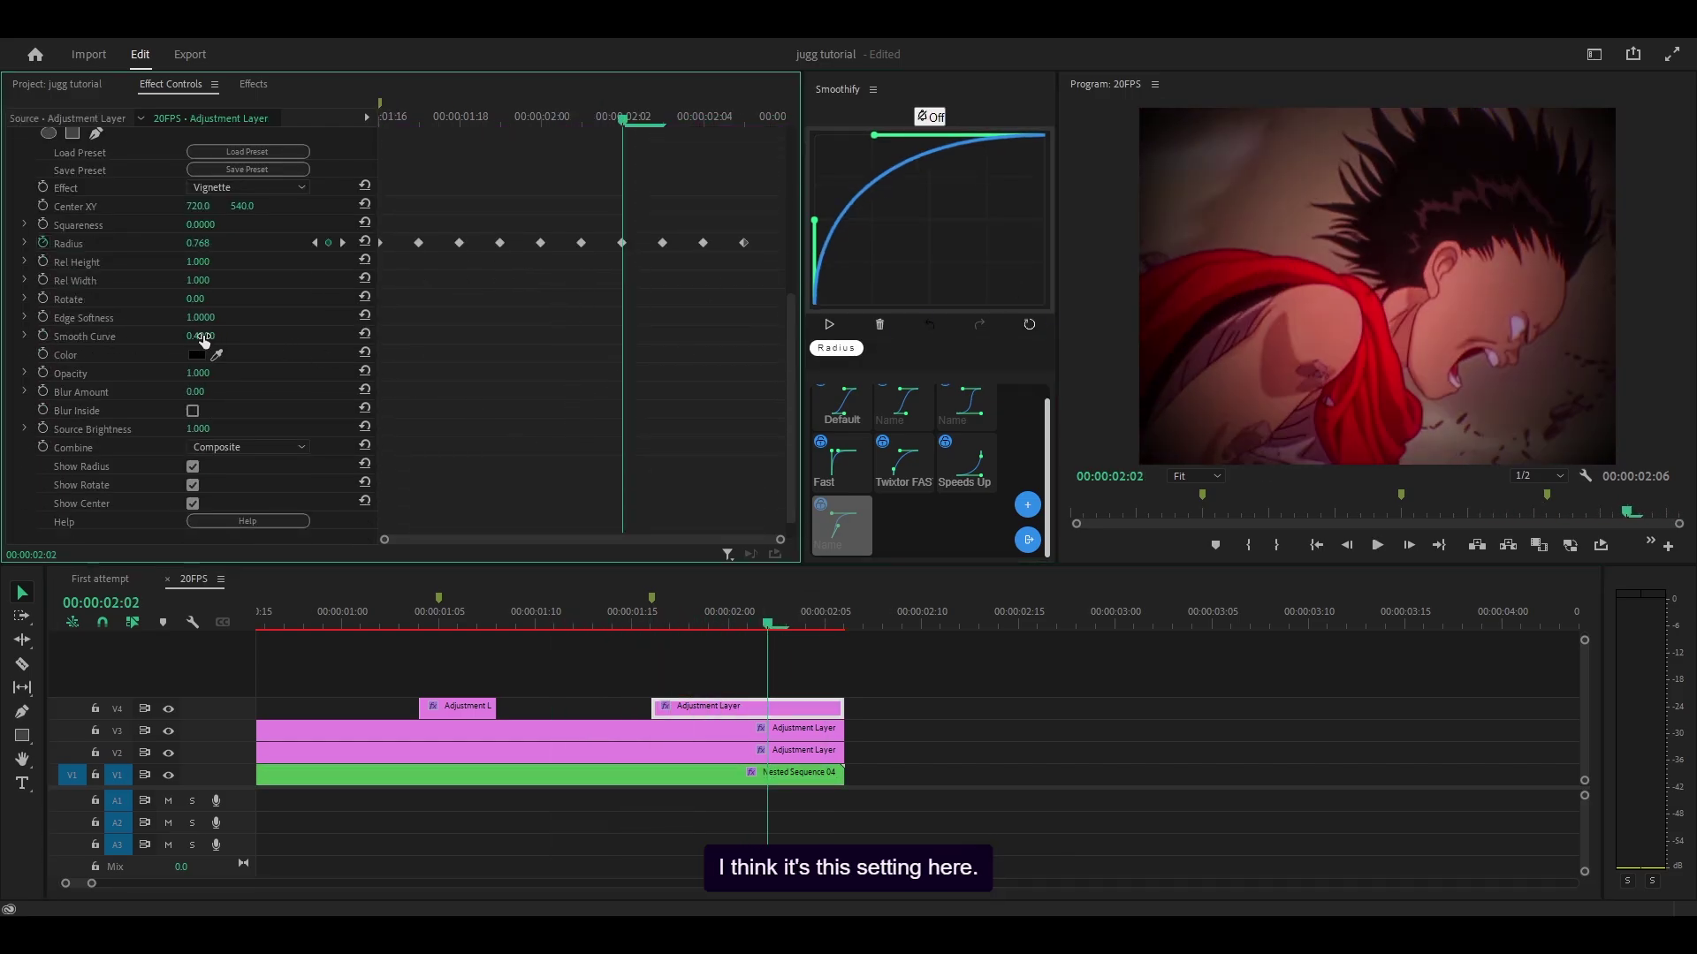
pyautogui.moveTo(205, 339); pyautogui.dragTo(261, 339)
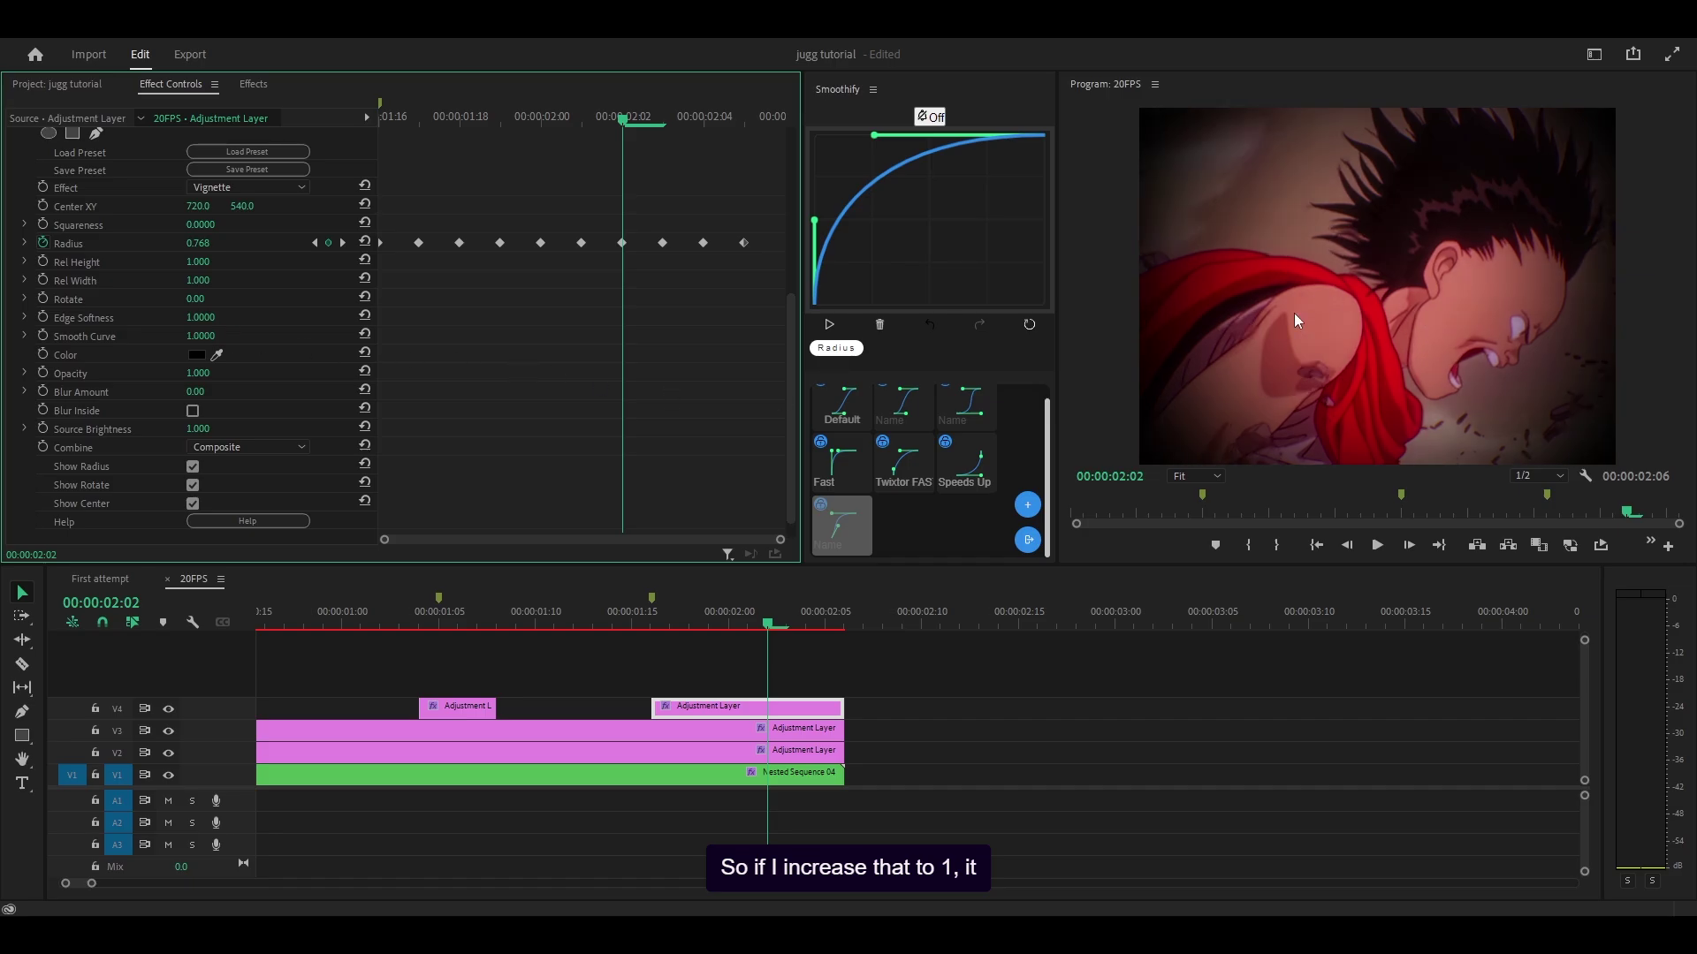